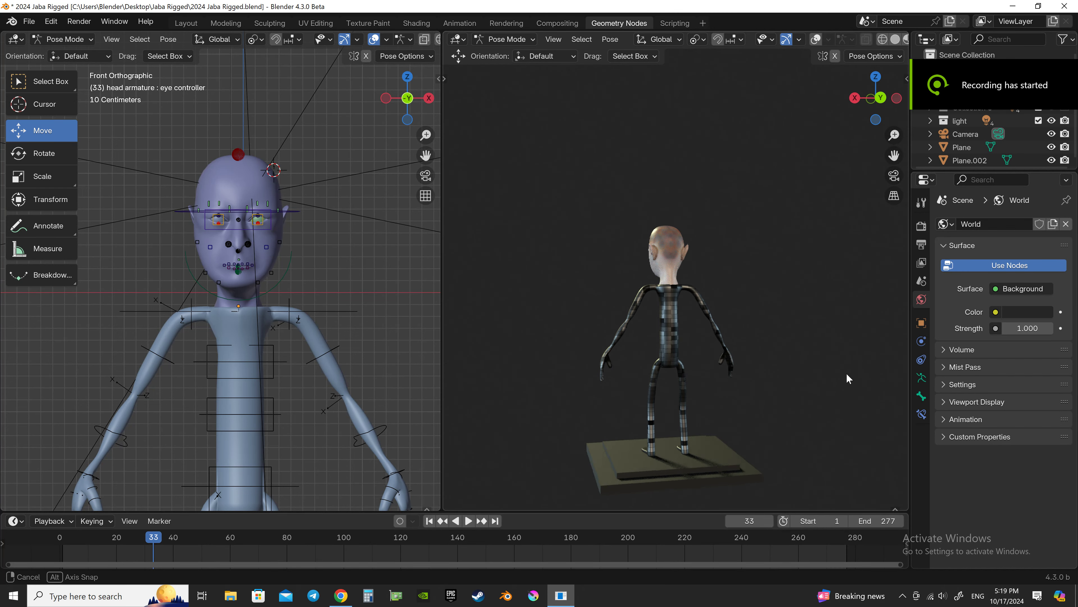
Orbit the rendered view around the head and scroll-zoom both viewports close onto the face
mouse_move(750, 369)
middle_mouse_down()
mouse_move(535, 368)
mouse_move(621, 360)
middle_mouse_up()
scroll(700, 337, "up", 2)
scroll(729, 293, "up", 3)
scroll(729, 293, "up", 2)
mouse_move(757, 204)
middle_mouse_down()
mouse_move(750, 275)
mouse_move(766, 288)
middle_mouse_up()
scroll(766, 292, "up", 2)
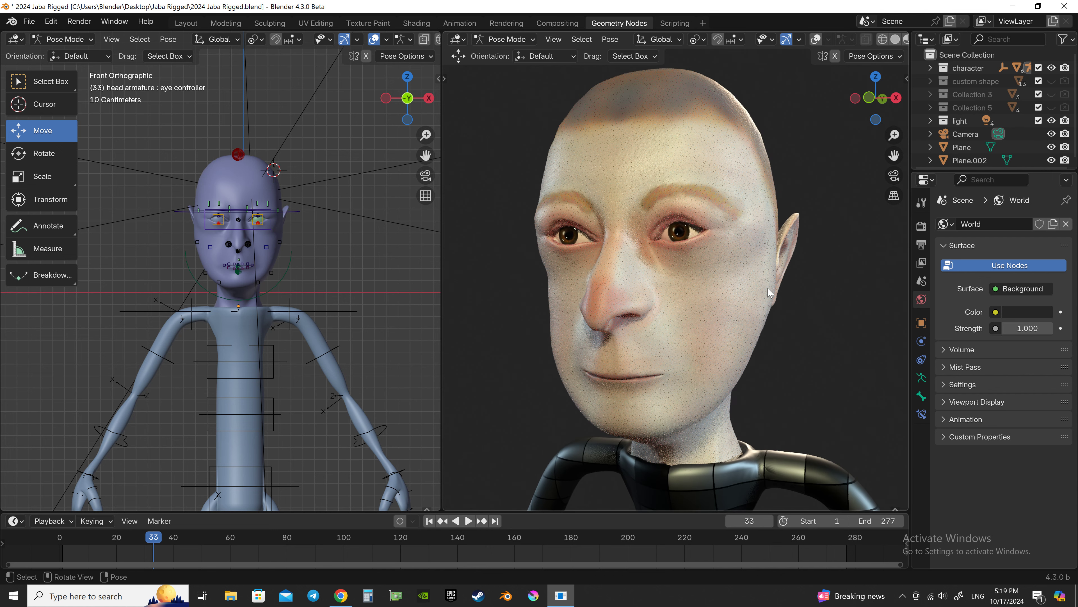
scroll(767, 287, "down", 2)
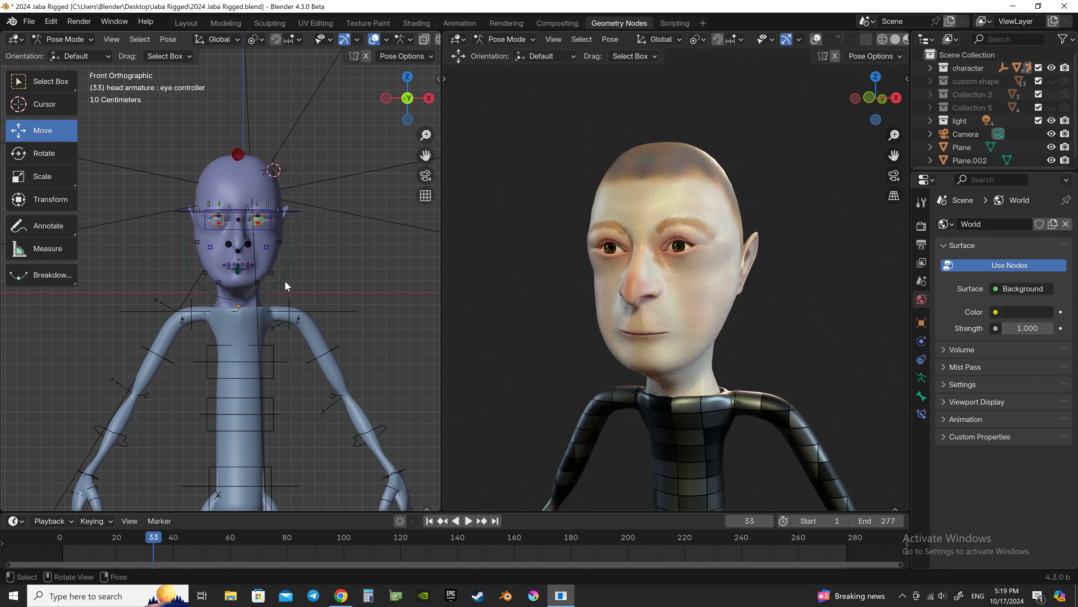
scroll(285, 281, "up", 4)
scroll(304, 293, "up", 1)
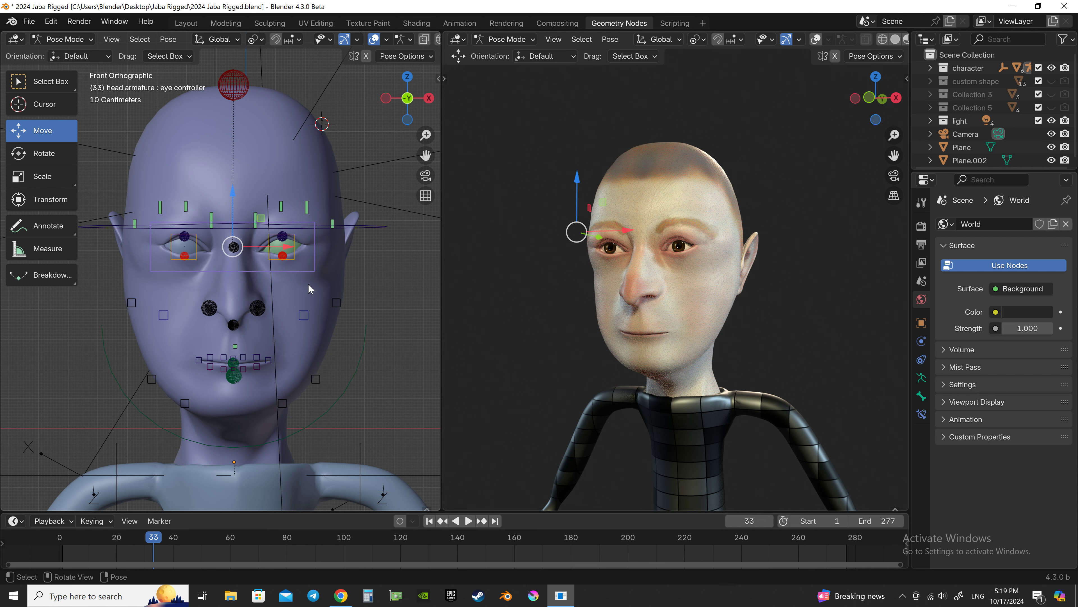
key("g")
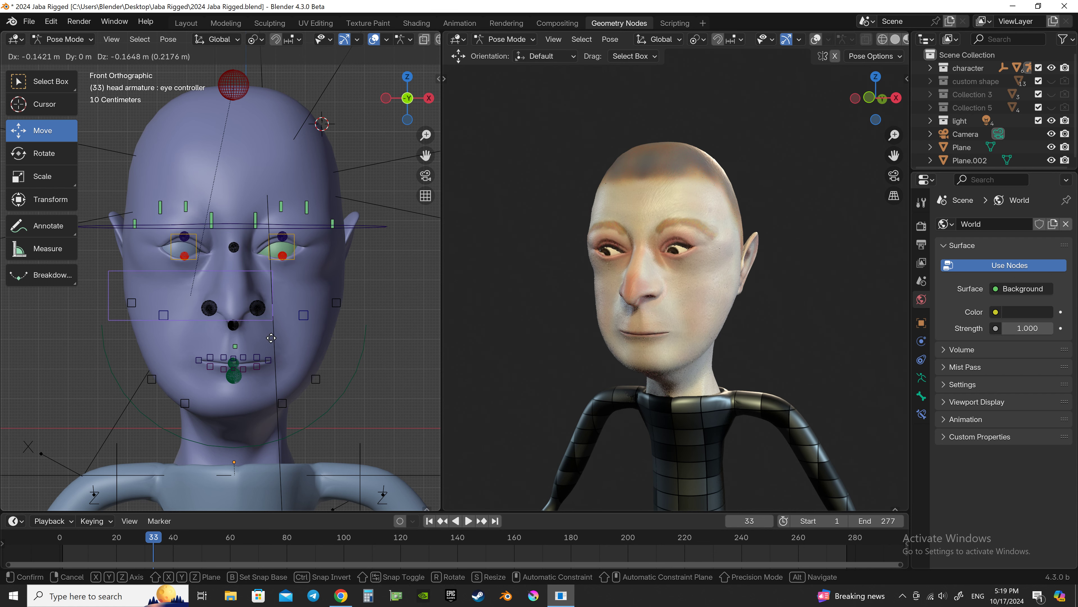
right_click(325, 324)
key("Escape")
key("s")
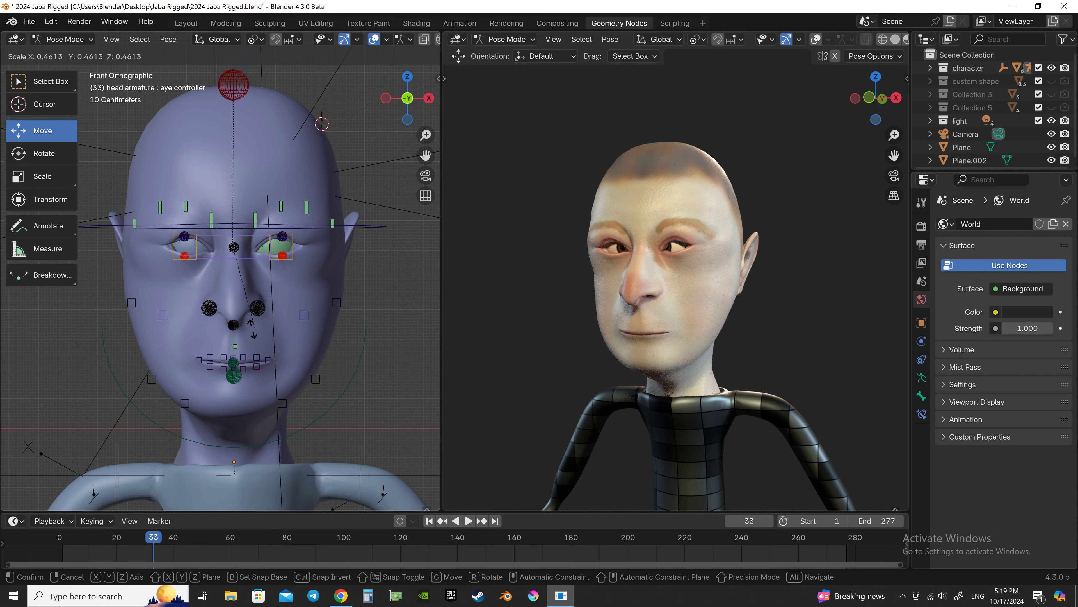
key("Escape")
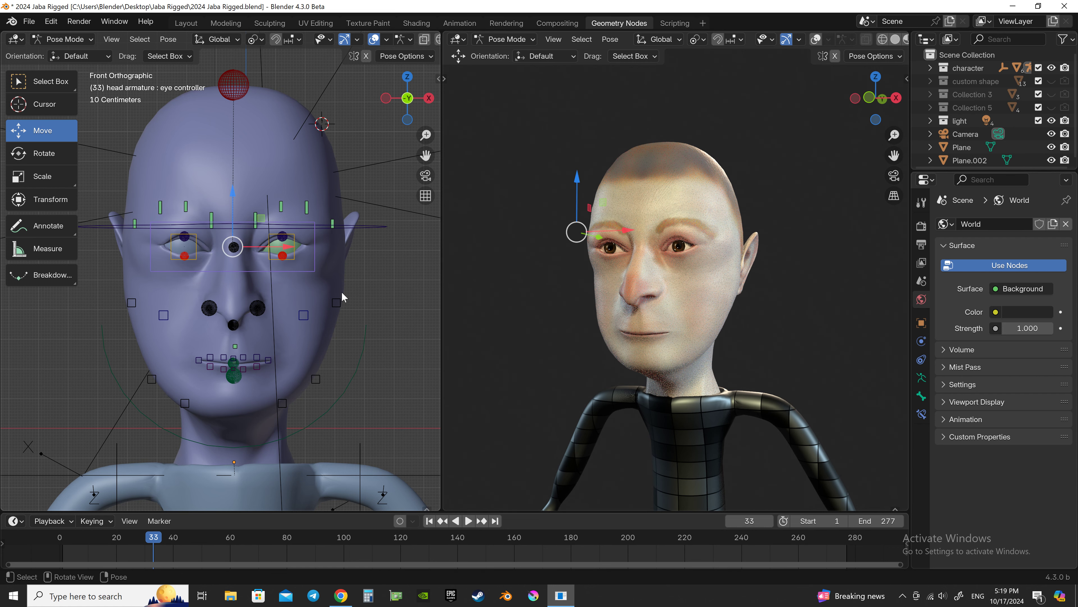
key("g")
key("z")
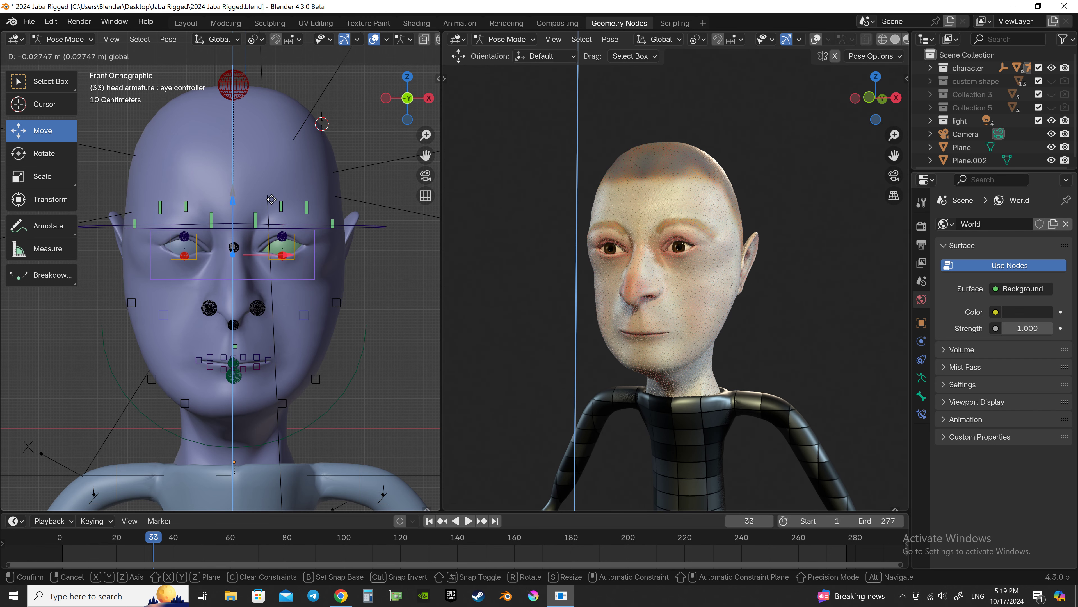
key("Escape")
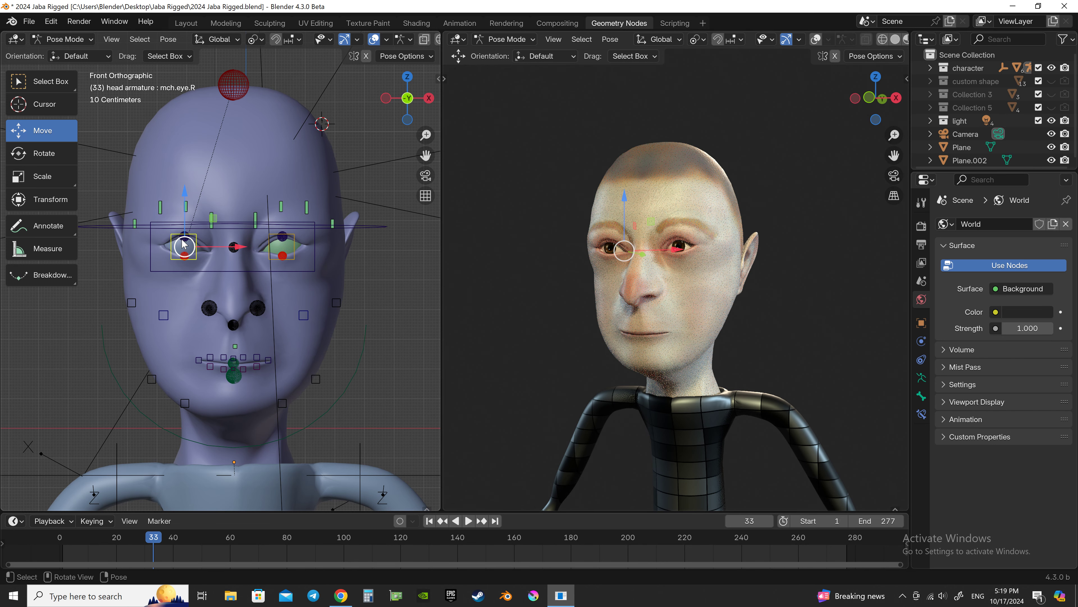
Rotate the mch.eye.R and mch.eye.L eyeballs on the X axis
scroll(250, 268, "up", 2)
left_click(170, 218)
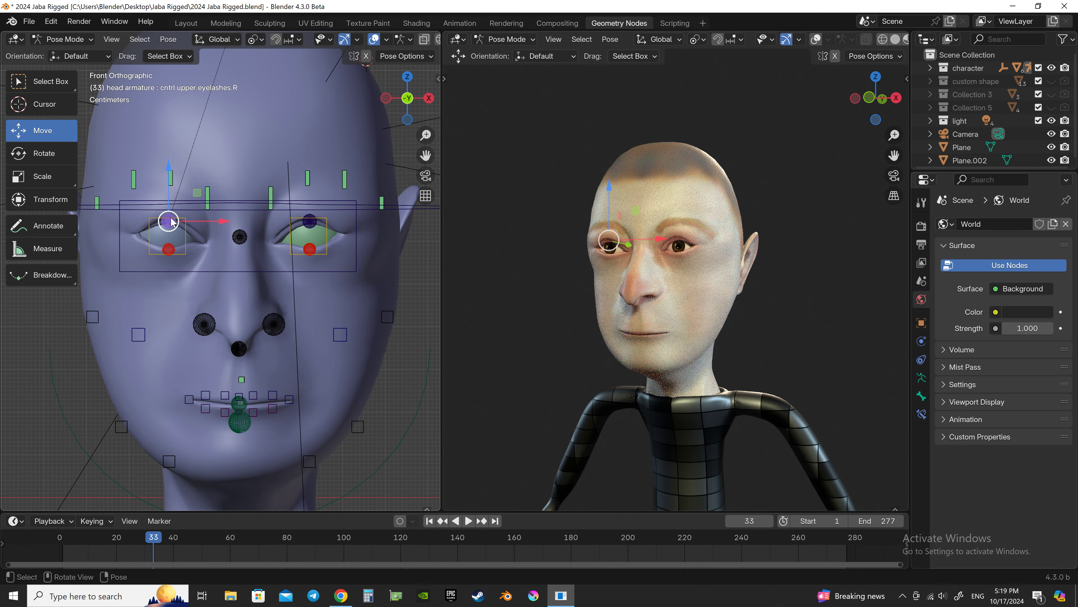
left_click(185, 246)
key("r")
key("x")
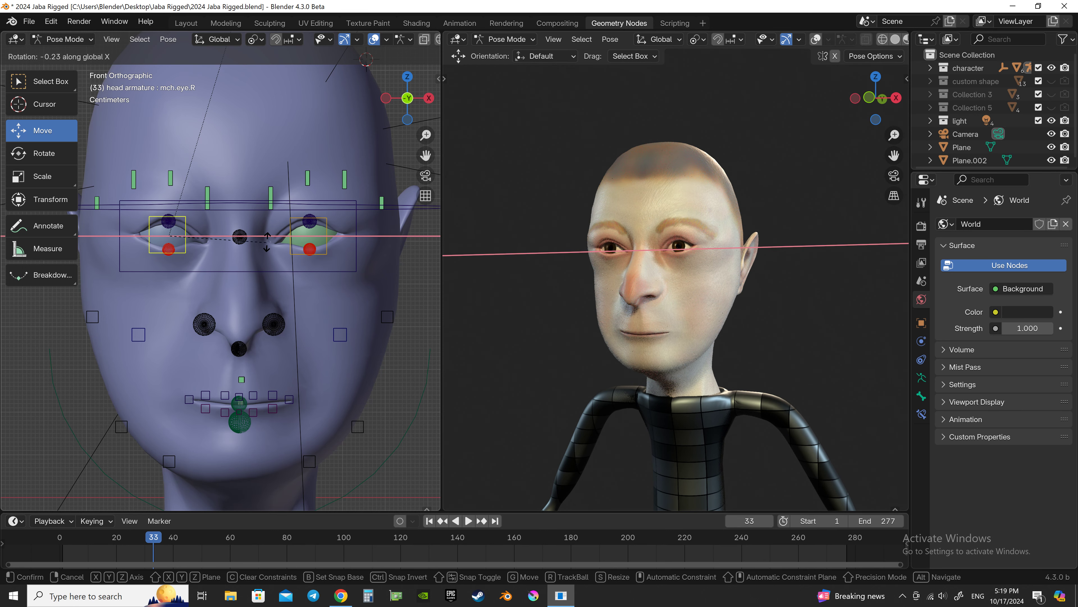
left_click(266, 242)
left_click(329, 240)
key("r")
key("x")
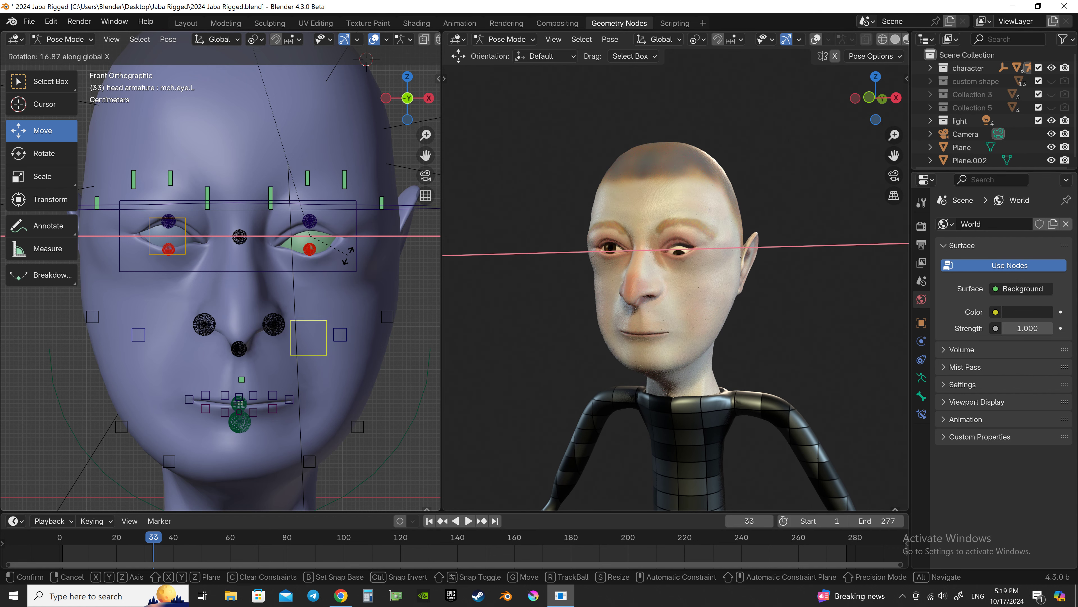
left_click(347, 257)
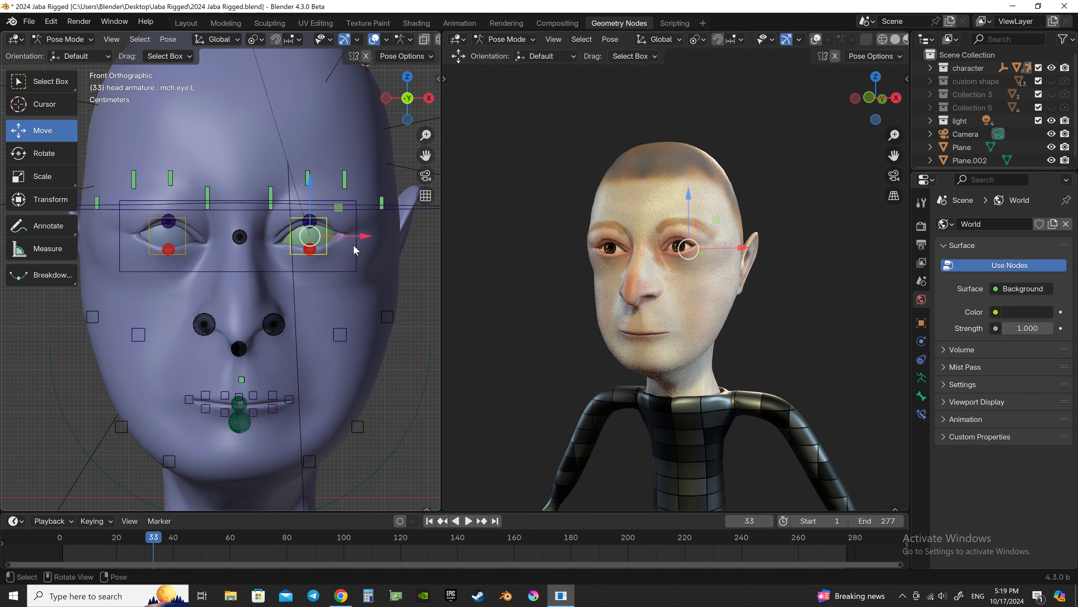
Close both eyes by lowering the upper eyelash controls and raising the lower ones
left_click(172, 221)
left_click(311, 220)
left_click_drag(311, 183, 304, 187)
left_click(315, 257)
left_click(169, 252)
left_click_drag(172, 207, 171, 194)
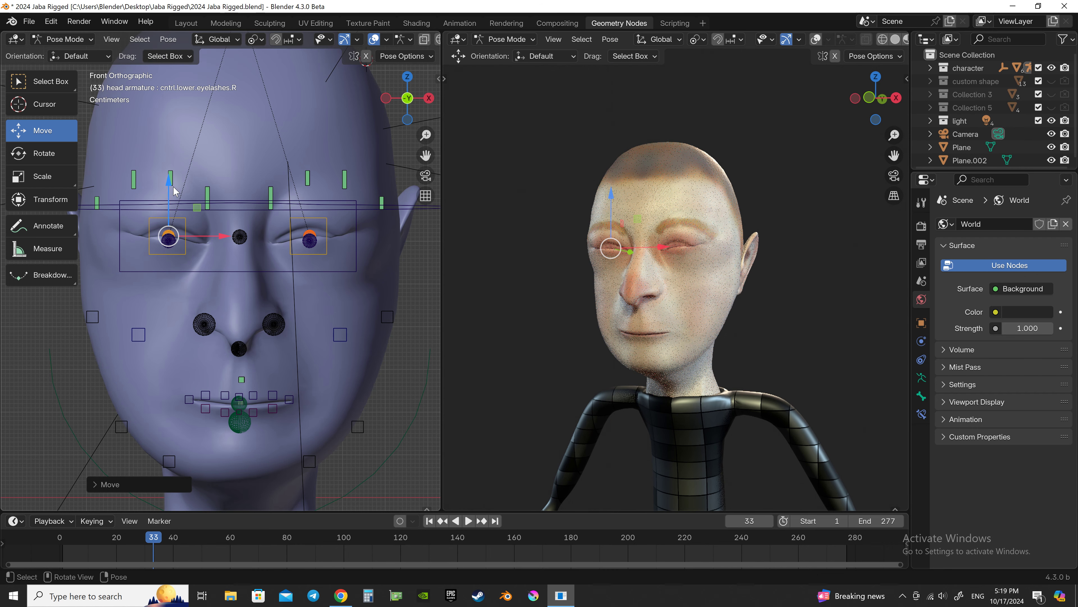
left_click_drag(255, 274, 208, 346)
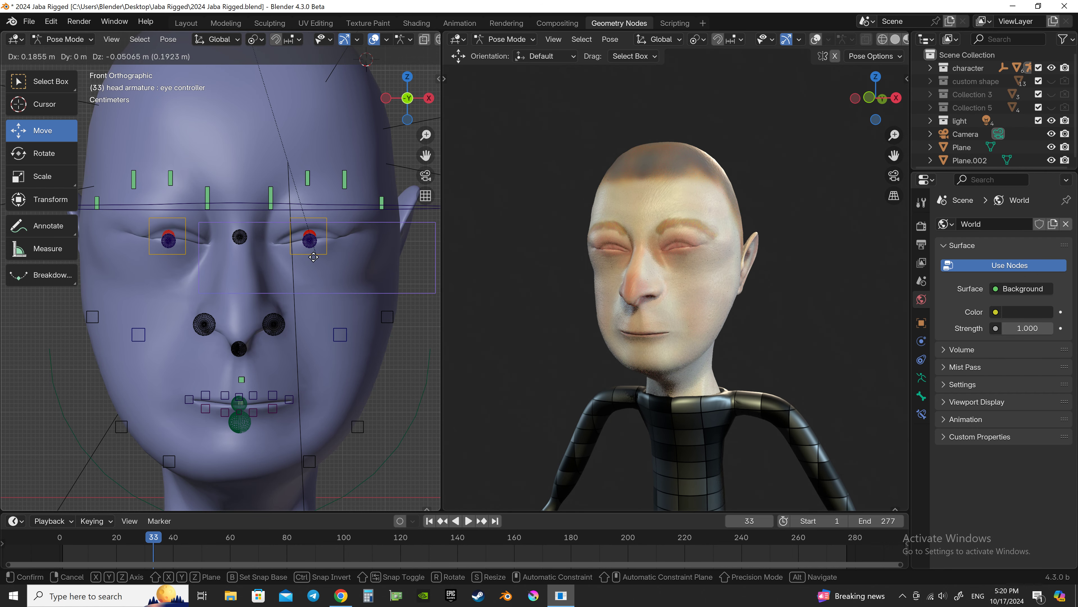
Return the eye controller near its start, then test scaling it and cancel the scale
left_click_drag(207, 346, 255, 274)
scroll(530, 310, "up", 3)
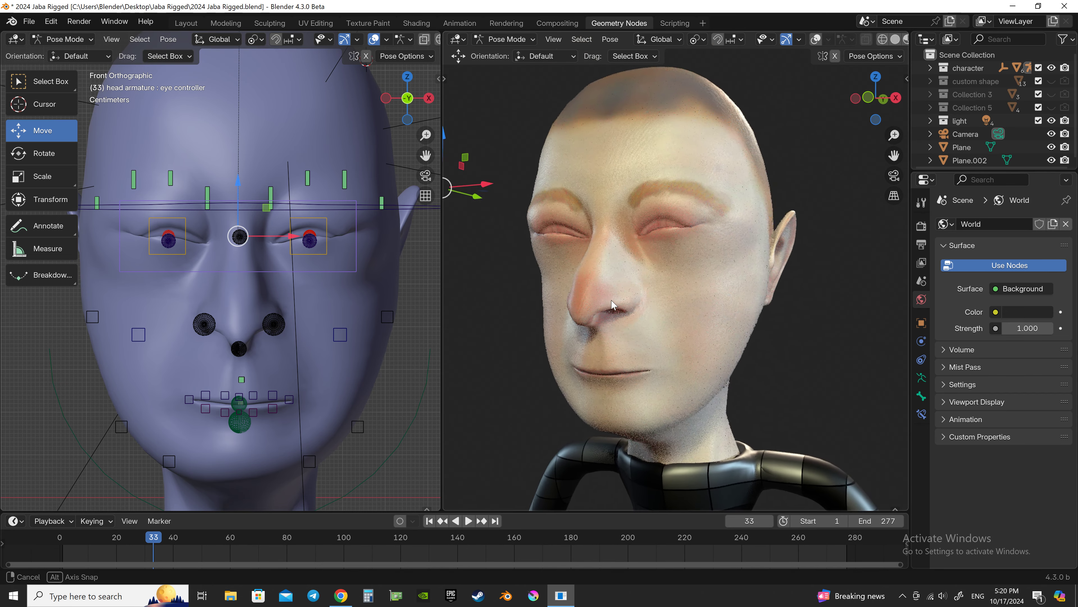
middle_click_drag(530, 310, 599, 297)
left_click_drag(301, 285, 230, 356)
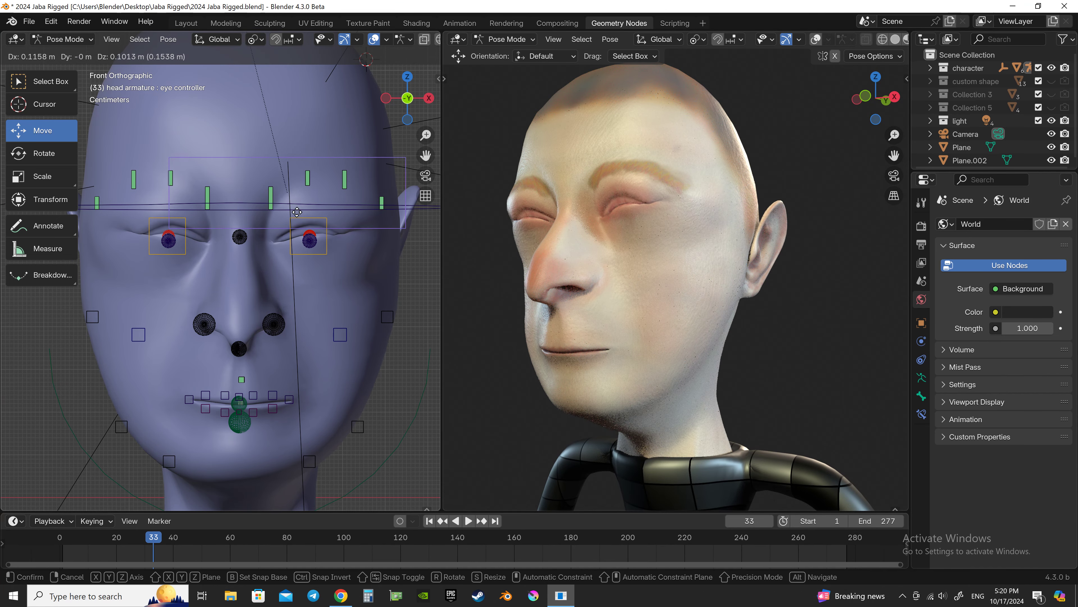
key("s")
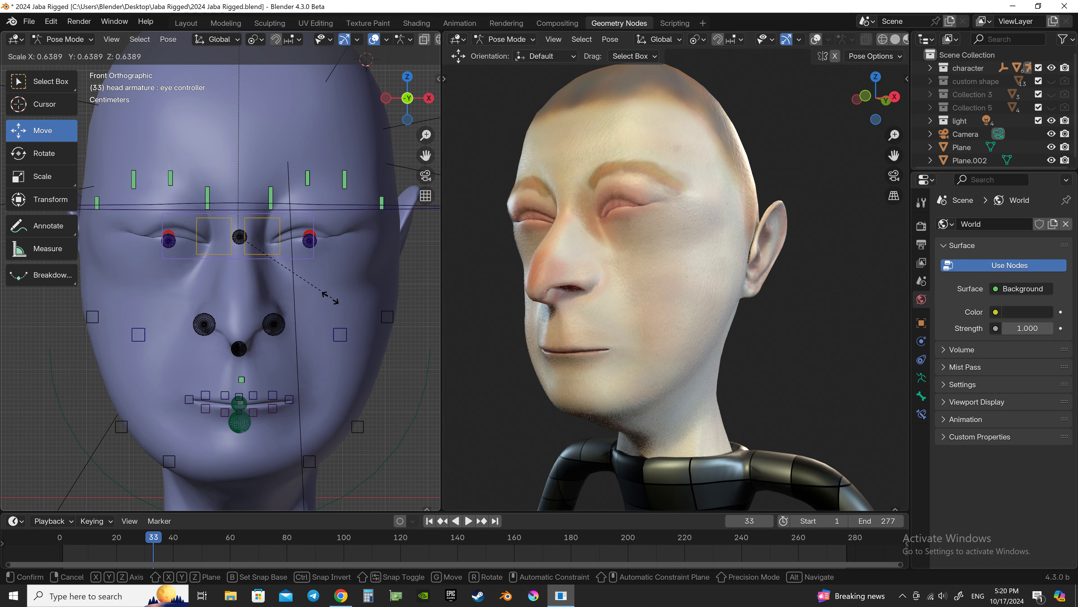
right_click(4, 304)
right_click(4, 299)
left_click(4, 299)
Undo the eyelid changes so the eyes reopen, and reselect the eye controller
scroll(326, 302, "down", 1)
mouse_move(530, 277)
middle_mouse_down()
mouse_move(510, 274)
mouse_move(530, 276)
middle_mouse_up()
key("g")
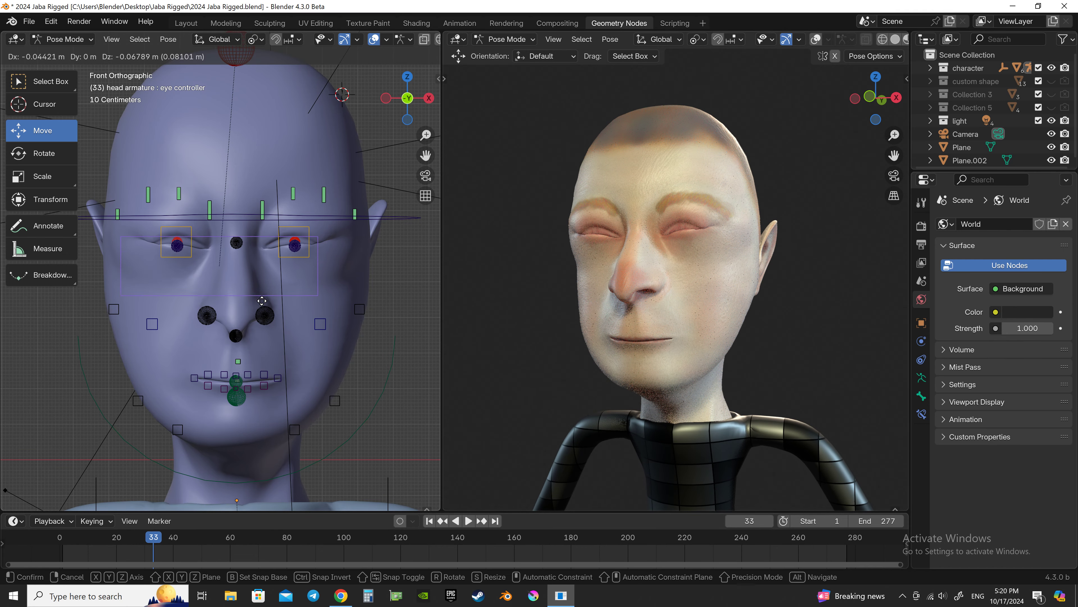
right_click(316, 288)
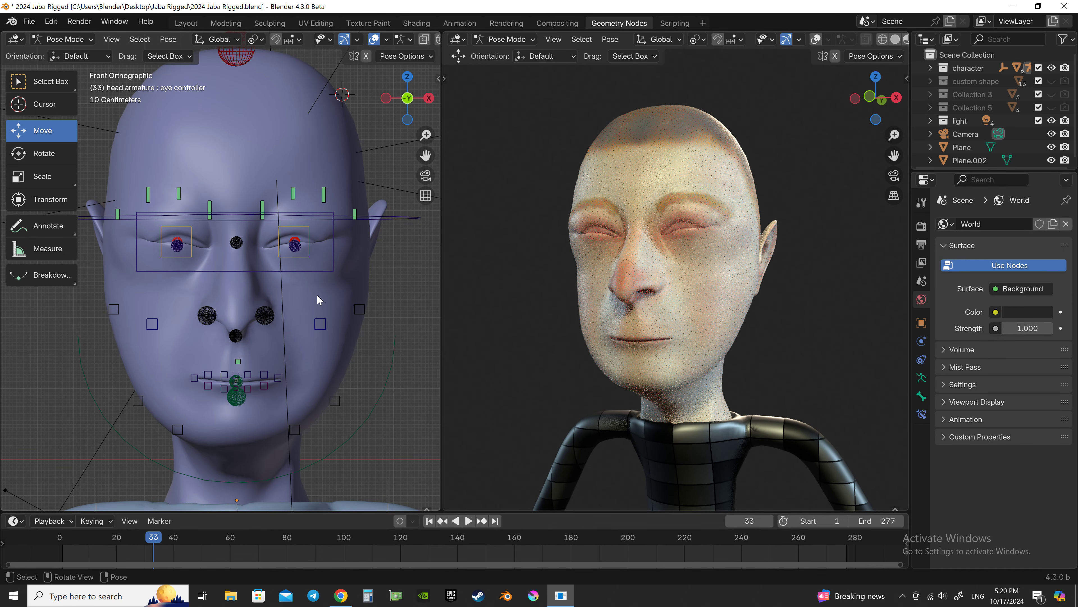
key("g")
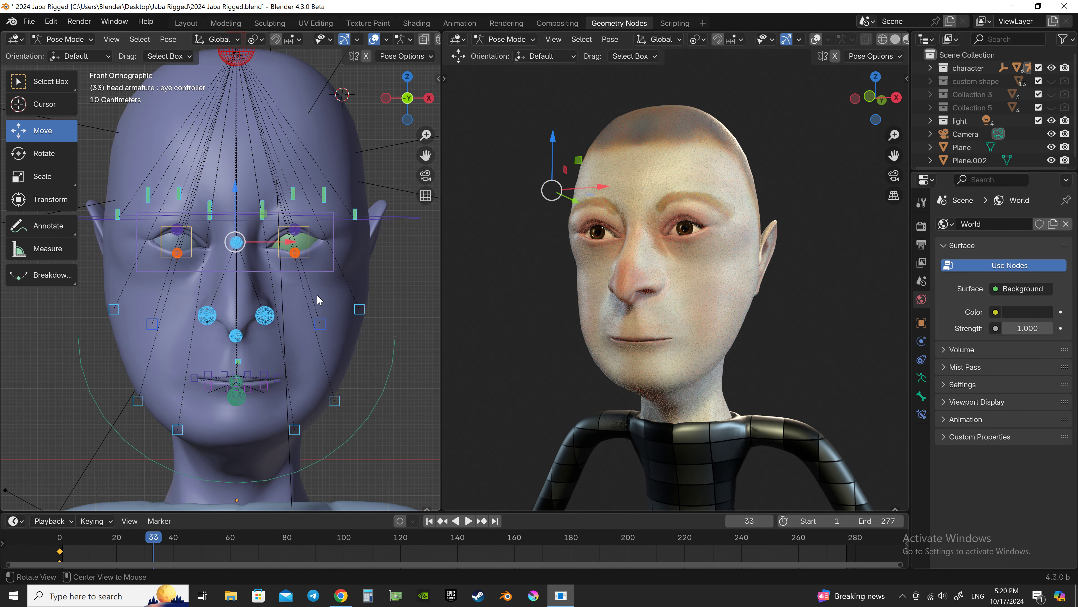
left_click(340, 298)
scroll(614, 301, "down", 2)
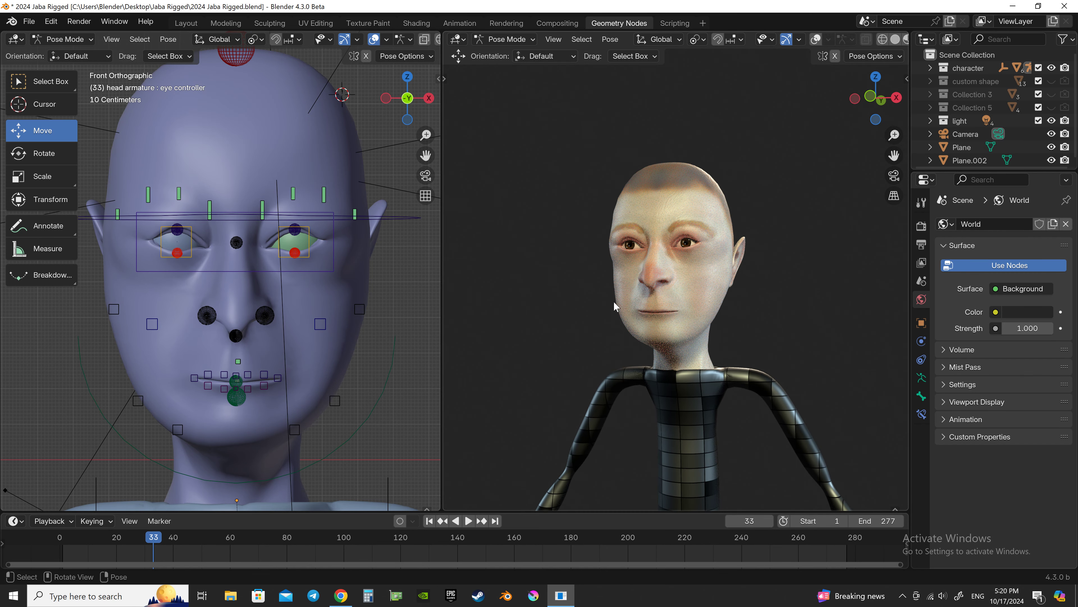
scroll(619, 308, "up", 1)
scroll(621, 307, "up", 1)
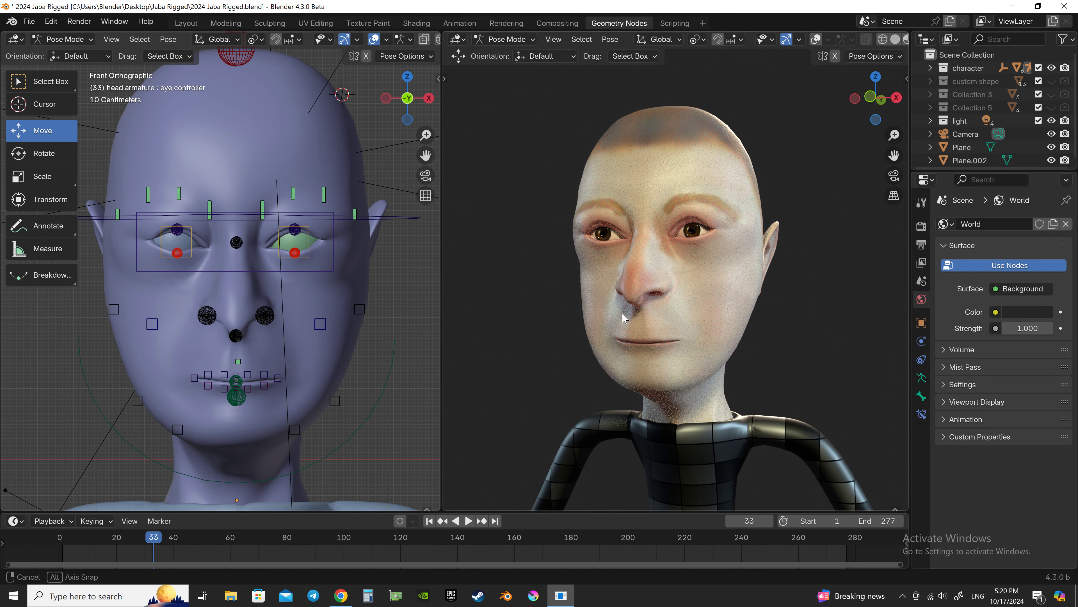
middle_click_drag(284, 223, 281, 234, "shift")
left_click(250, 223)
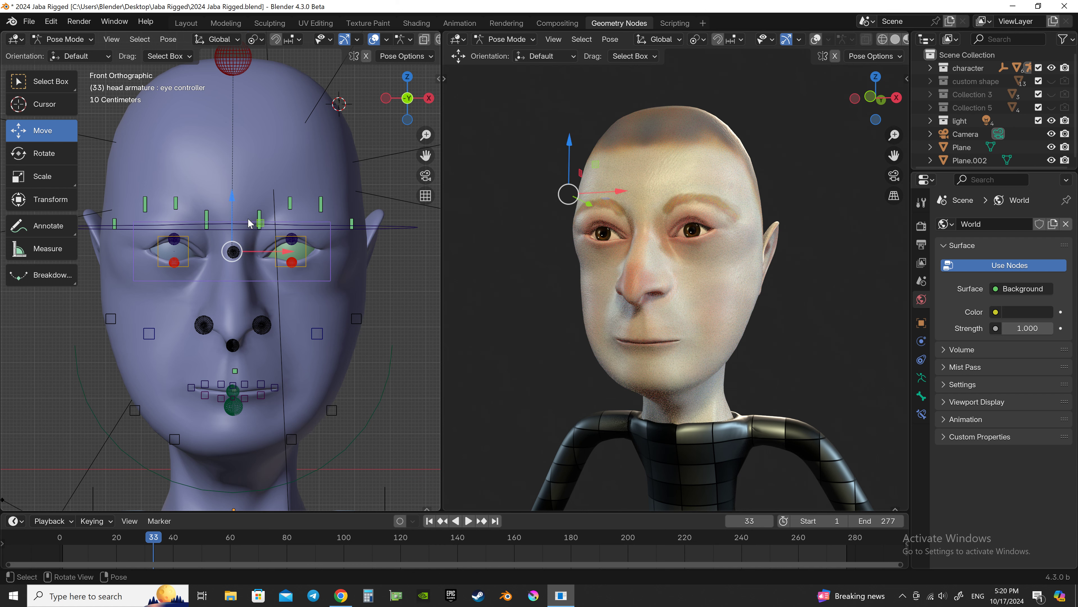
Raise the right eyebrow controls, then clear them back to rest height with Alt+G
left_click(259, 214)
left_click(206, 217)
mouse_move(208, 172)
left_mouse_down()
mouse_move(216, 131)
mouse_move(215, 211)
left_mouse_up()
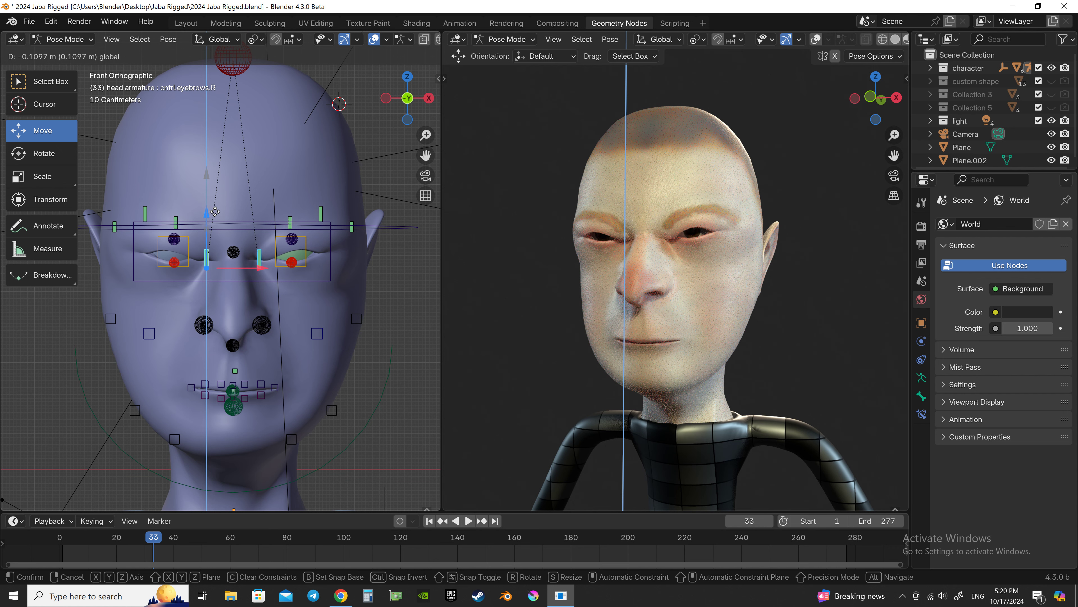
left_click_drag(215, 211, 239, 124)
right_click(239, 124)
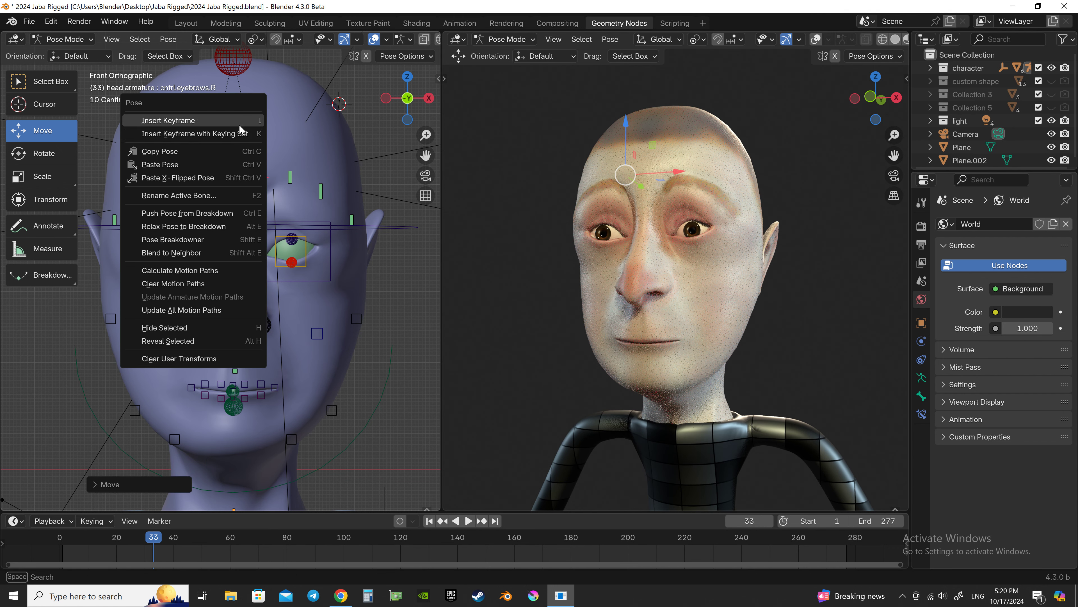
key("alt+g")
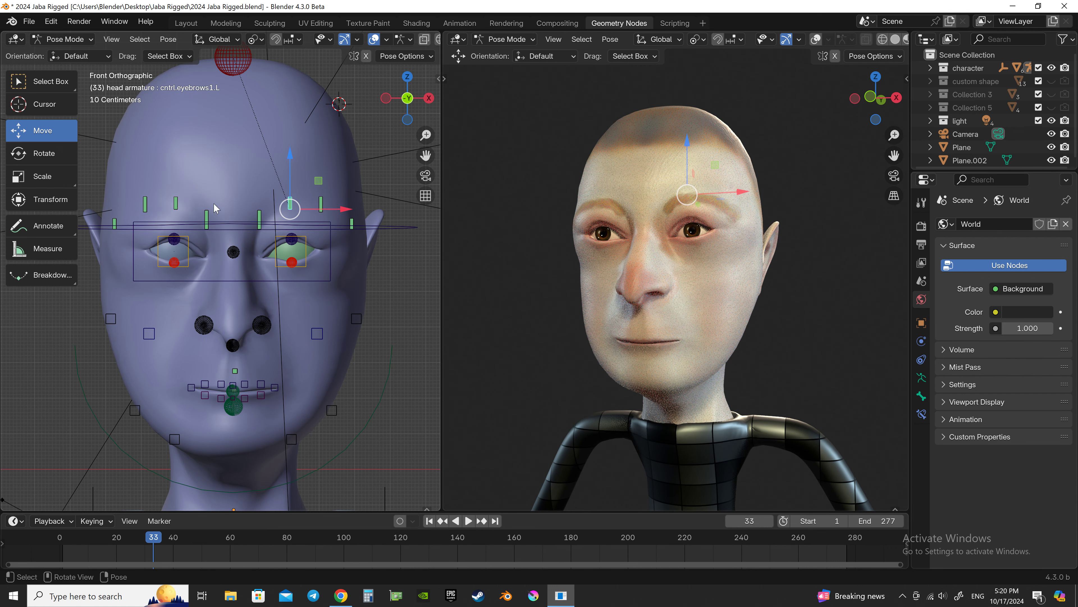
Raise the outer right eyebrow control, then undo the raise
left_click(184, 198, "shift")
scroll(184, 199, "down", 1)
left_click(158, 229)
left_click_drag(157, 187, 152, 178)
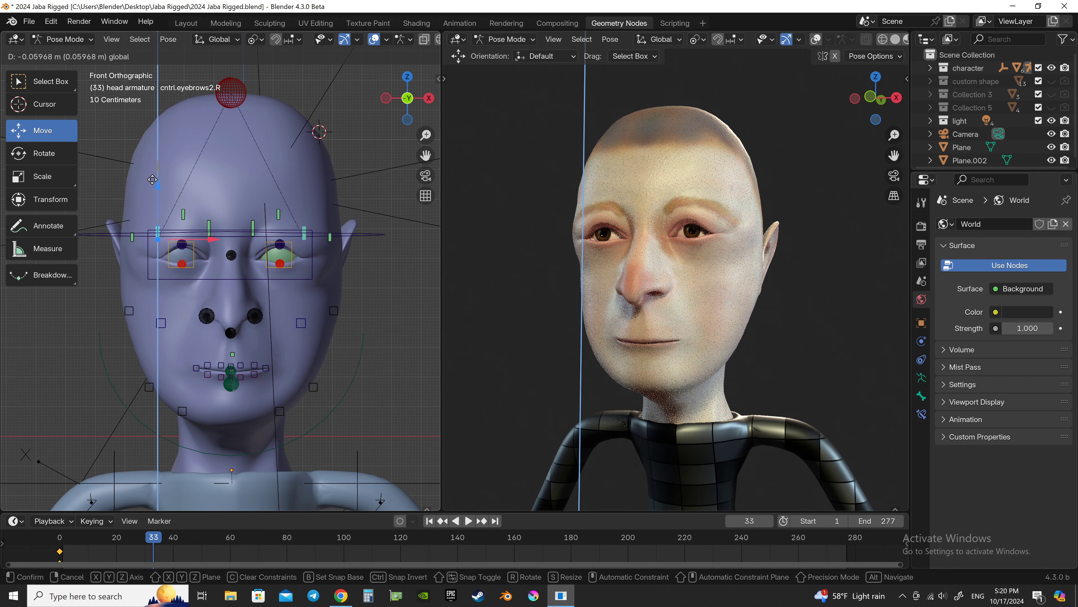
mouse_move(152, 178)
left_mouse_down()
mouse_move(172, 102)
mouse_move(331, 193)
left_mouse_up()
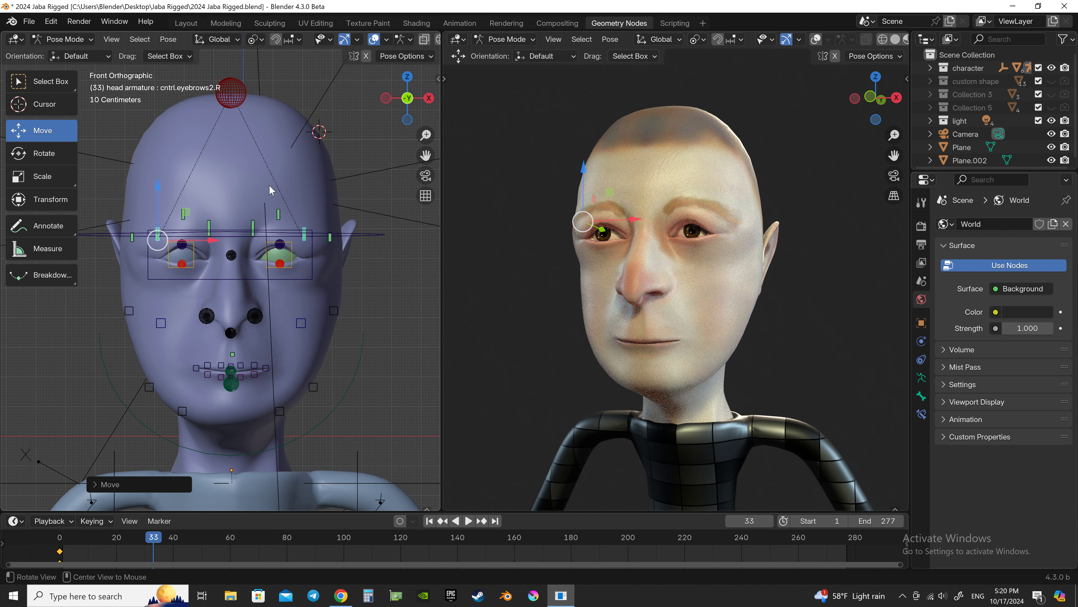
key("ctrl+z")
key("ctrl+z")
key("ctrl+z")
Test the next eyebrow control vertically, then select the strech.head.cntrl sphere
mouse_move(144, 213)
left_mouse_down()
mouse_move(133, 199)
mouse_move(129, 217)
mouse_move(130, 183)
left_mouse_up()
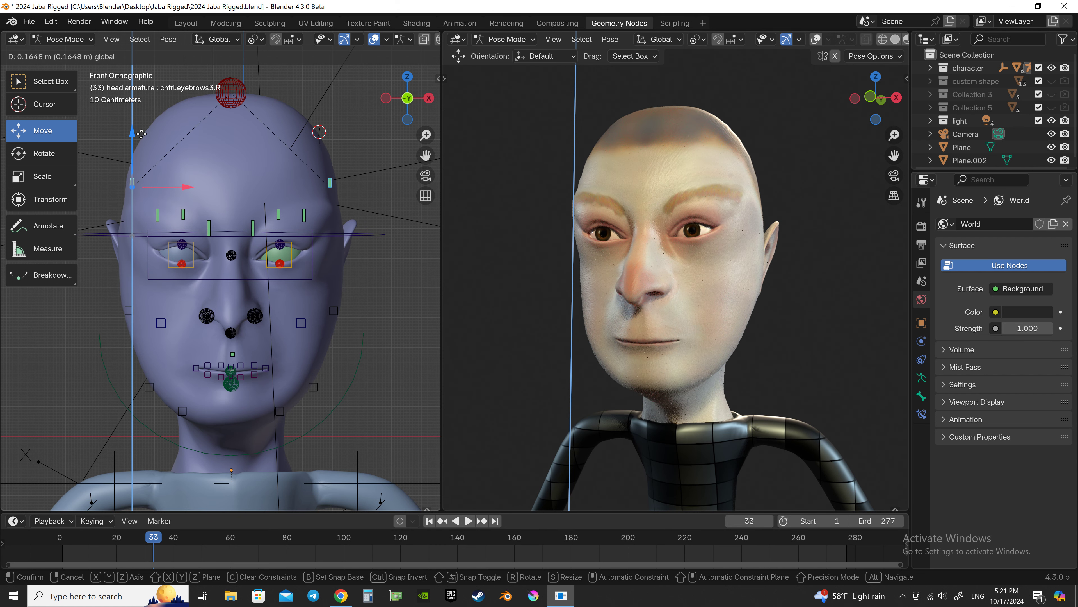
scroll(352, 193, "down", 1)
middle_click_drag(352, 192, 323, 186, "shift")
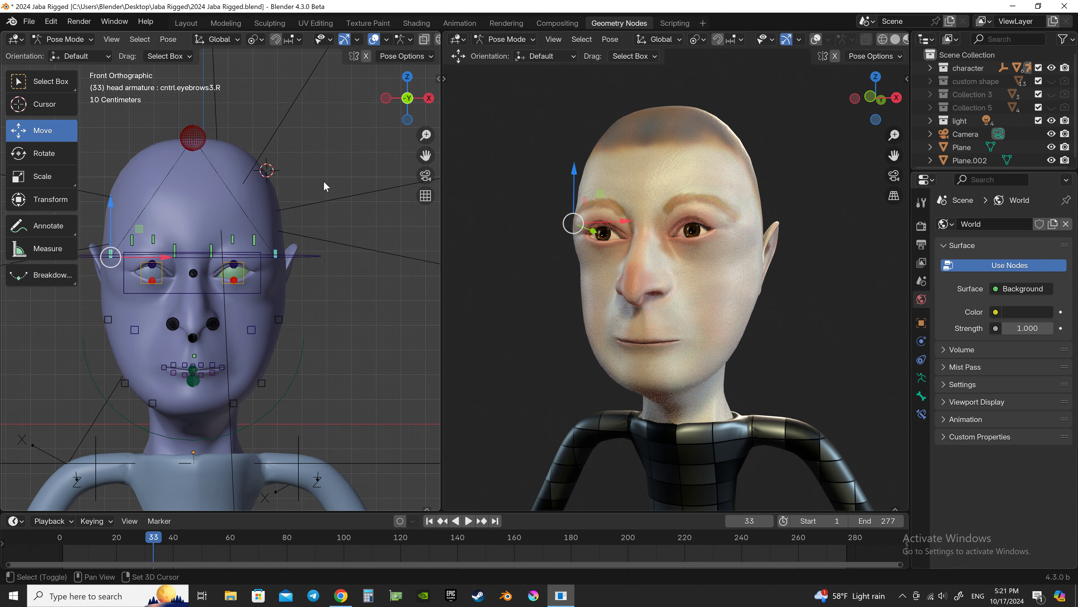
scroll(199, 124, "down", 2)
scroll(255, 187, "up", 1)
left_click(227, 210)
scroll(352, 305, "up", 2)
scroll(310, 230, "up", 1)
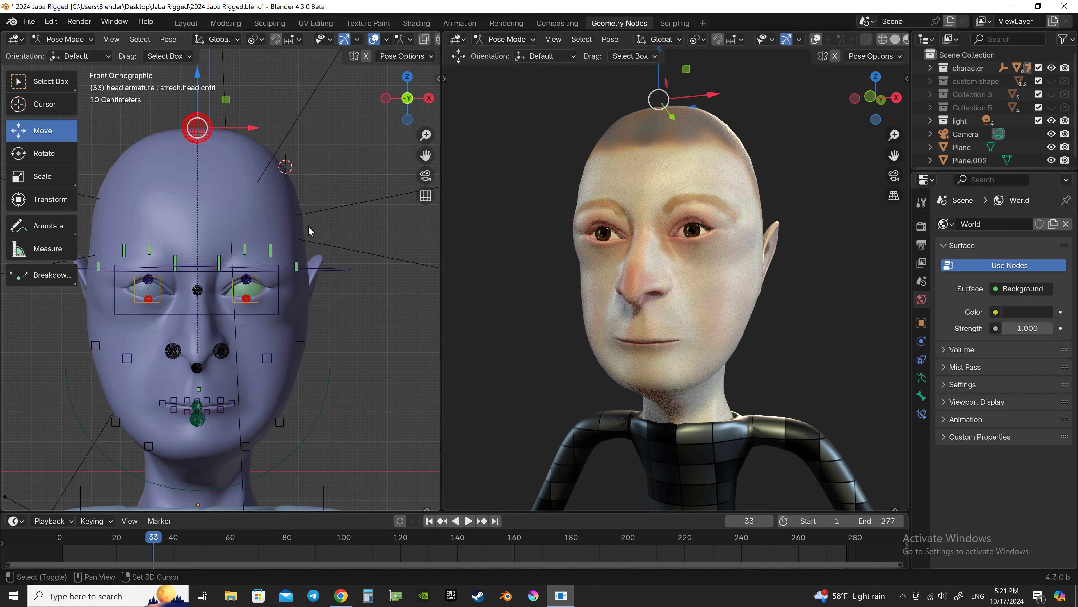
Turn cntrl.head sideways around Z, then select the eye controller and show its sidebar properties
left_click(279, 308)
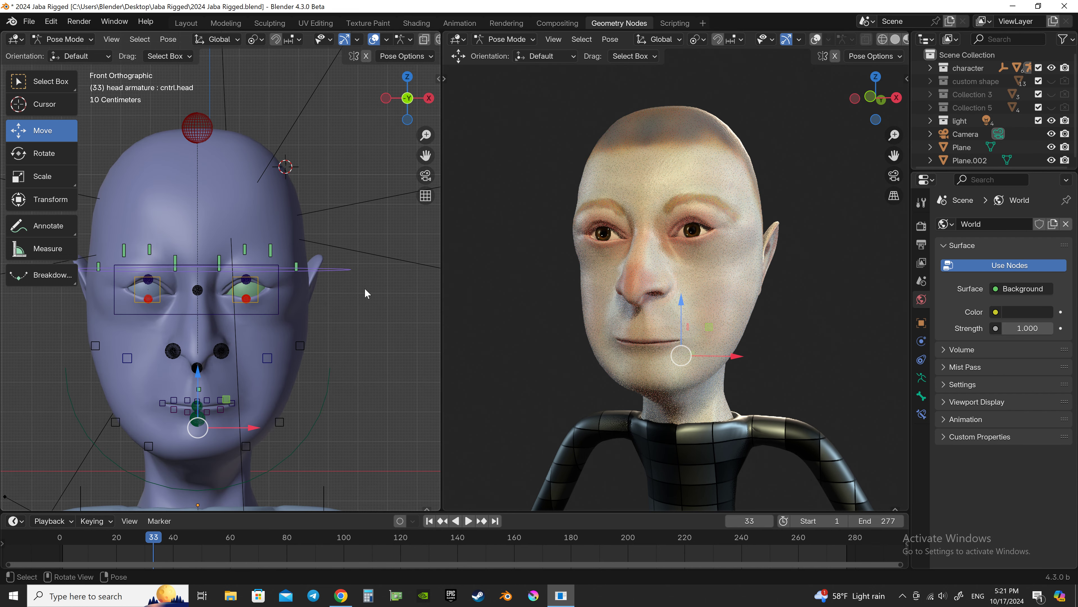
key("r")
key("z")
left_click(392, 274)
key("n")
middle_click_drag(297, 297, 280, 298, "shift")
left_click(103, 289)
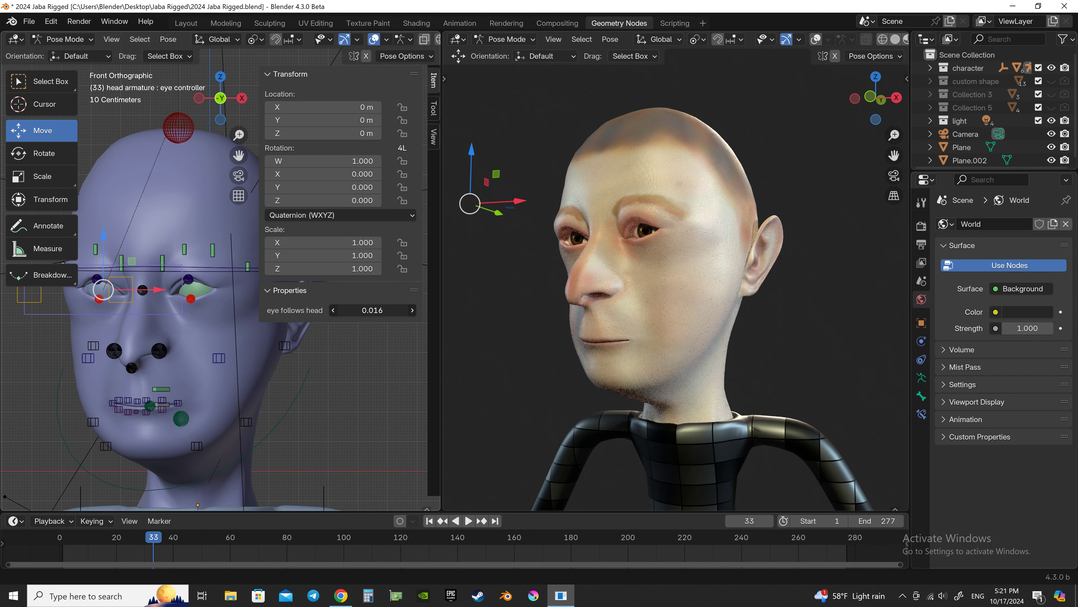
Set eye follows head to 0.000, hide the sidebar, and reset the rig's bones to rest
left_click_drag(372, 310, 372, 310)
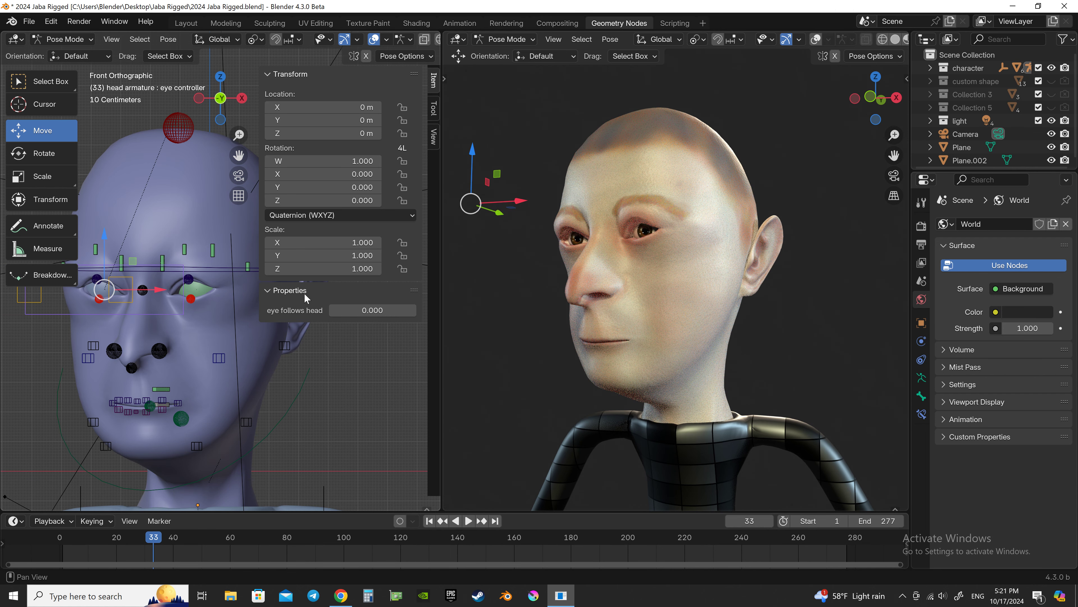
key("n")
key("a")
key("KP_Decimal")
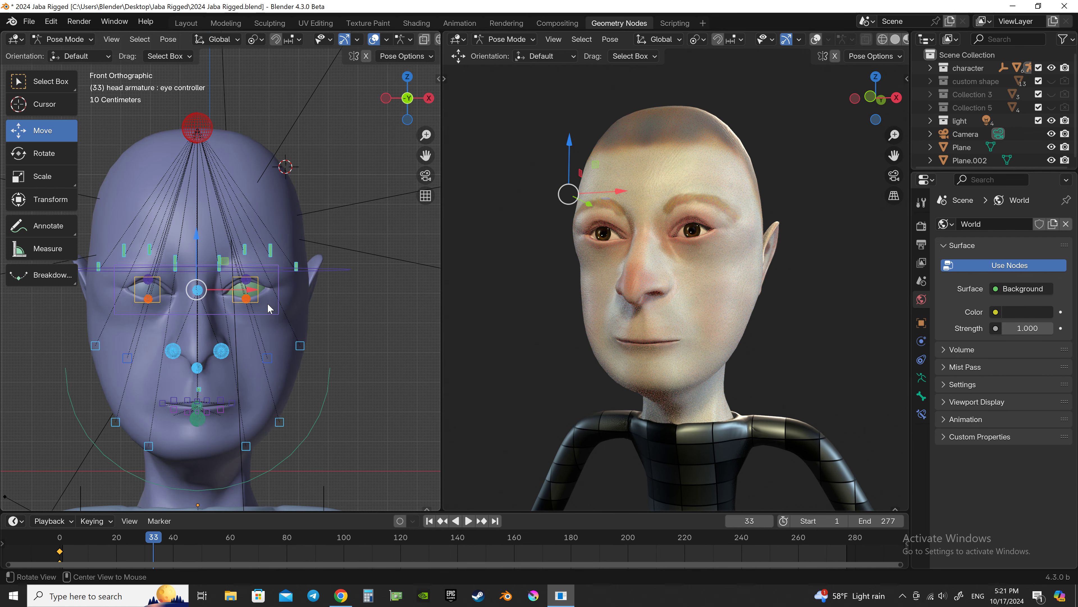
key("alt+a")
left_click(331, 269)
key("r")
key("x")
key("Escape")
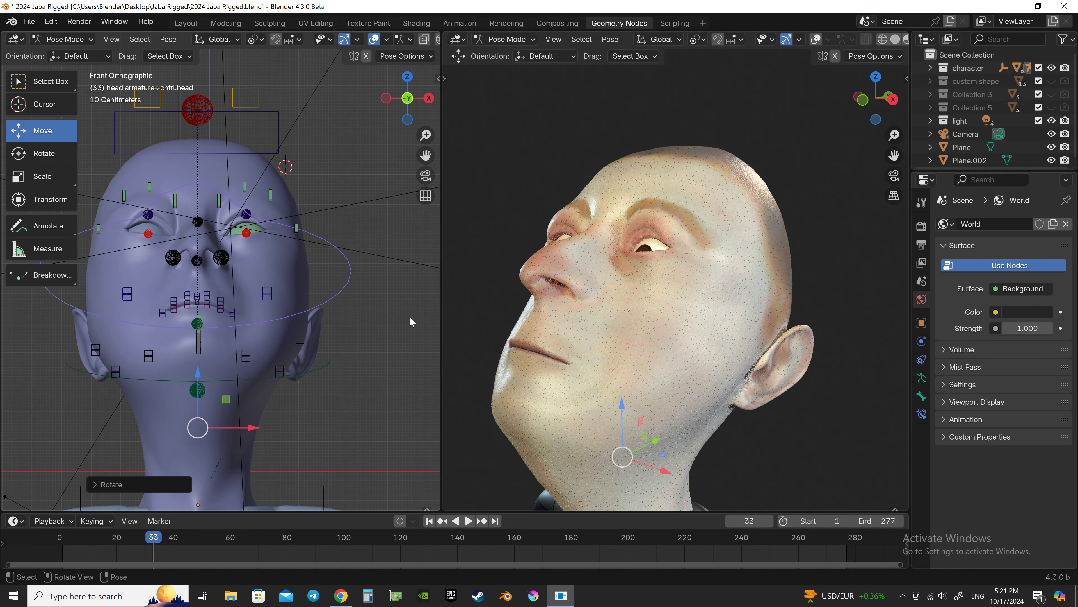
left_click(257, 152)
key("ctrl+z")
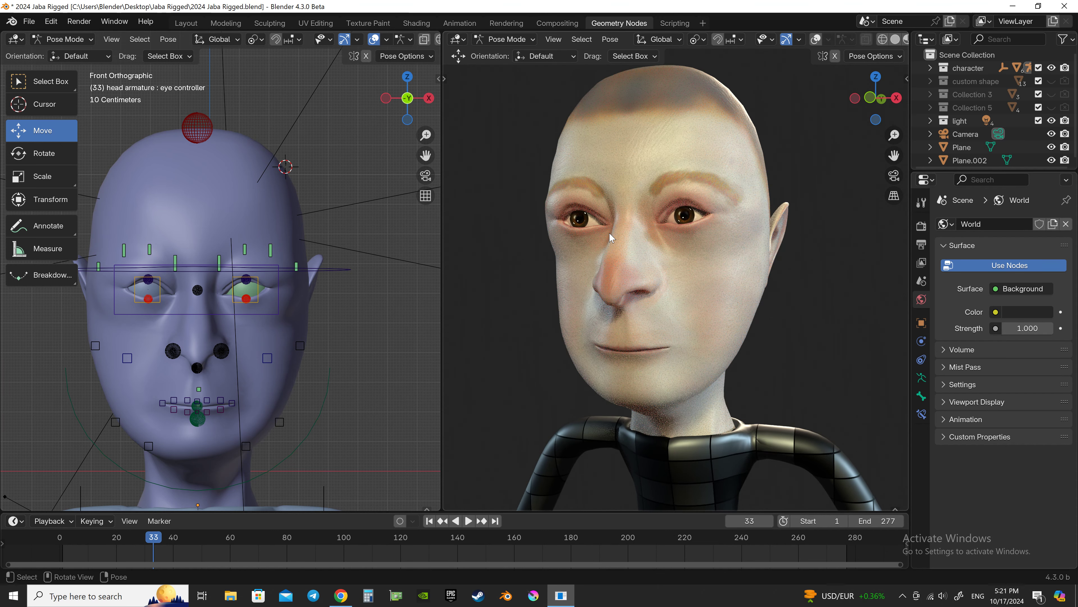
scroll(260, 289, "down", 2)
scroll(637, 276, "down", 3)
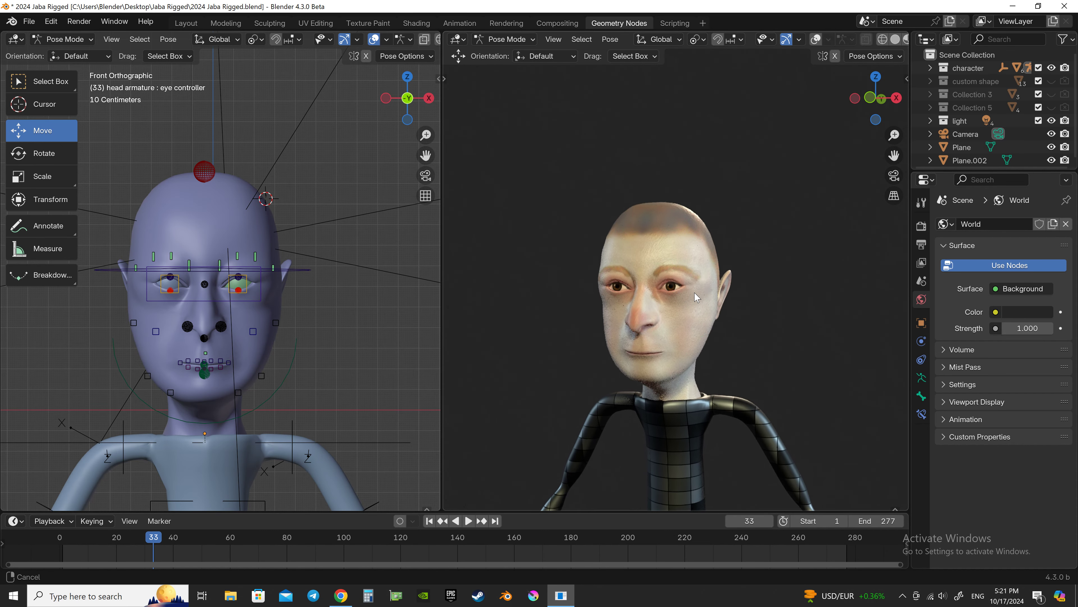
left_click(204, 172)
middle_click_drag(267, 147, 274, 198, "shift")
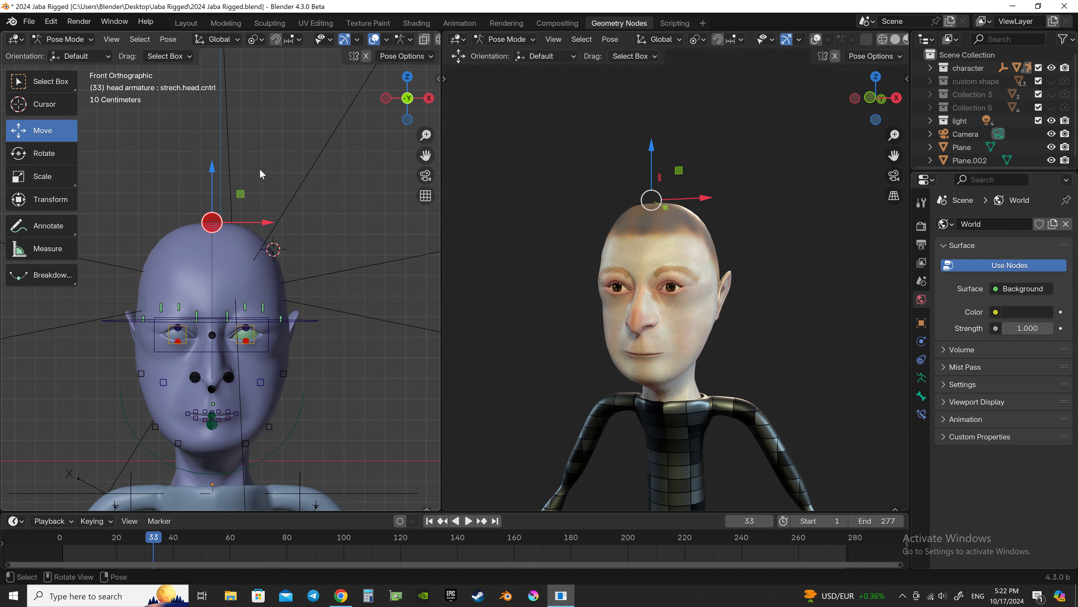
left_click_drag(212, 173, 212, 64)
mouse_move(637, 291)
middle_mouse_down()
mouse_move(676, 289)
mouse_move(531, 287)
mouse_move(604, 287)
middle_mouse_up()
middle_click_drag(244, 136, 251, 186, "shift")
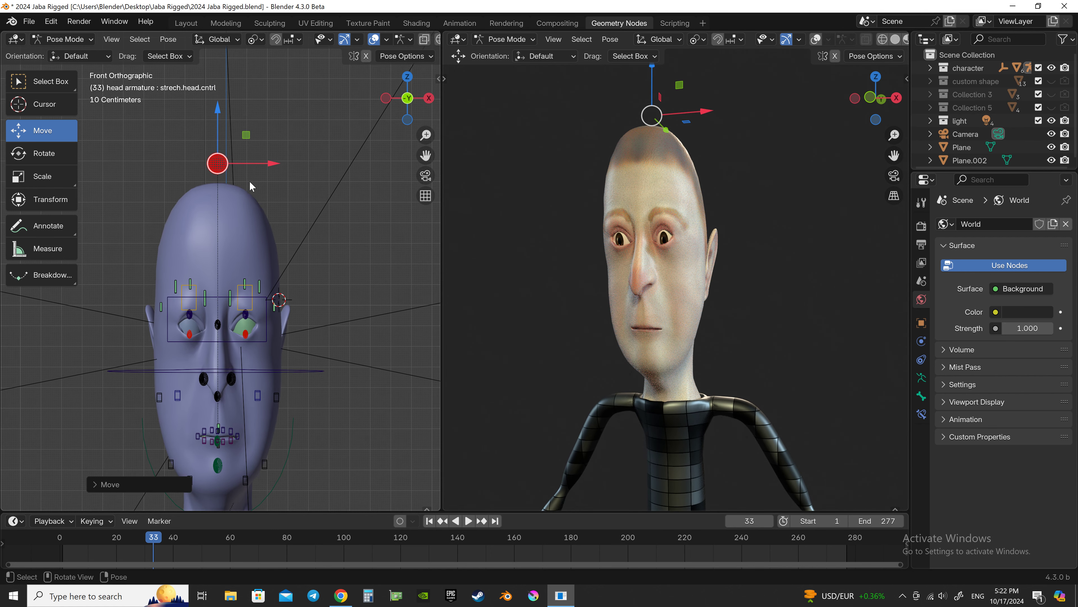
mouse_move(221, 105)
left_mouse_down()
mouse_move(220, 305)
mouse_move(230, 108)
mouse_move(229, 355)
mouse_move(229, 112)
mouse_move(244, 364)
mouse_move(244, 140)
mouse_move(312, 250)
left_mouse_up()
key("g")
key("z")
scroll(255, 174, "down", 2)
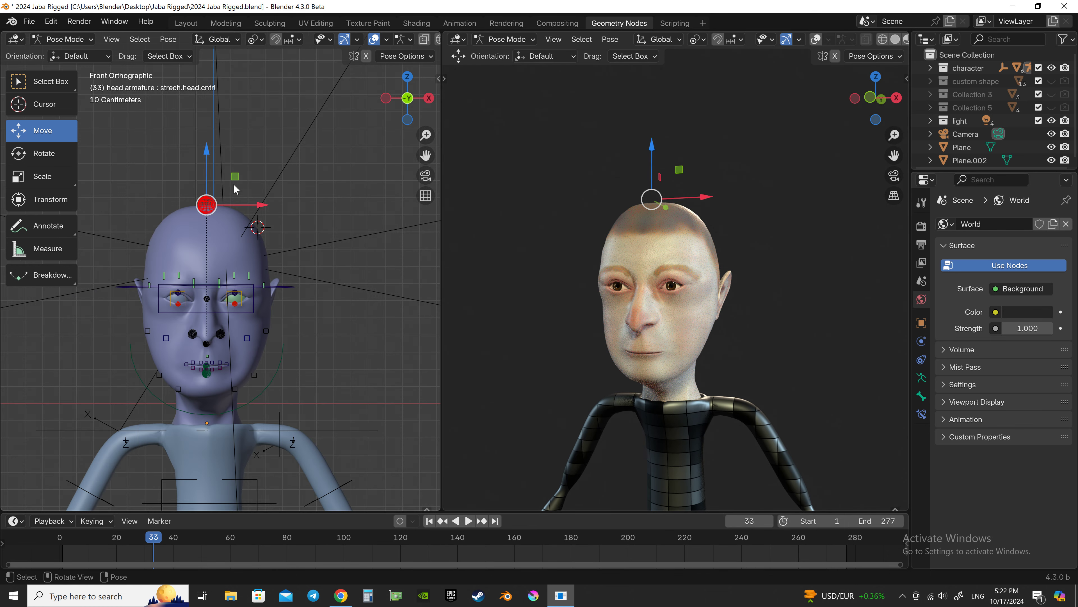
left_click(249, 105)
left_click_drag(211, 111, 300, 120)
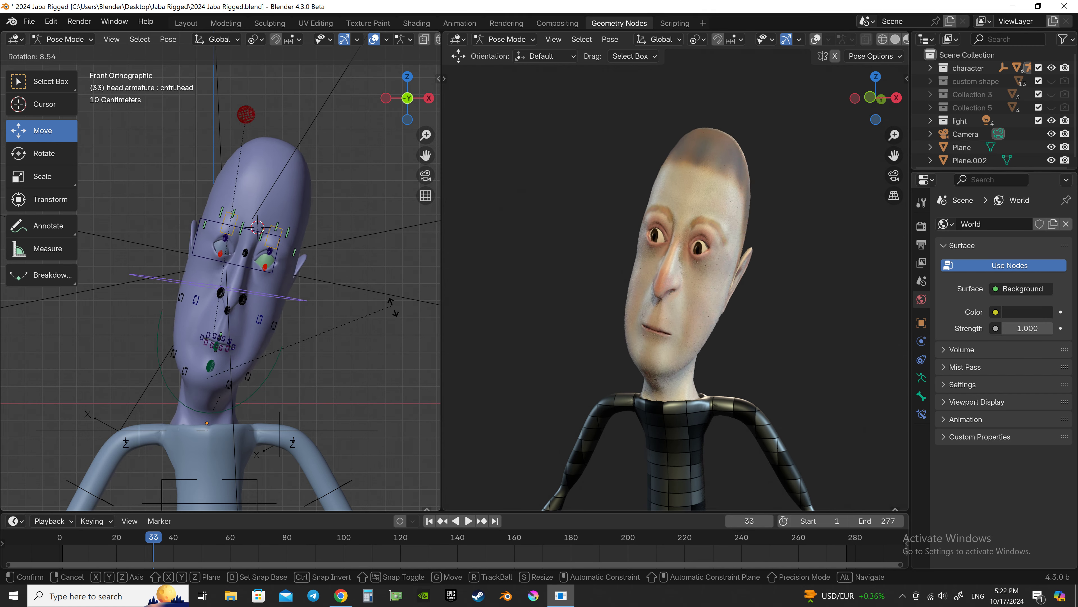
key("g")
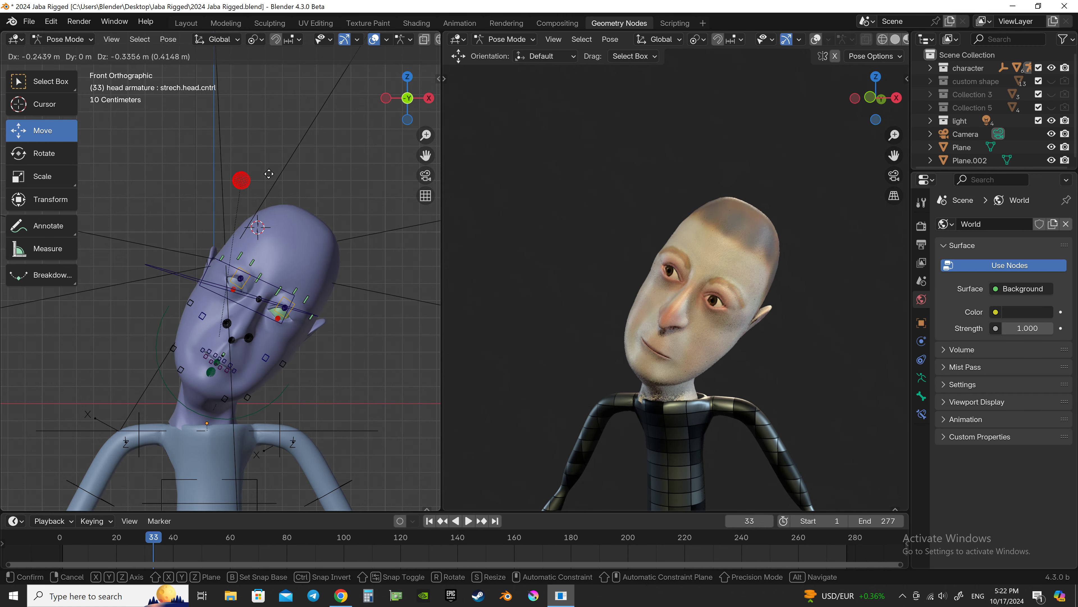
left_click_drag(258, 203, 303, 115)
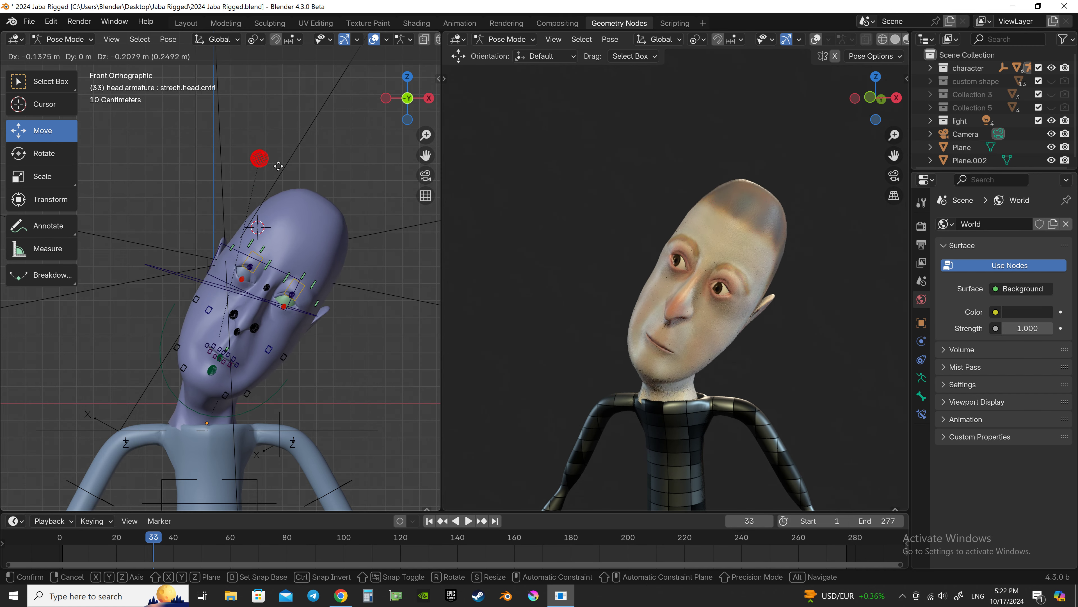
right_click(302, 114)
scroll(290, 257, "up", 4)
scroll(290, 257, "down", 2)
Test moving def.cheek.L and def.cheek.R, cancelling each move
left_click(266, 268)
key("g")
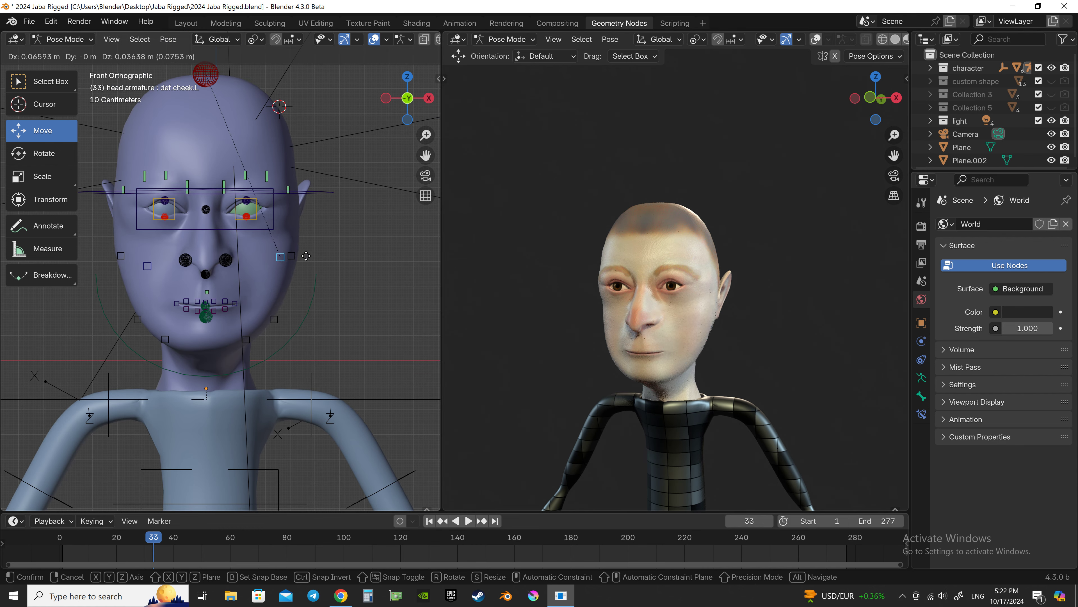
right_click(314, 263)
left_click(146, 267)
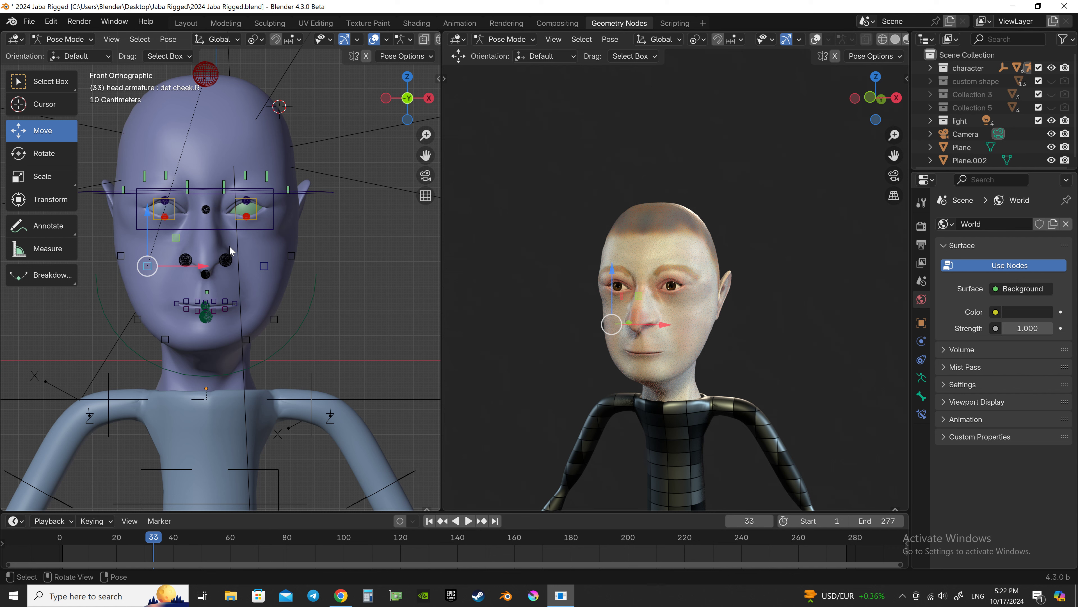
key("g")
right_click(267, 259)
Move cntrl.lower.nose up and back down, settling it slightly lower than before
left_click(205, 271)
scroll(229, 276, "up", 2)
left_click_drag(211, 256, 252, 142)
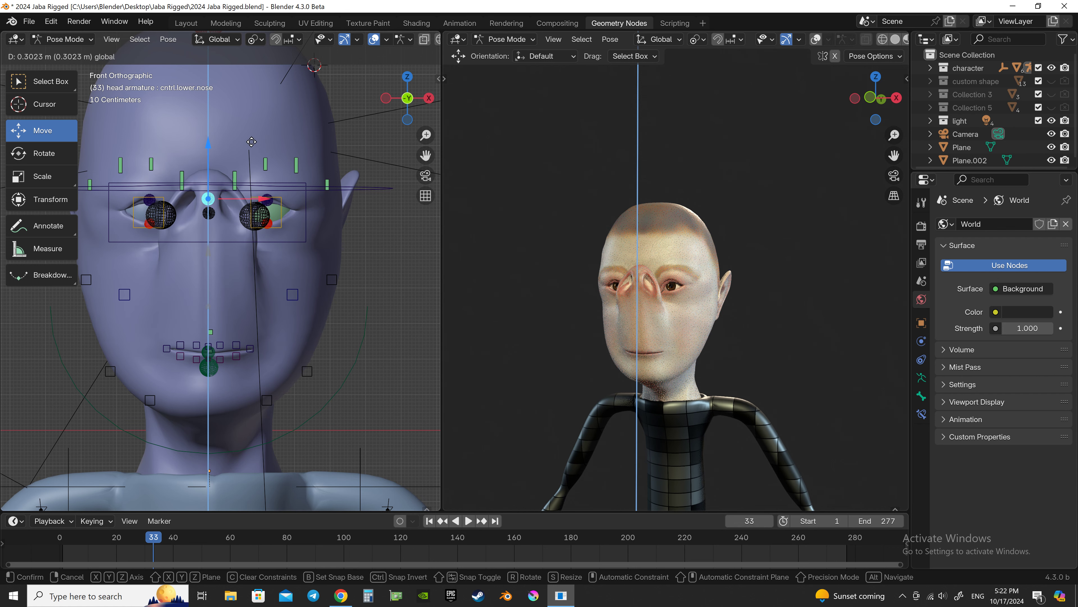
left_click_drag(252, 142, 249, 234)
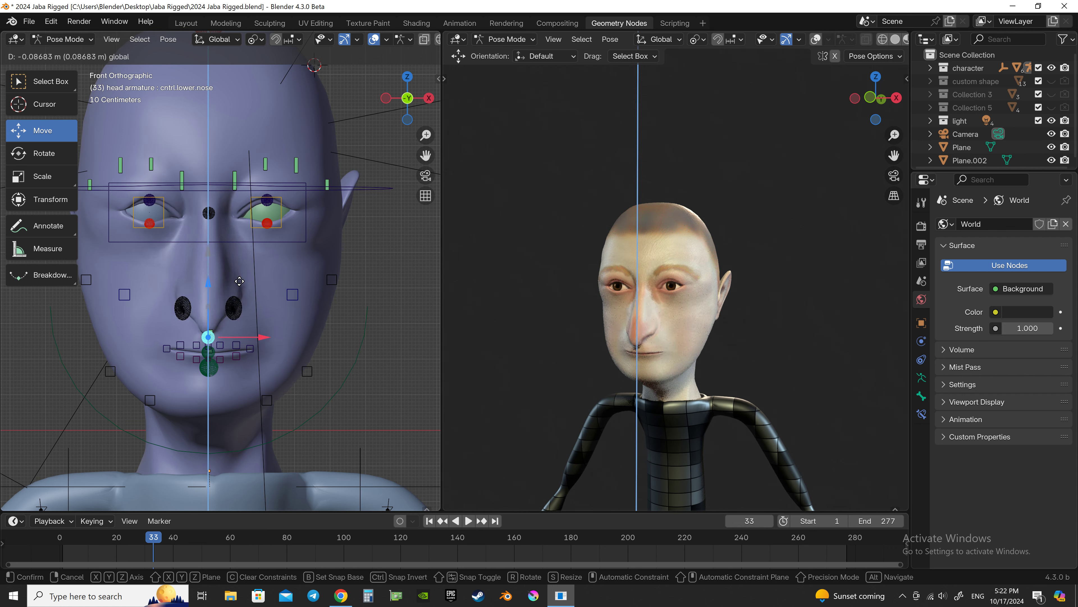
left_click_drag(249, 235, 256, 254)
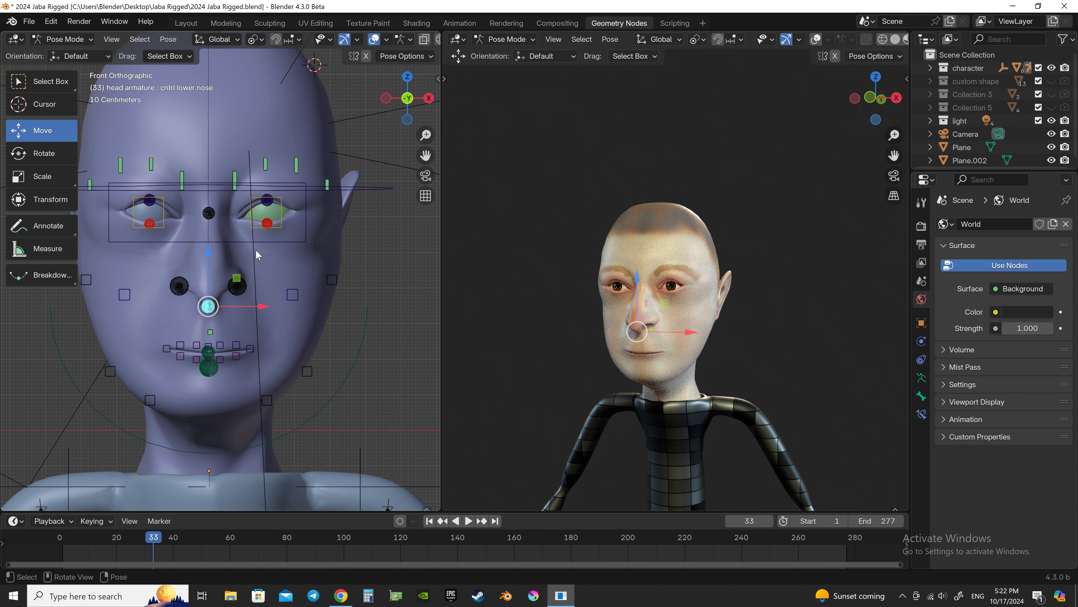
Test pushing the def.nose.L and def.nose.R nostrils outward, cancelling both moves
left_click(241, 290)
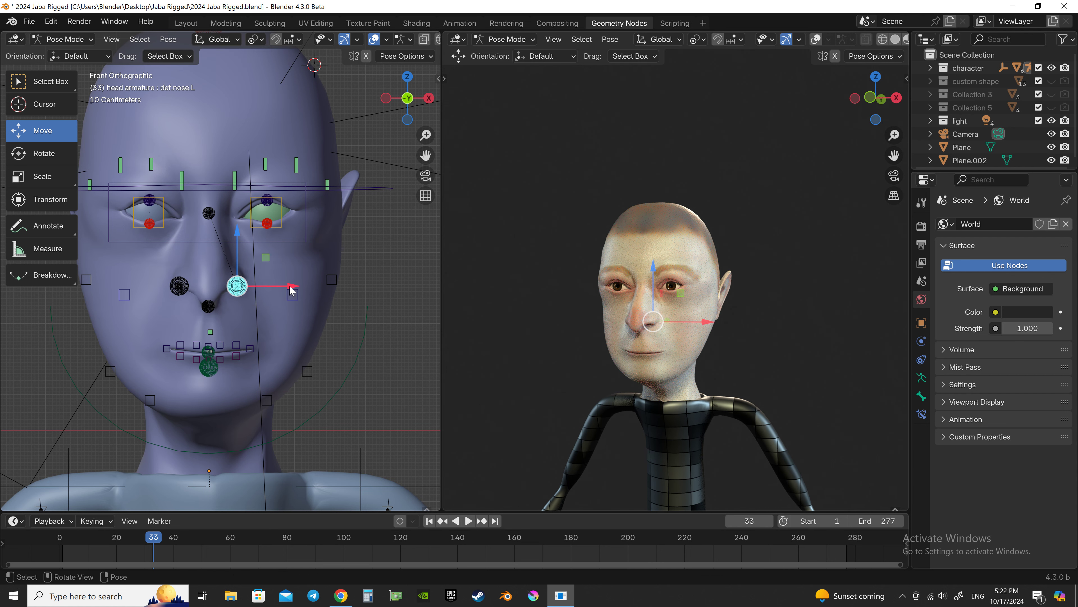
left_click_drag(291, 291, 309, 282)
right_click(317, 279)
left_click(179, 286)
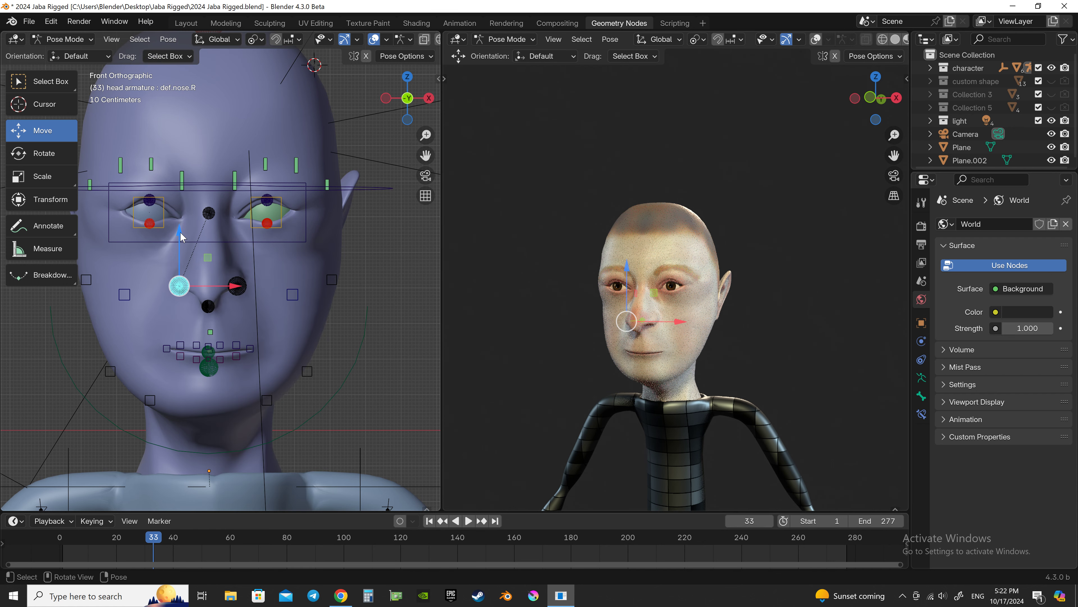
left_click_drag(242, 293, 239, 286)
right_click(233, 290)
Move cntrl.upper.nose down, then up, settling it at eye level to reshape the nose
left_click(210, 216)
mouse_move(208, 162)
left_mouse_down()
mouse_move(204, 219)
mouse_move(241, 224)
mouse_move(233, 200)
left_mouse_up()
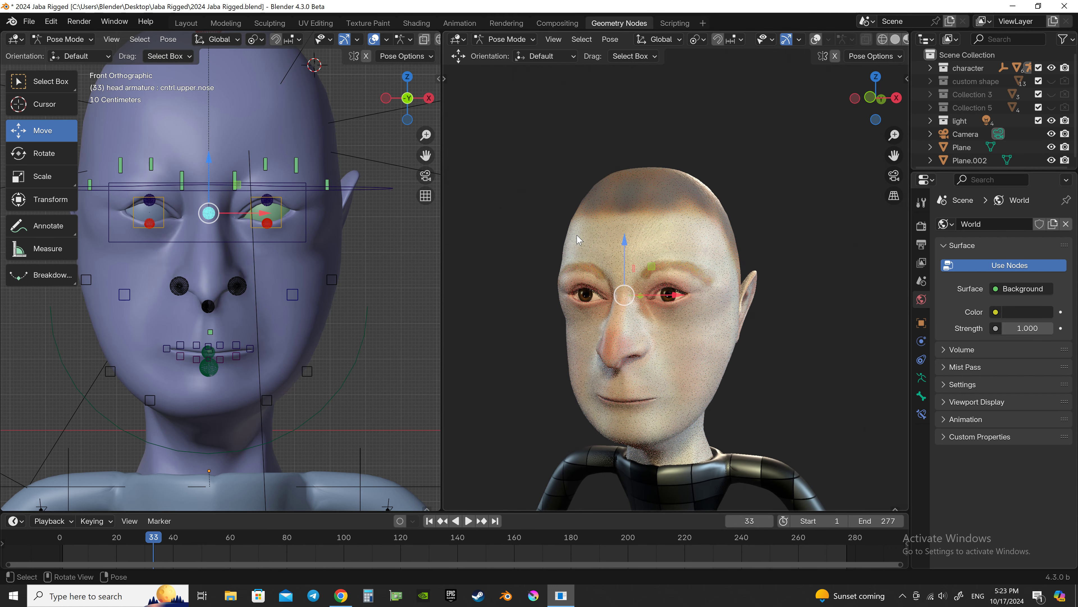
left_click_drag(205, 161, 229, 132)
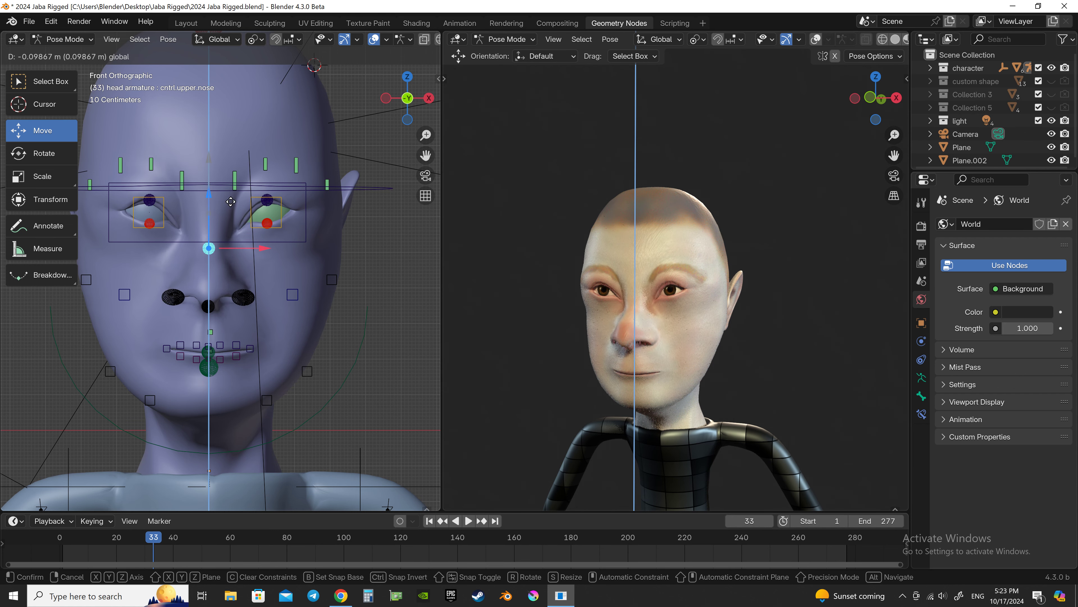
left_click_drag(229, 132, 237, 170)
scroll(265, 238, "down", 1)
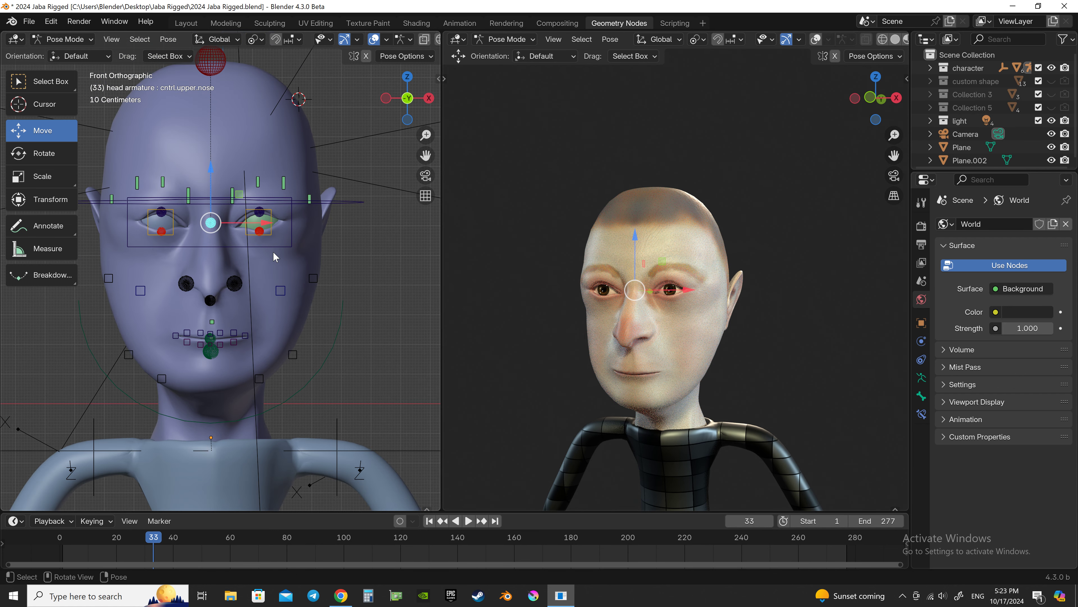
scroll(275, 256, "down", 1)
left_click(302, 319)
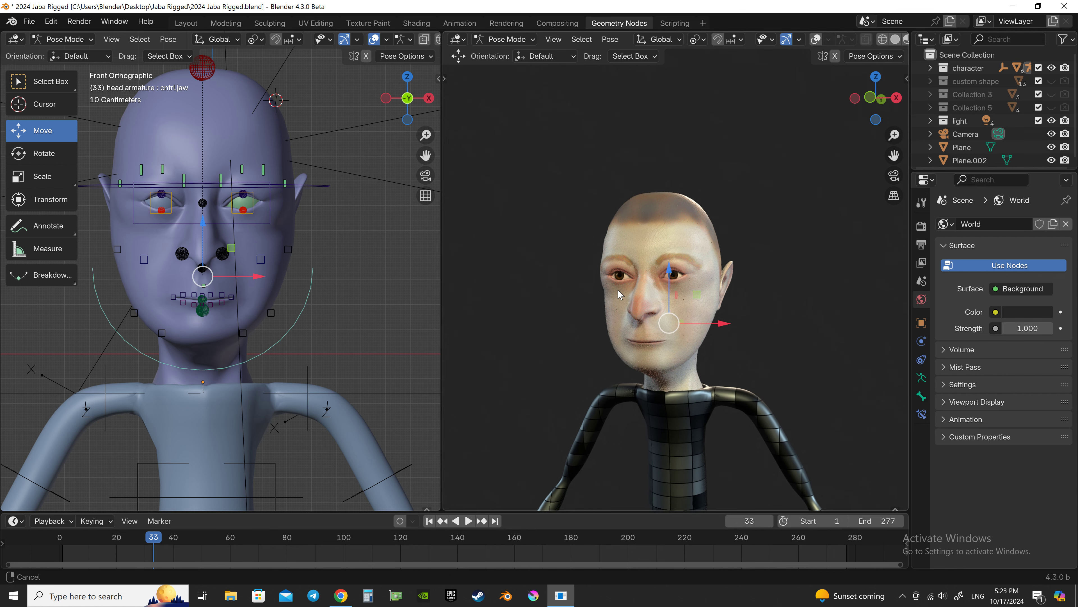
Rotate cntrl.jaw on X to open the mouth and show its lip seal property
middle_click_drag(609, 336, 616, 271, "shift")
key("r")
key("x")
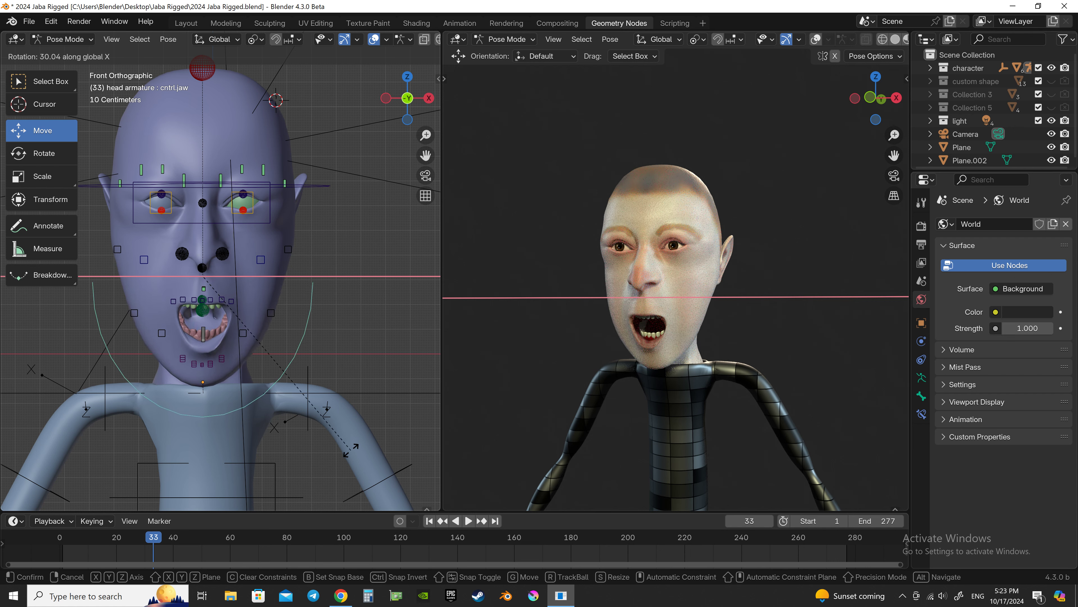
left_click(346, 431)
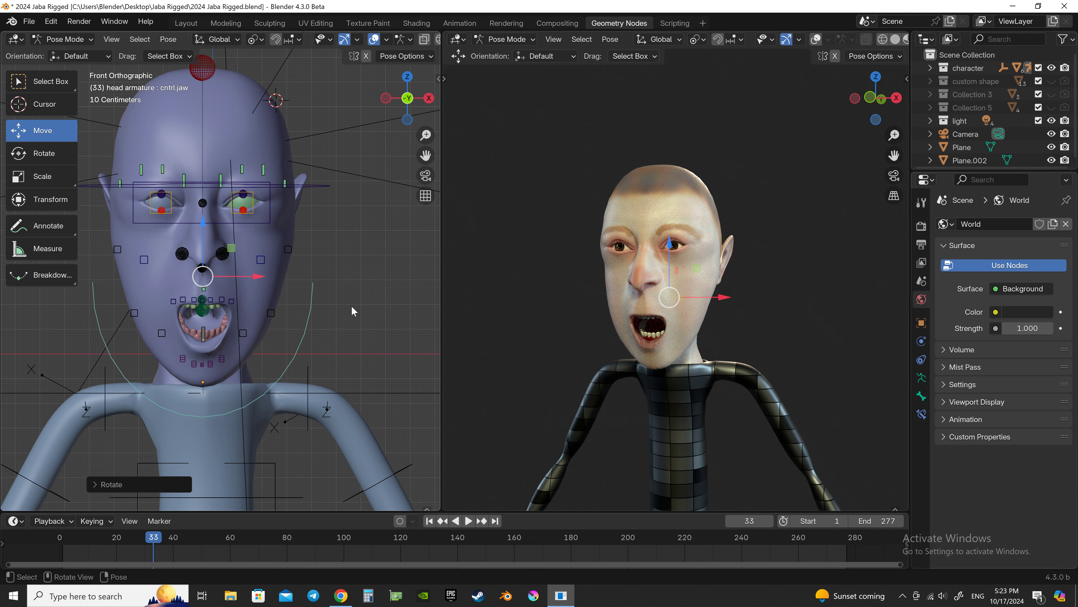
key("n")
left_click_drag(370, 310, 408, 310)
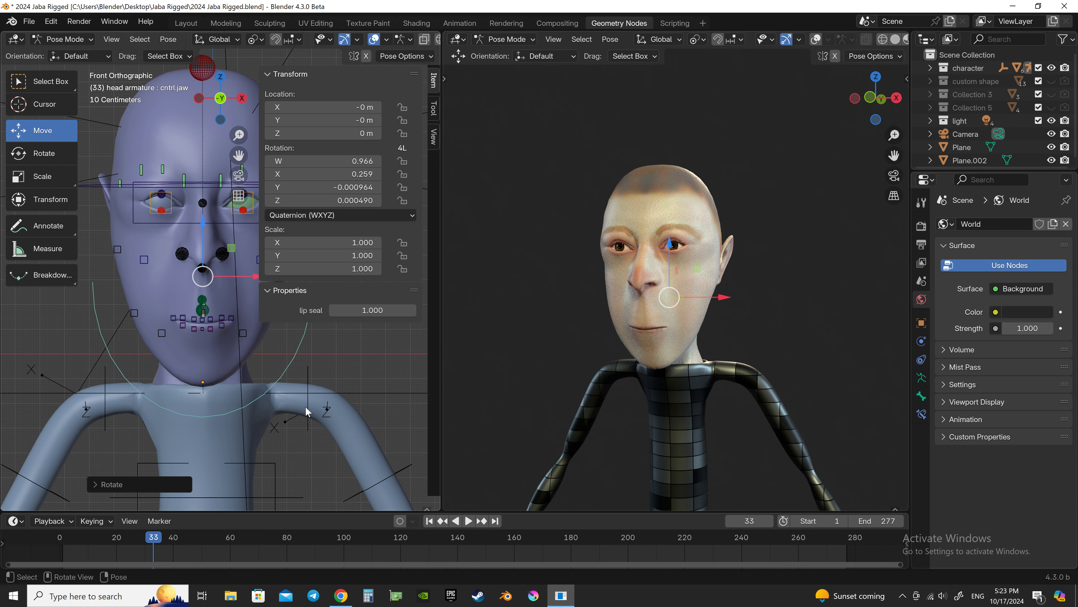
Test further jaw rotation and moves, cancelling them, and drag lip seal down to 0.000
key("r")
key("x")
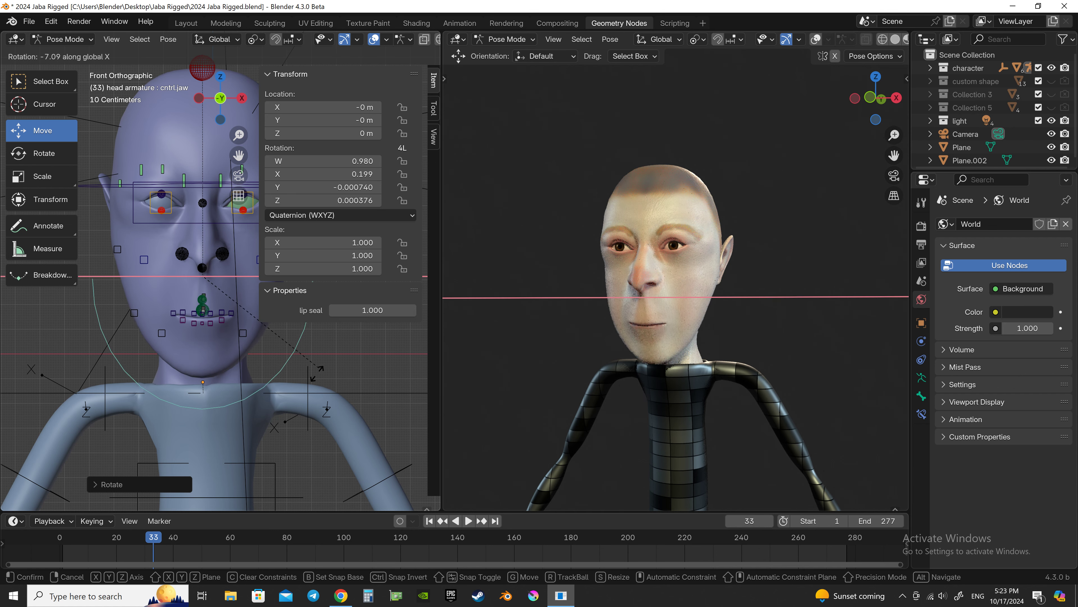
right_click(351, 309)
key("Escape")
key("g")
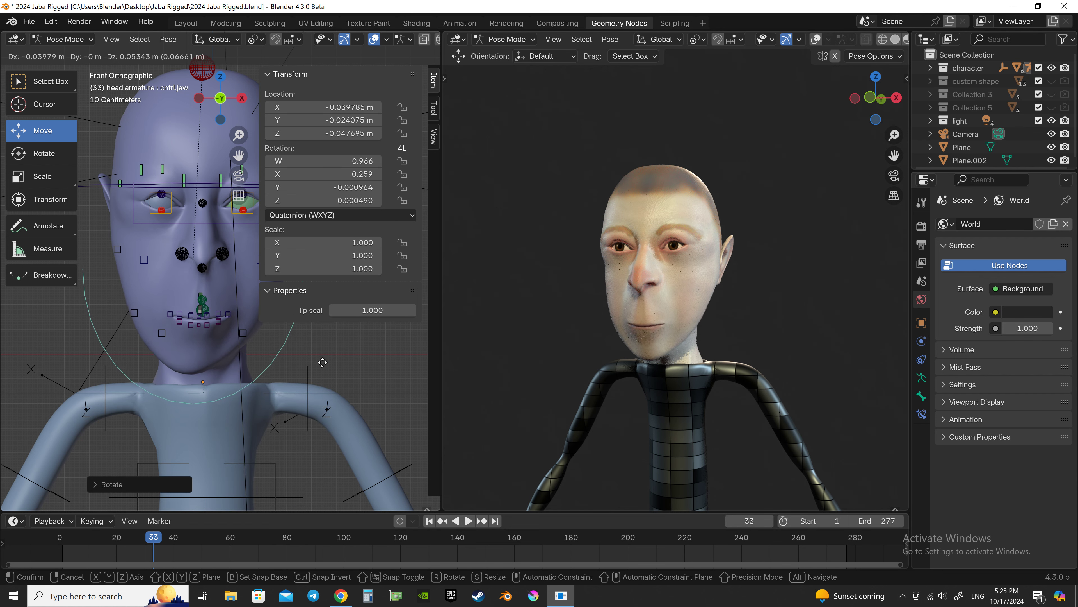
right_click(325, 360)
mouse_move(380, 310)
left_mouse_down()
mouse_move(310, 310)
mouse_move(366, 310)
mouse_move(331, 310)
left_mouse_up()
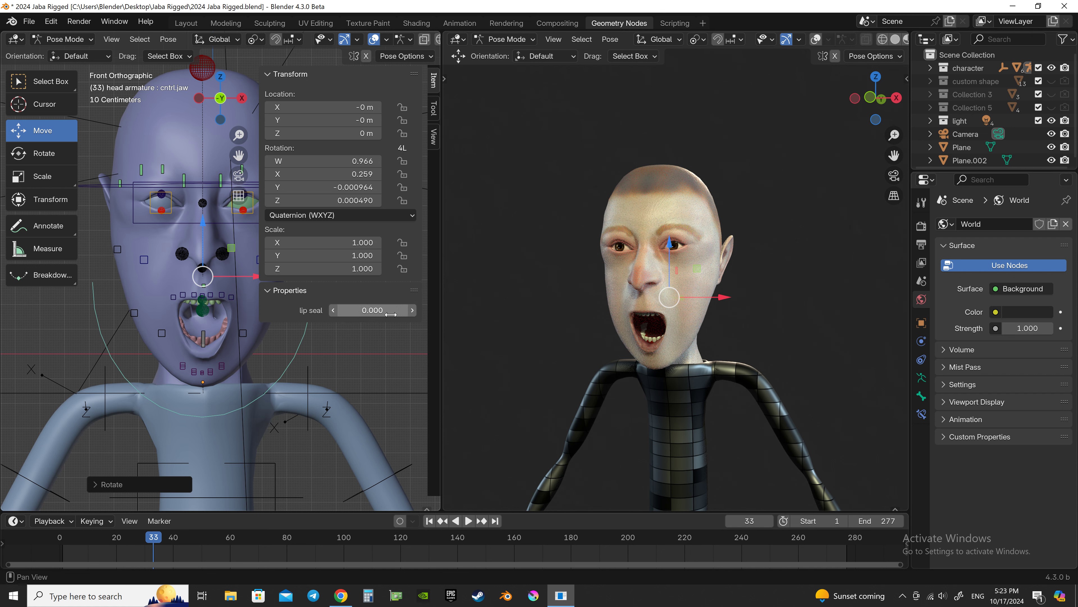
left_click(203, 316)
Test the cntrl.tongue1 and cntrl.tongue controls by moving them along Z
key("g")
key("z")
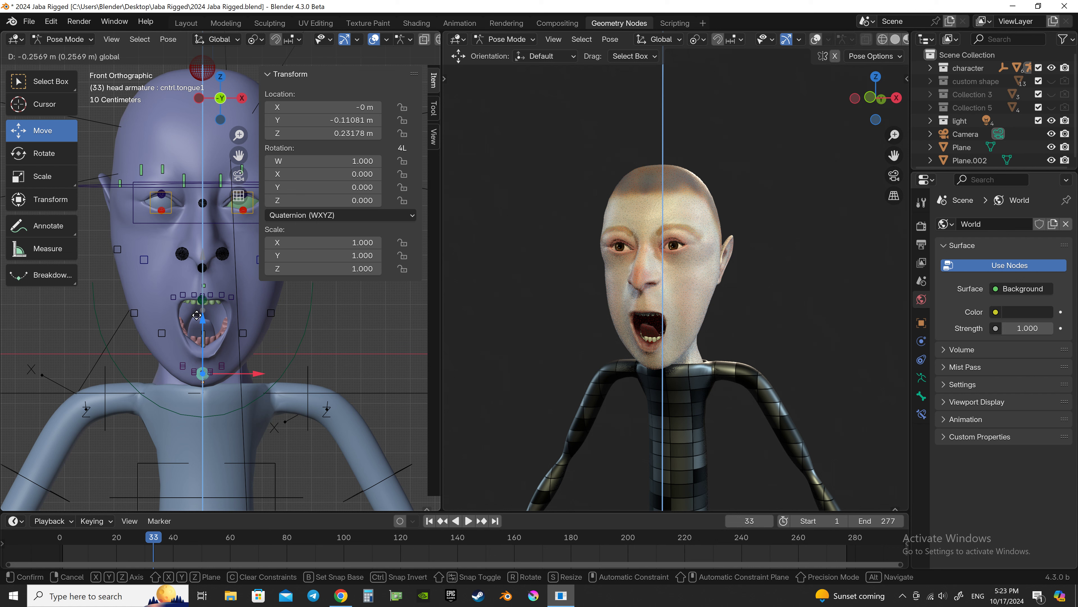
right_click(198, 317)
scroll(204, 325, "up", 1)
left_click(198, 310)
key("g")
key("z")
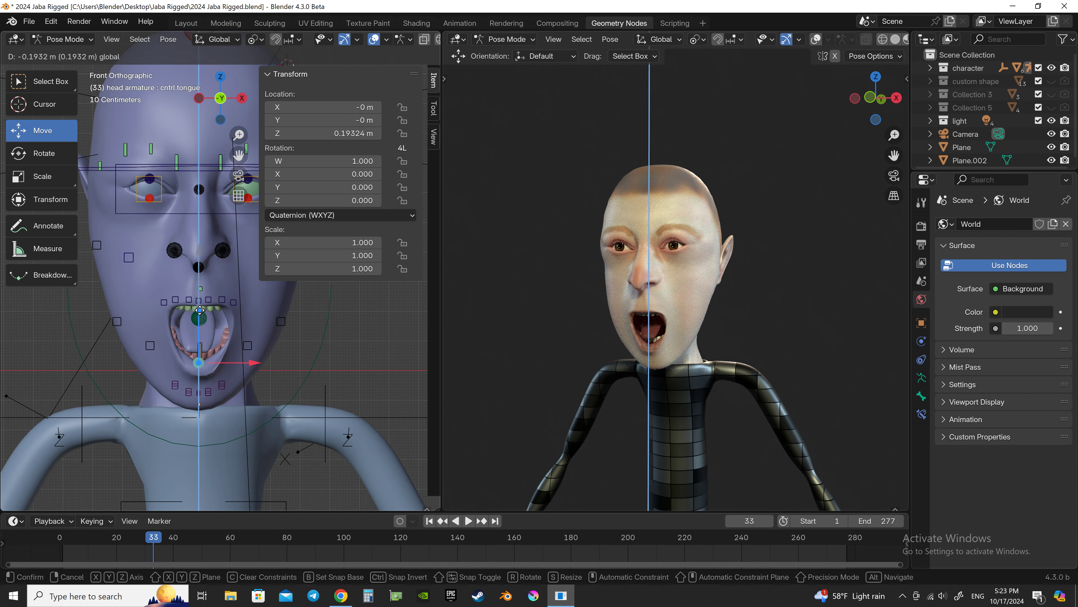
left_click(199, 310)
left_click_drag(200, 314, 199, 313)
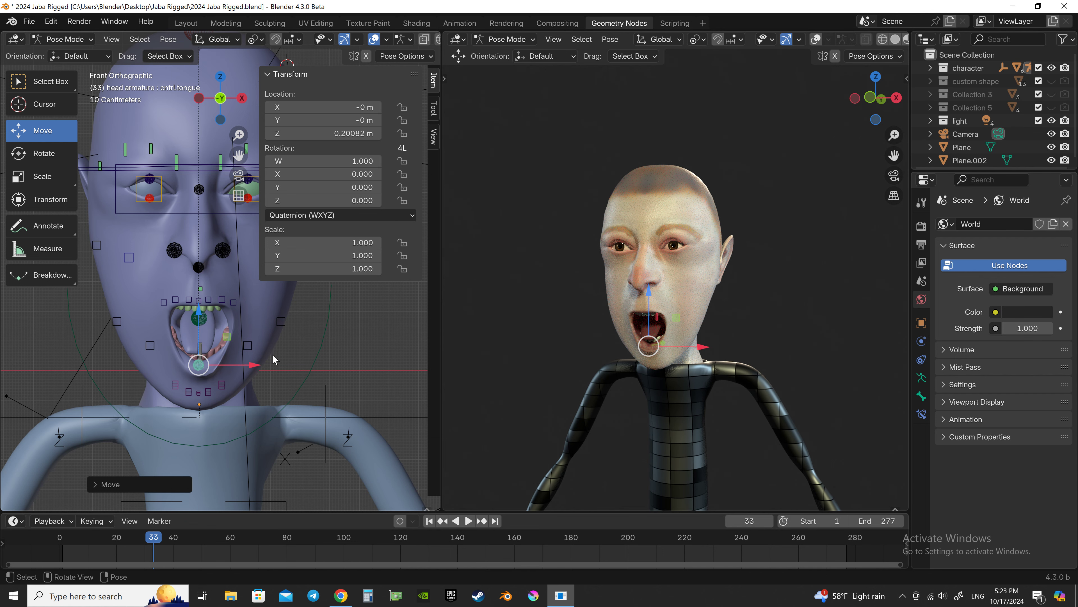
Clear every bone's location back to rest and set cntrl.jaw's lip seal to 0.2
key("a")
key("alt+g")
key("alt+a")
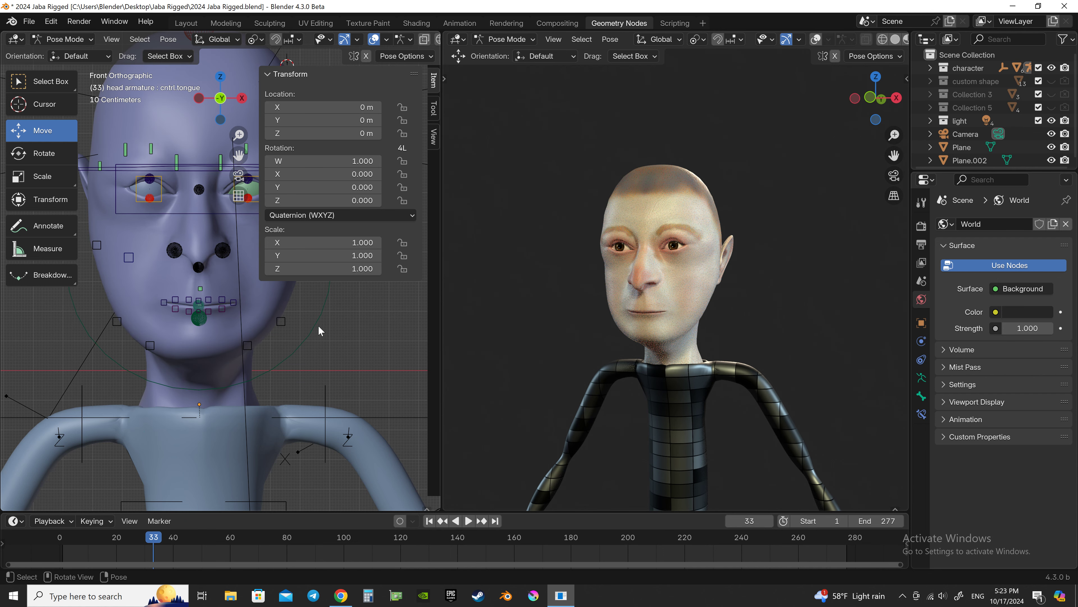
left_click(319, 327)
left_click(373, 310)
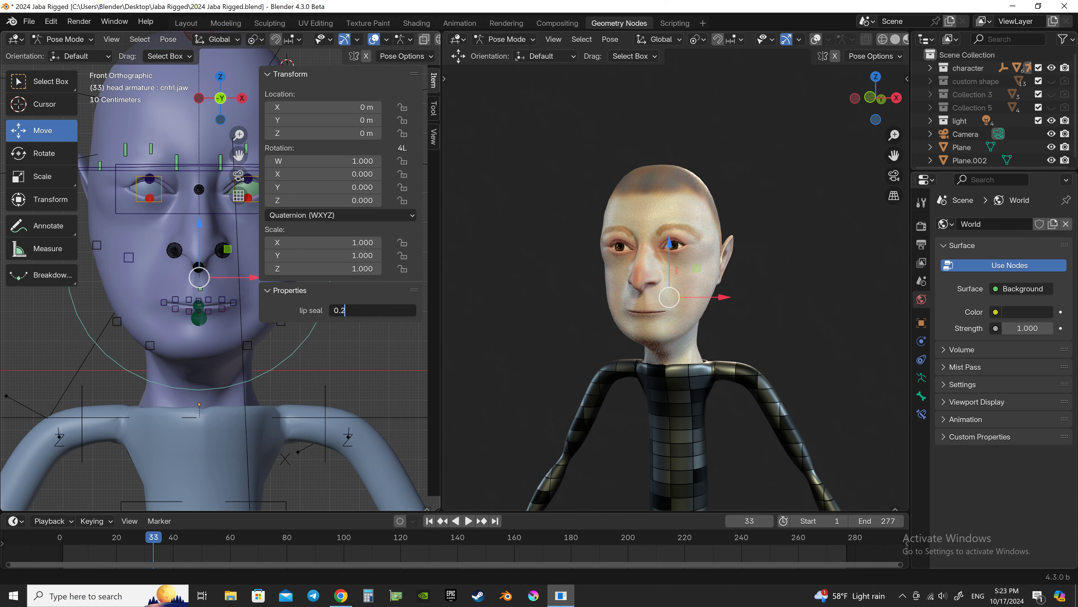
key("Return")
key("r")
key("x")
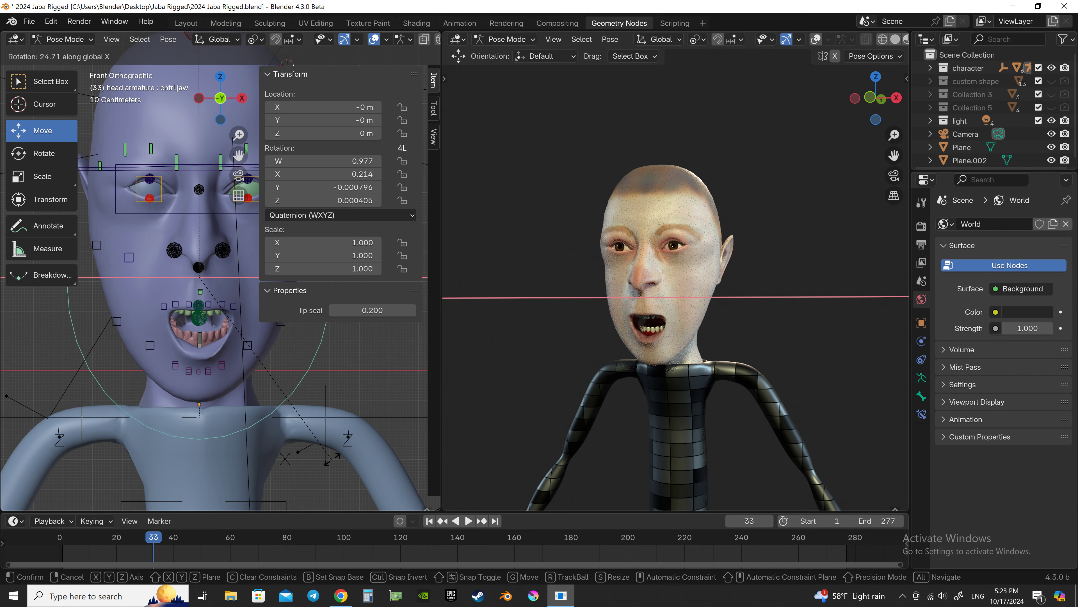
right_click(343, 379)
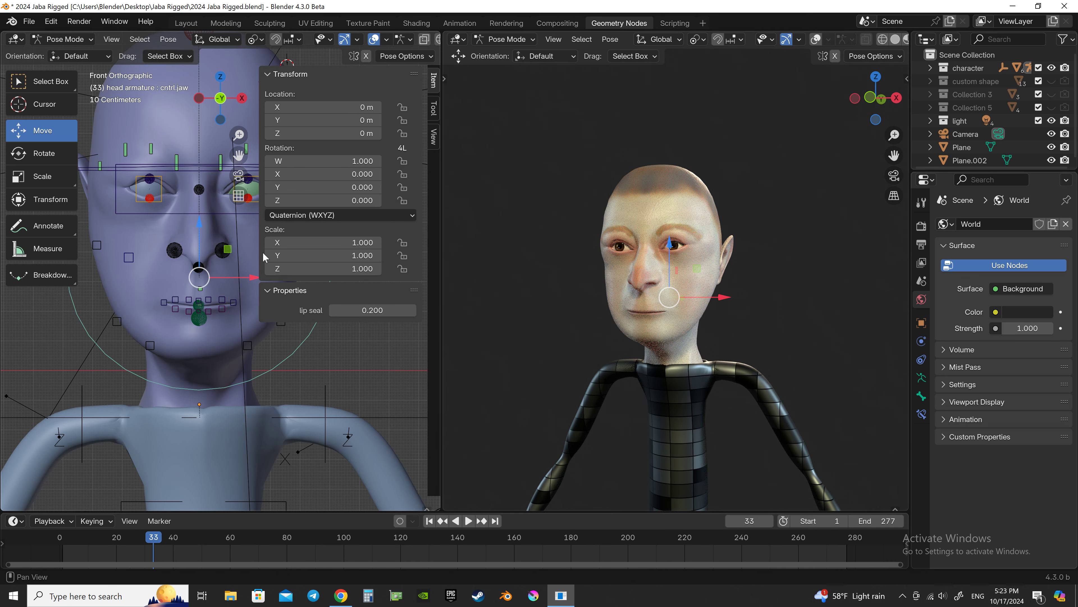
left_click_drag(258, 254, 314, 254)
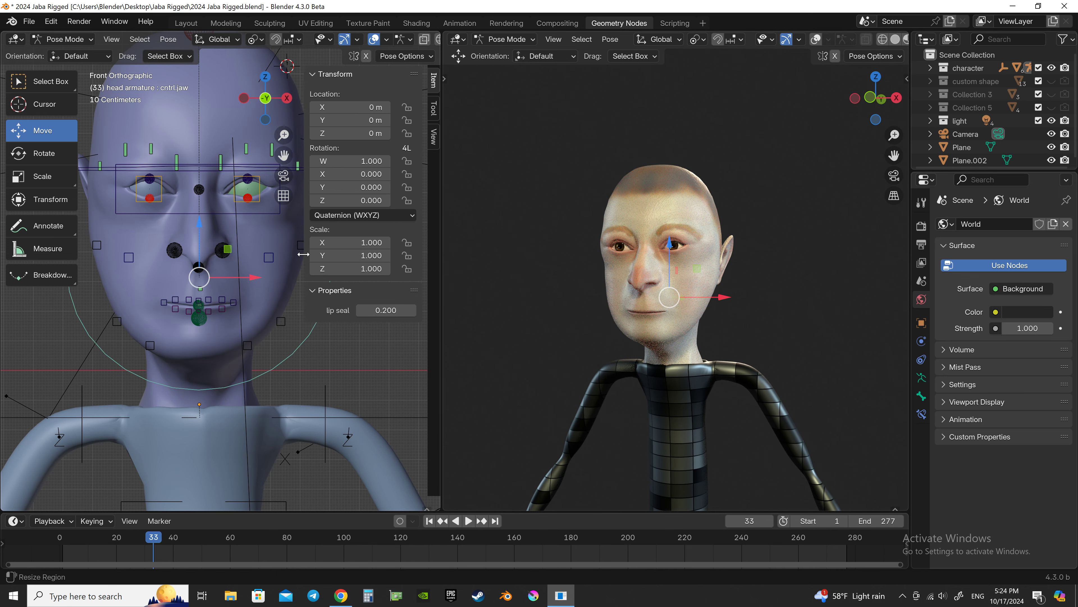
Test a vertical move of the sidelip.R lip corner control, then cancel it
scroll(243, 300, "up", 2)
left_click(240, 318)
left_click(140, 317)
key("g")
key("z")
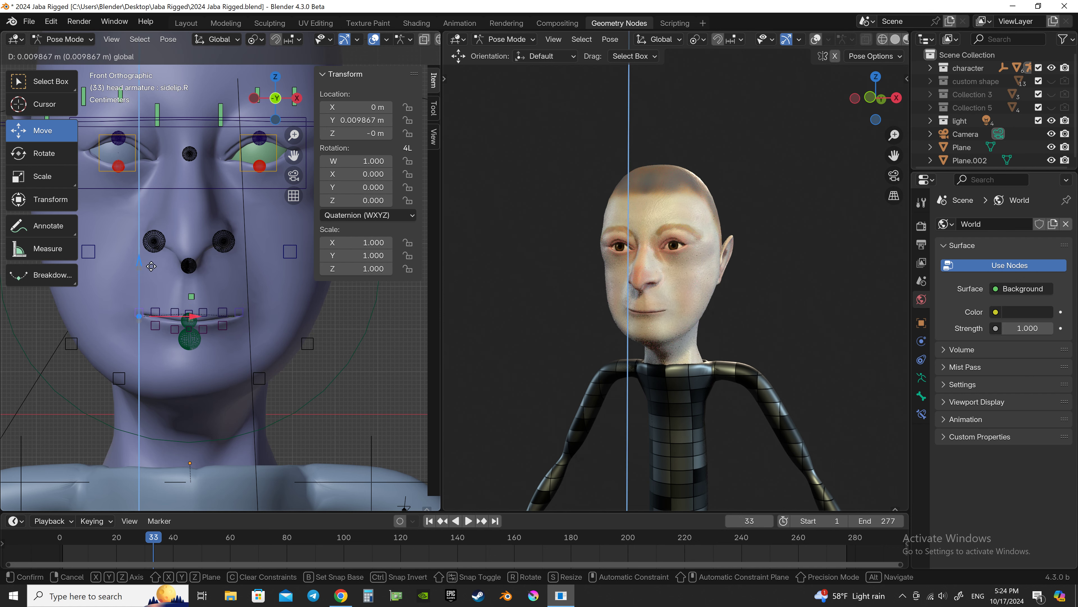
mouse_move(151, 266)
left_mouse_down()
mouse_move(148, 298)
mouse_move(155, 245)
left_mouse_up()
key("Escape")
Try pulling uplip.L.001 down and raising cntrl.upper.lipc, cancelling each move
left_click(222, 314)
right_click(237, 323)
key("Escape")
left_click_drag(223, 326, 223, 390)
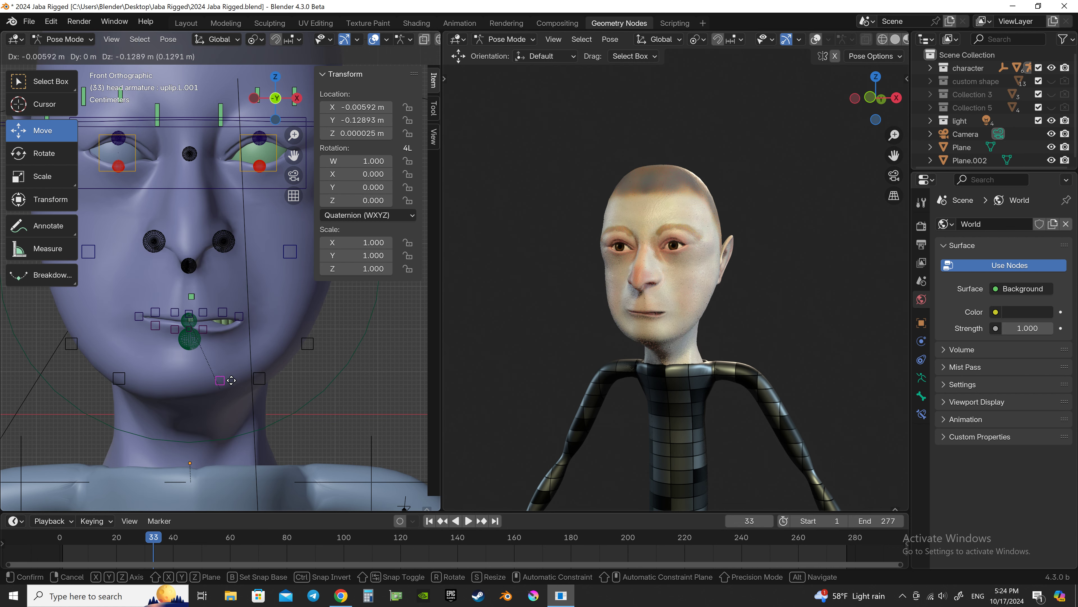
key("Escape")
left_click_drag(202, 332, 206, 272)
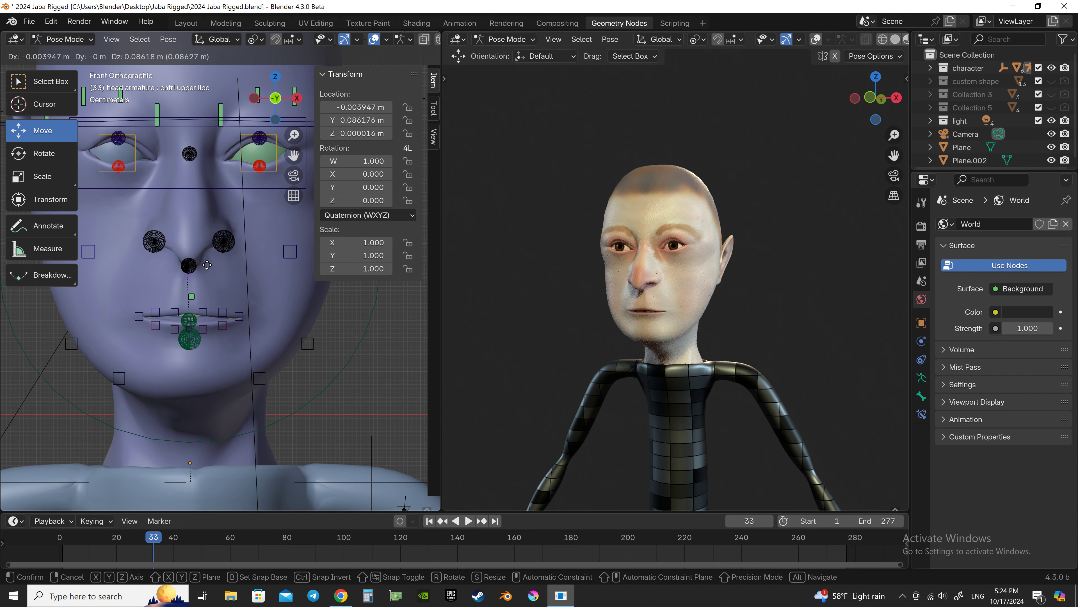
key("Escape")
Test cntrl.lower.lipc, upper.L and uplip.R lip controls, leaving them at rest
left_click(190, 335)
left_click_drag(190, 335, 201, 351)
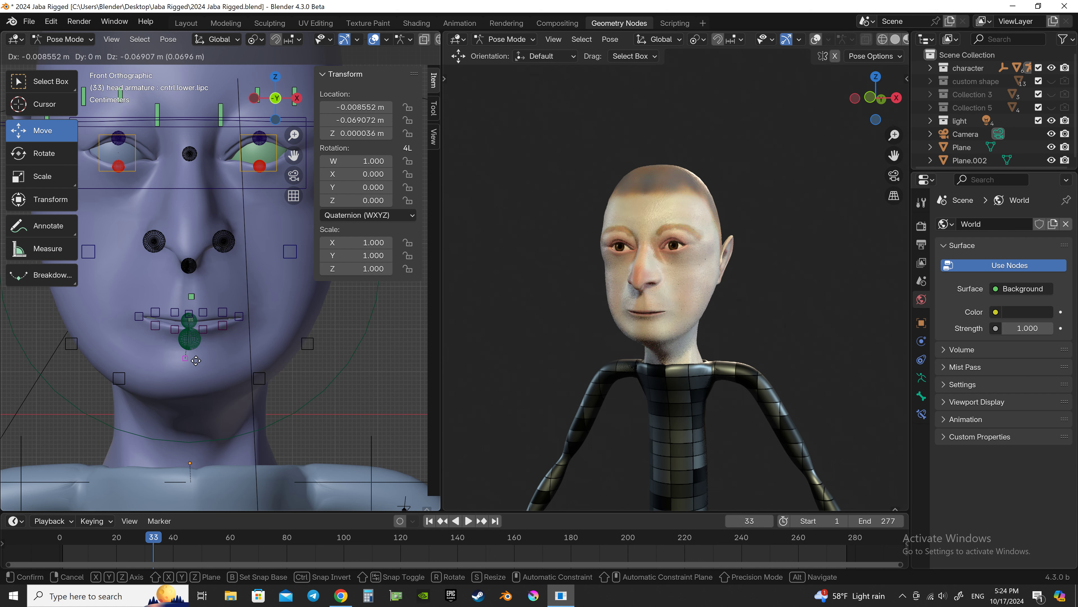
key("Escape")
mouse_move(178, 315)
left_mouse_down()
mouse_move(173, 349)
mouse_move(176, 335)
left_mouse_up()
key("Escape")
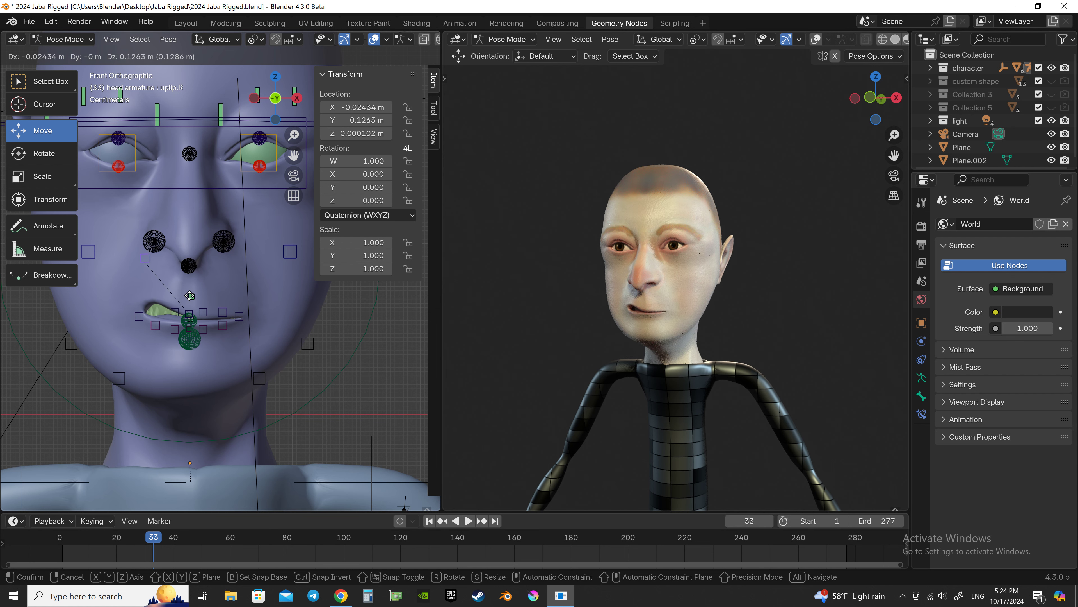
left_click_drag(174, 334, 184, 289)
left_click(203, 297)
scroll(238, 315, "down", 3)
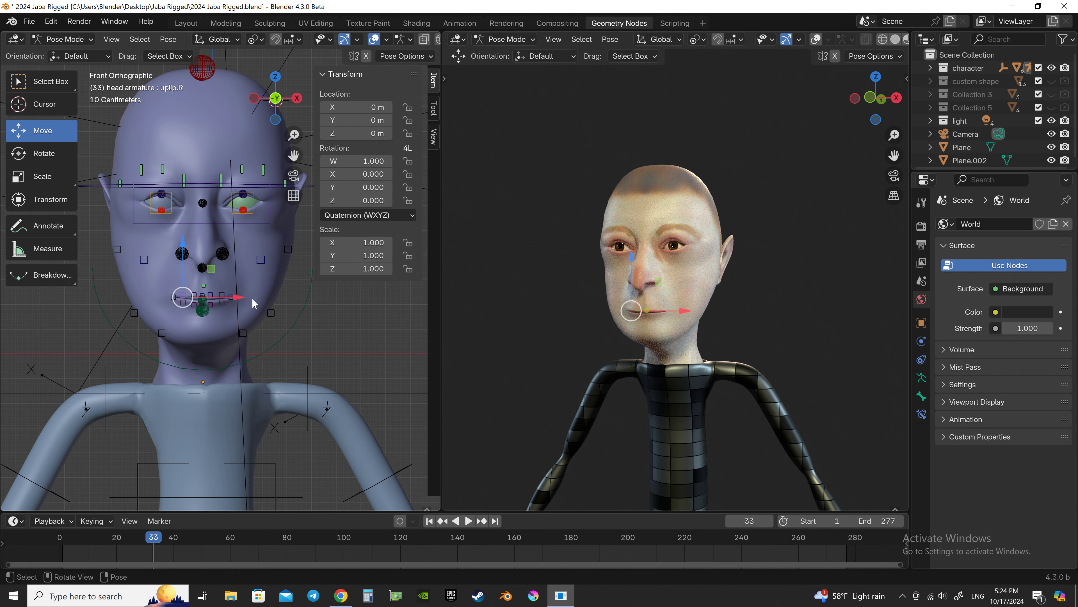
Move the cntrl.jaw2.L and cntrl.jaw2.R controls sideways, then undo the move
scroll(252, 314, "down", 1)
middle_click_drag(283, 300, 238, 322, "shift")
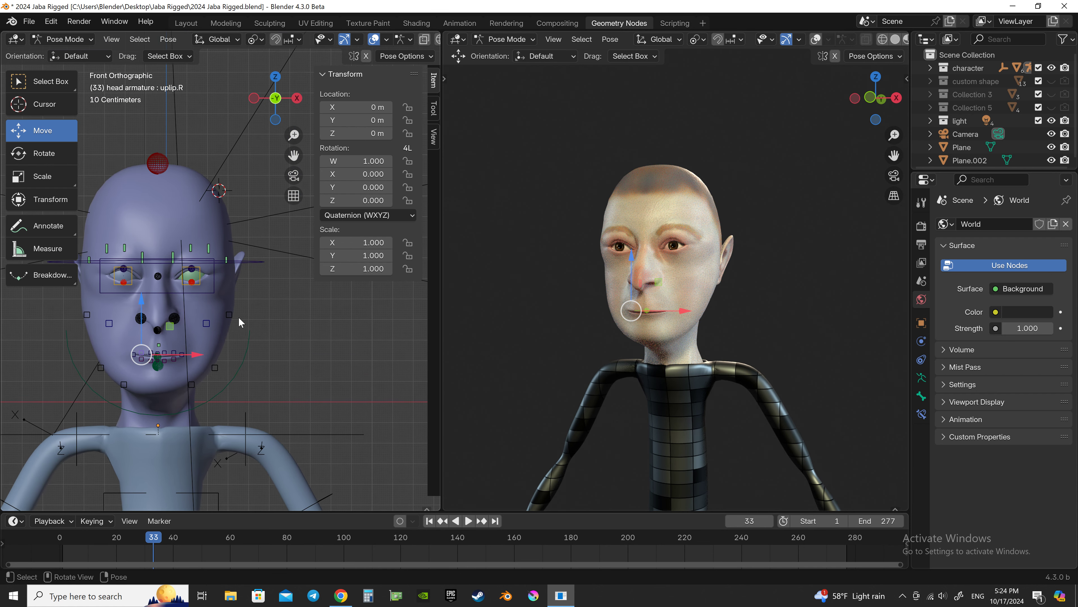
left_click(229, 315)
left_click_drag(284, 314, 223, 313)
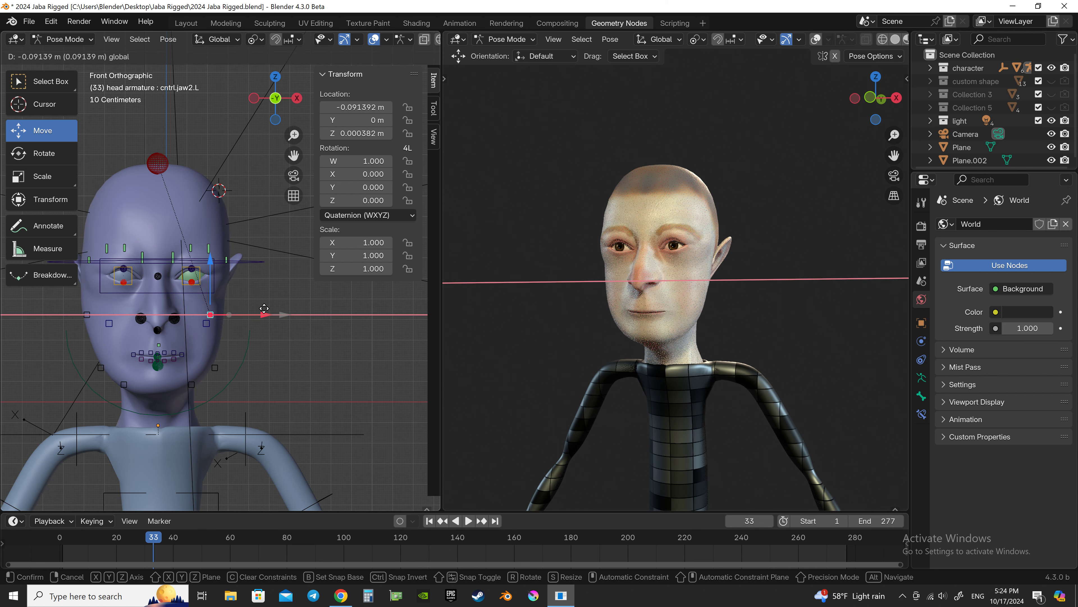
left_click_drag(86, 314, 165, 307)
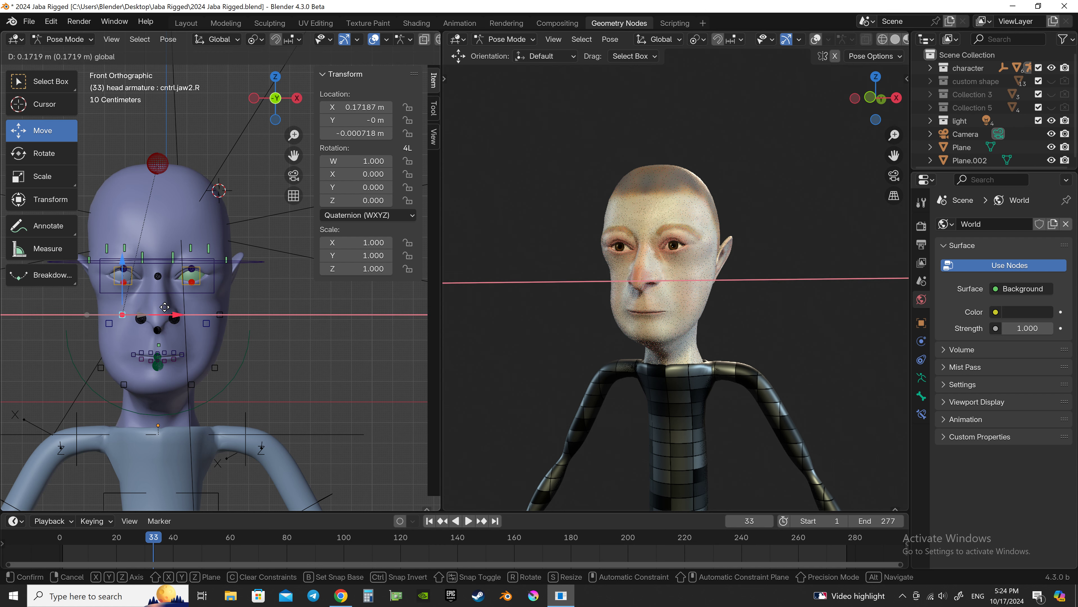
left_click(165, 306)
key("ctrl+z")
key("ctrl+z")
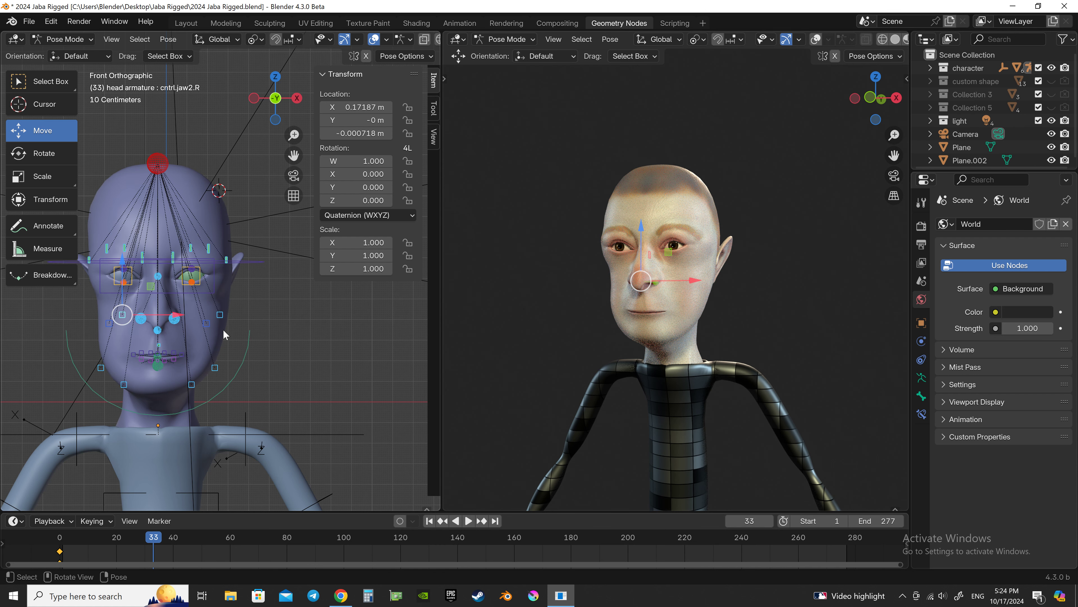
Raise both cntrl.jaw1.L and cntrl.jaw1.R controls, trying and cancelling a scale
left_click(214, 367)
left_click(101, 367, "shift")
mouse_move(103, 324)
left_mouse_down()
mouse_move(105, 269)
mouse_move(118, 328)
left_mouse_up()
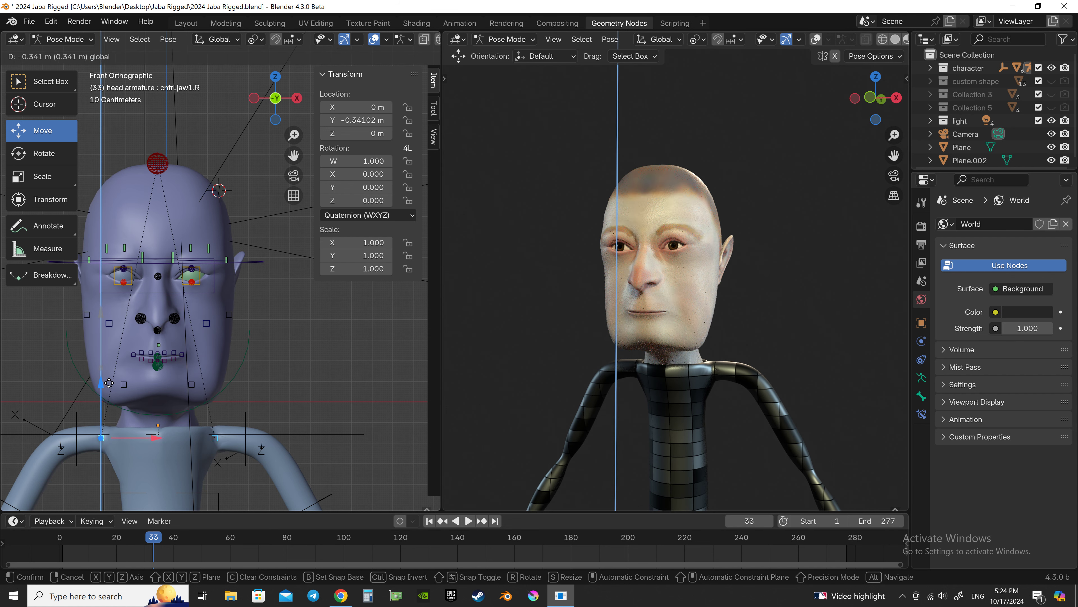
left_click_drag(118, 328, 130, 304)
key("s")
key("Escape")
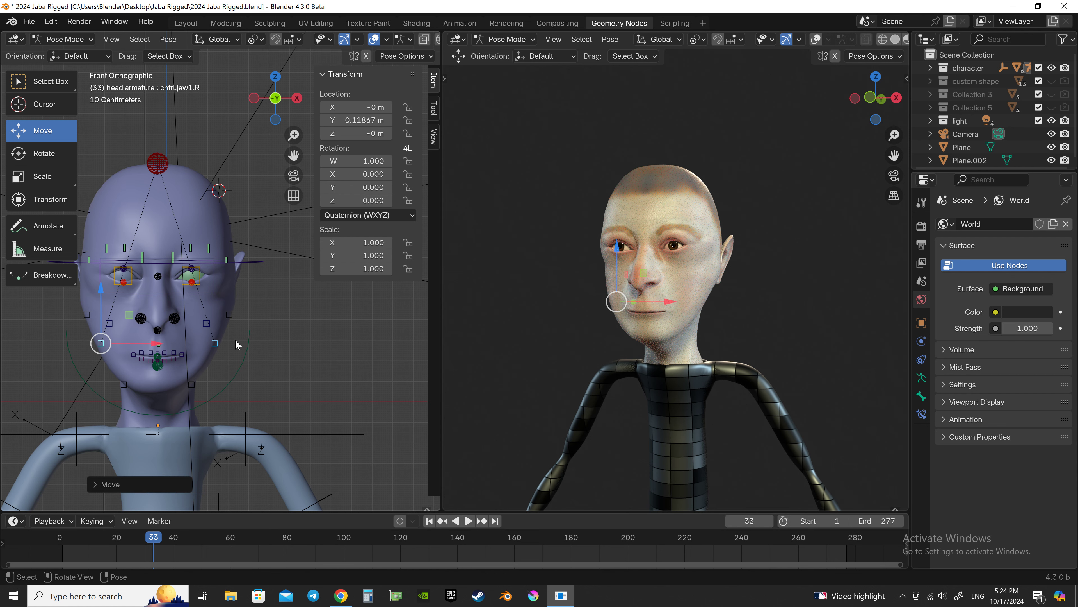
Raise the cntrl.jaw2.R control to a new position
left_click(226, 319)
left_click(85, 315)
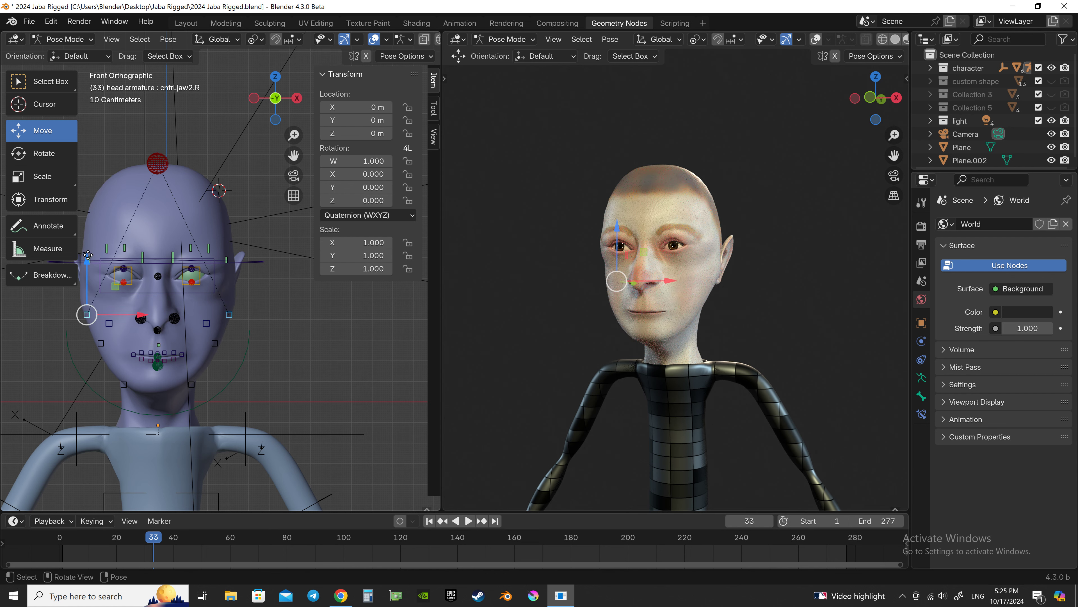
left_click_drag(88, 255, 100, 235)
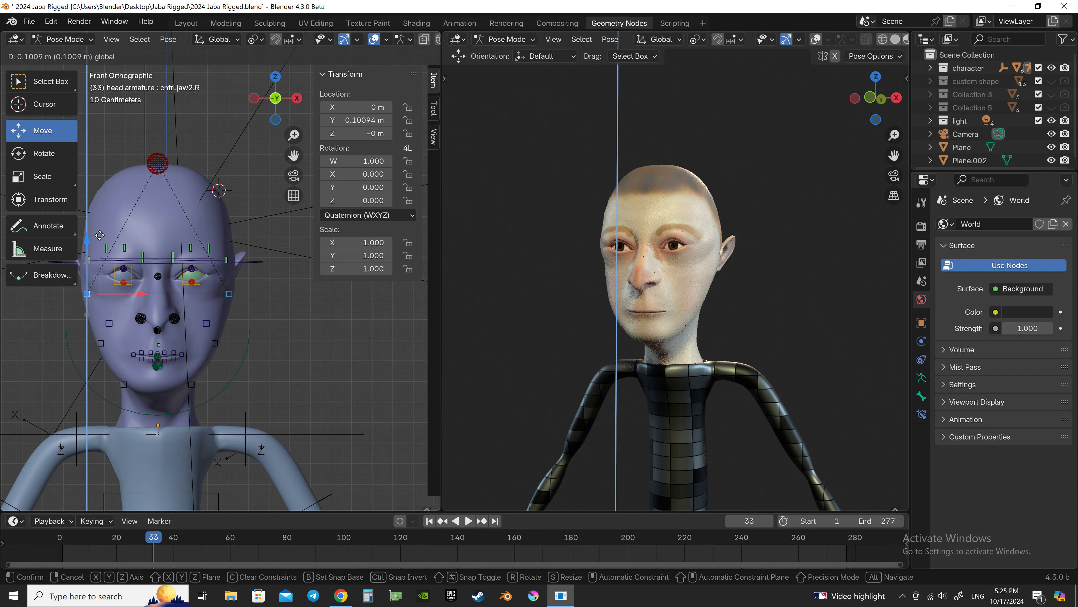
left_click(100, 236)
left_click(193, 398)
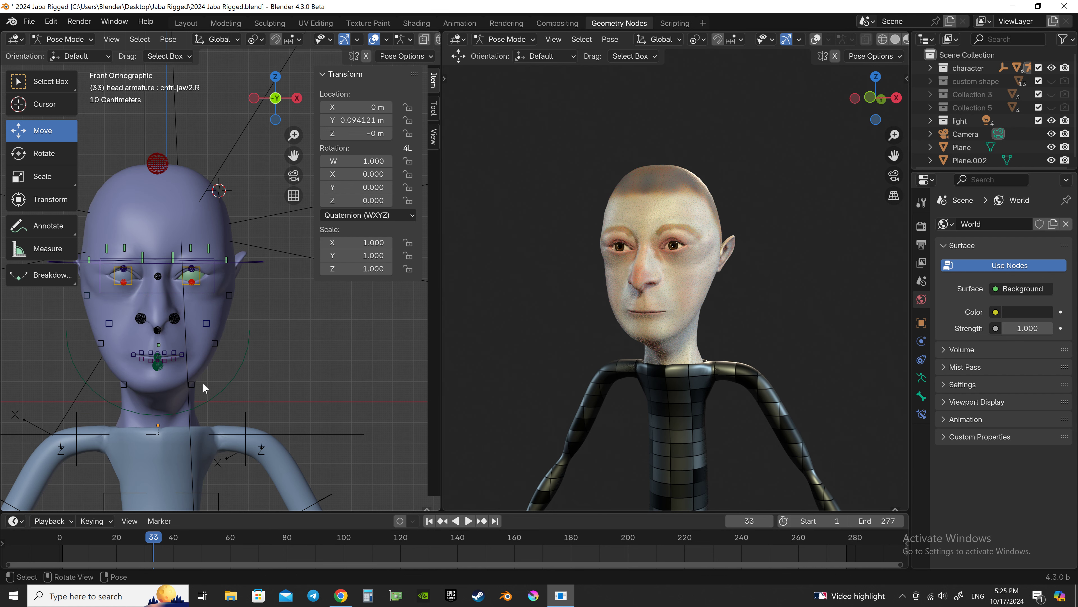
Raise cntrl.jaw.R, view the face in profile, and cancel a further move
left_click(192, 384)
left_click_drag(122, 388, 134, 293)
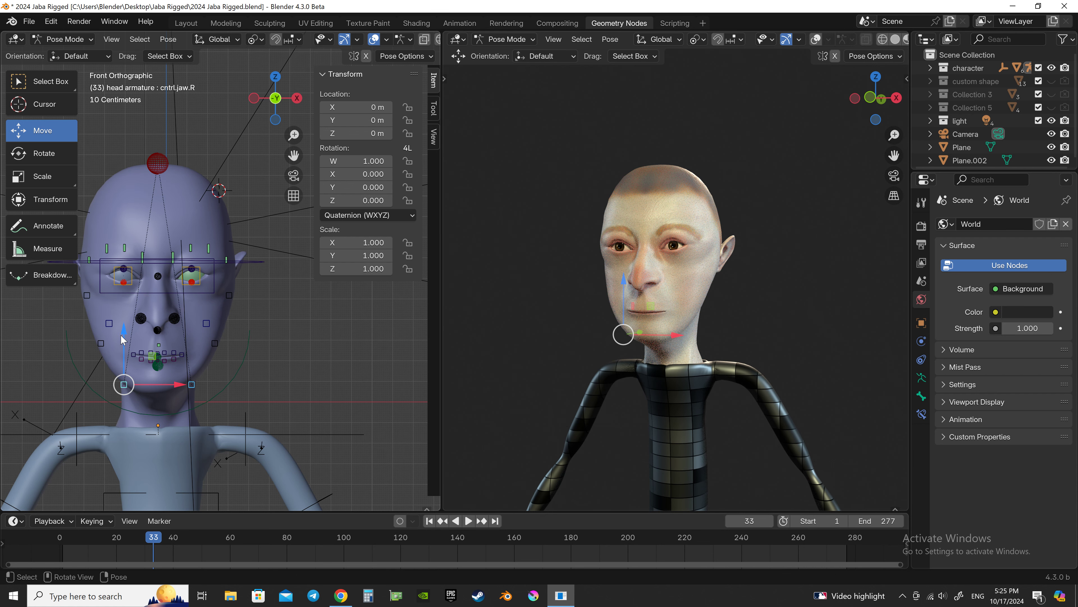
mouse_move(554, 440)
middle_mouse_down()
mouse_move(692, 366)
mouse_move(561, 373)
middle_mouse_up()
key("g")
right_click(699, 363)
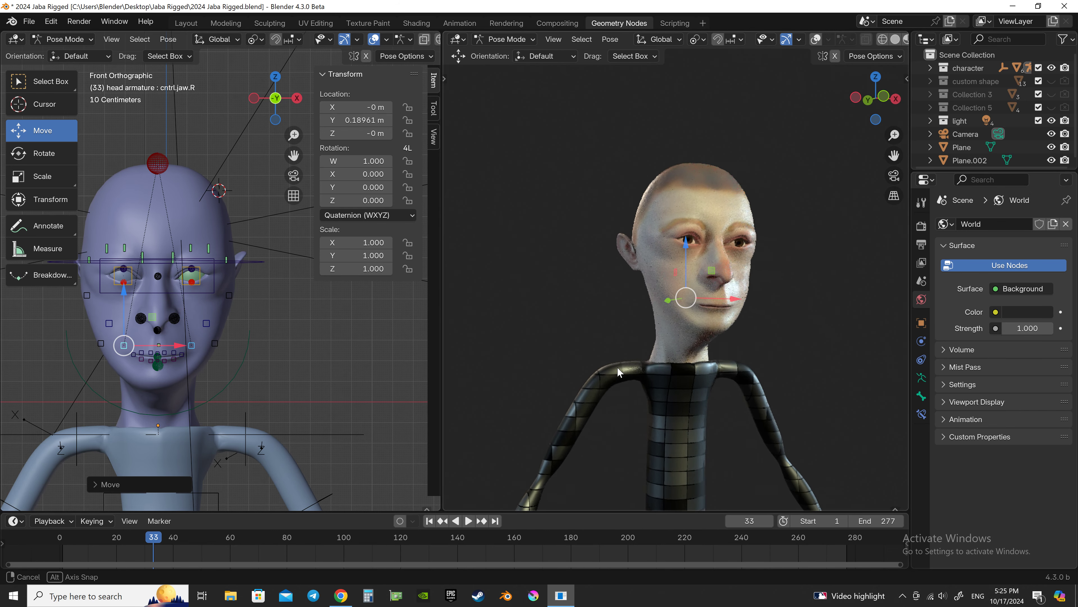
left_click(571, 402)
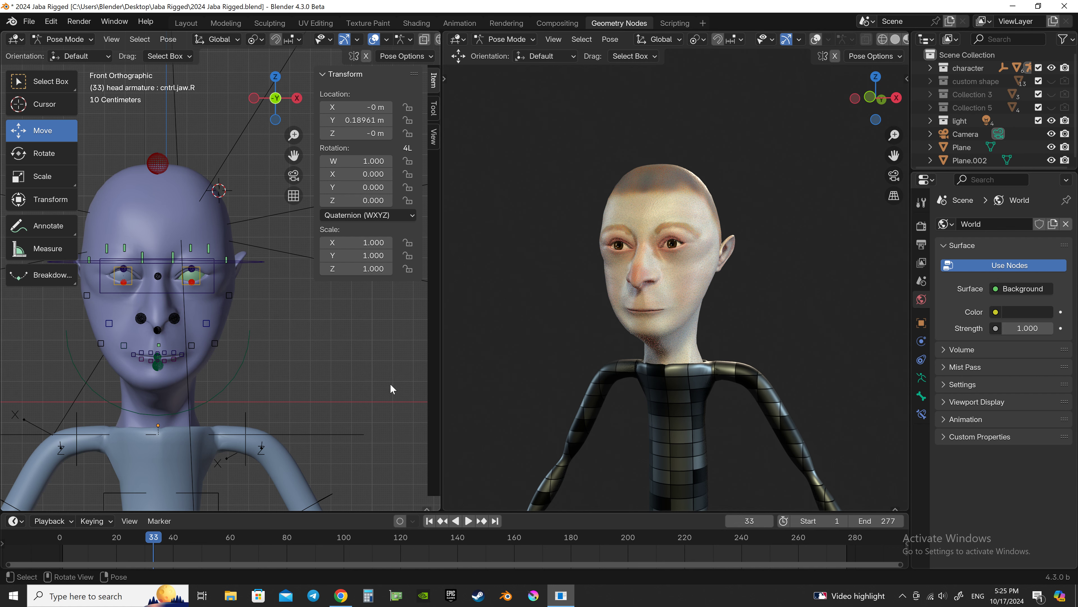
middle_click_drag(245, 324, 260, 333, "shift")
Clear all head bone locations with Alt+G, deselect, and zoom out to the whole rig
key("a")
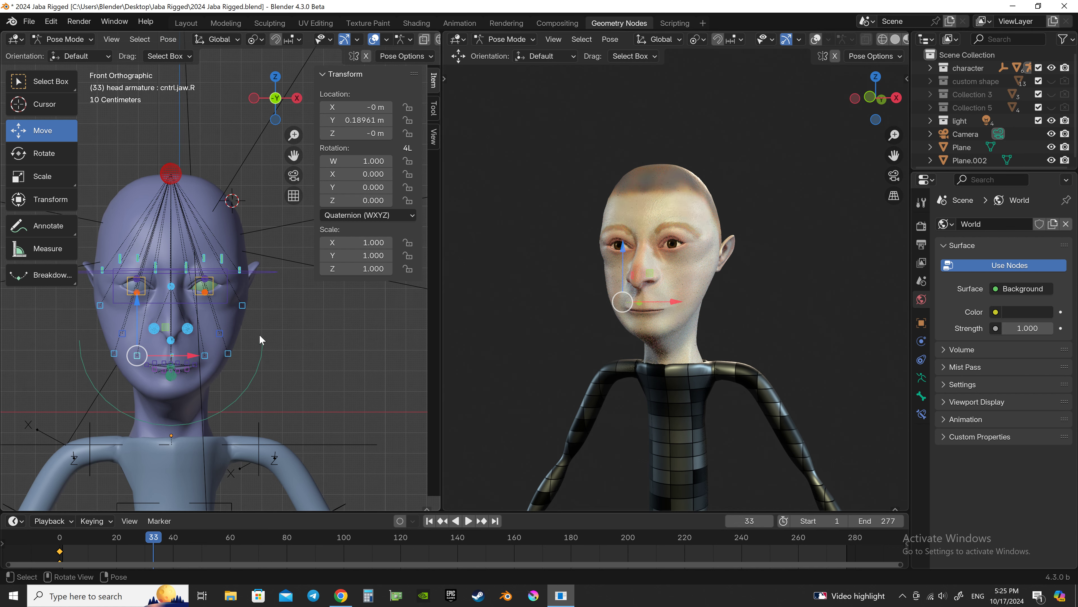
key("alt+g")
key("alt+a")
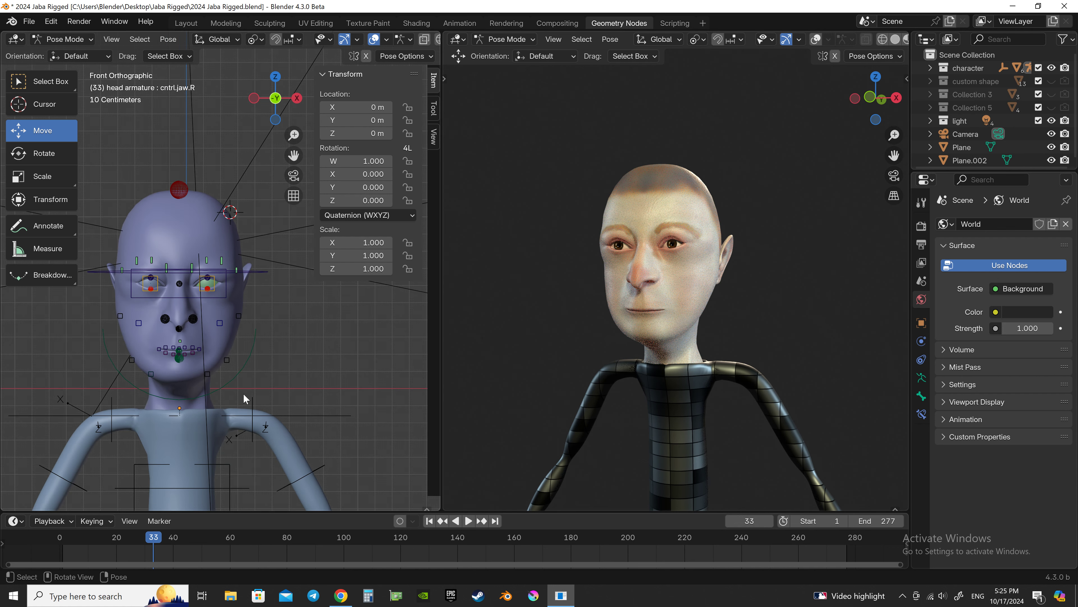
middle_click_drag(239, 393, 283, 314, "shift")
scroll(256, 319, "down", 1)
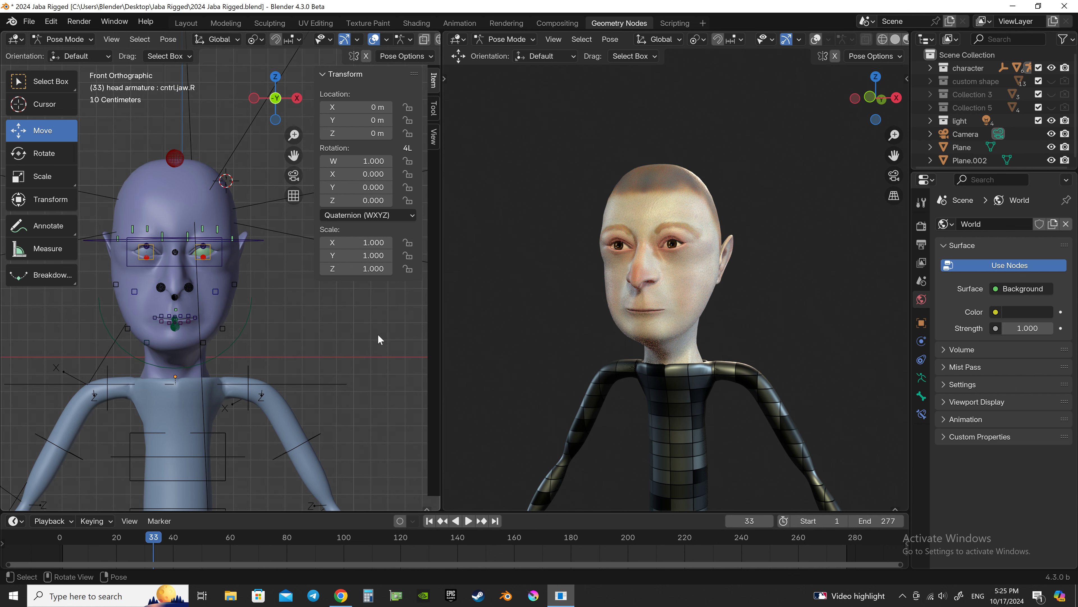
scroll(277, 349, "down", 2)
mouse_move(277, 349)
middle_mouse_down("shift")
mouse_move(275, 316)
mouse_move(272, 333)
middle_mouse_up("shift")
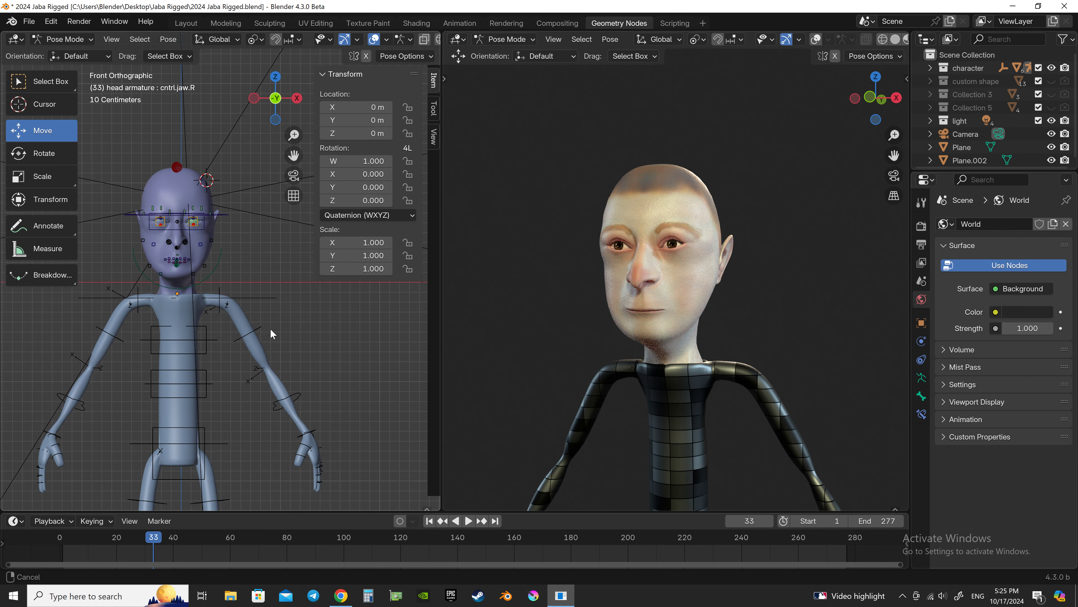
Switch to Object Mode and try rotating the head armature, cancelling it
key("ctrl+Tab")
left_click(209, 331)
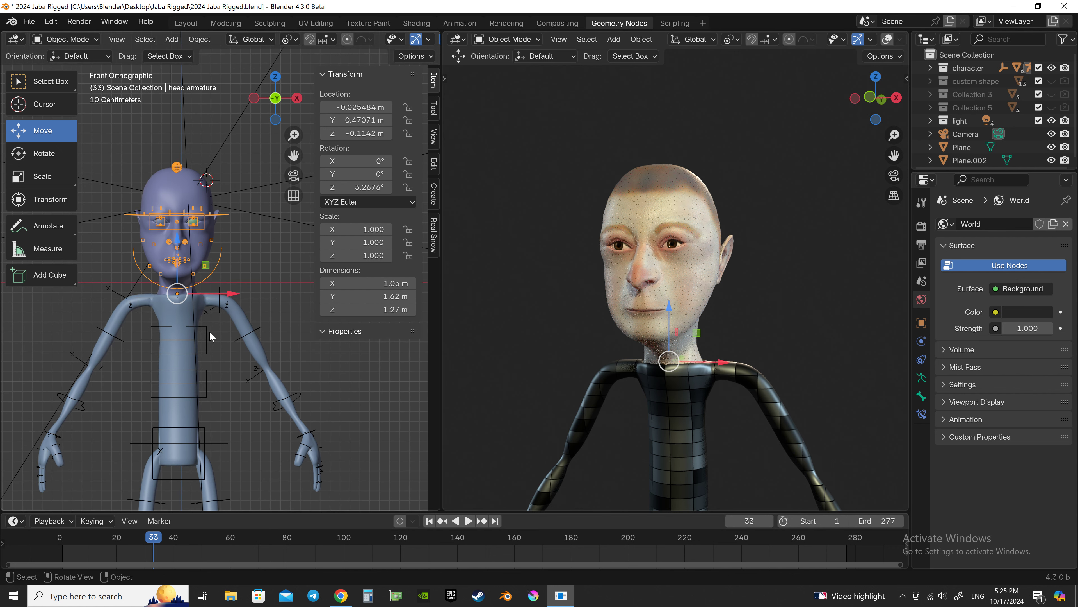
scroll(235, 331, "down", 2)
scroll(260, 340, "down", 1)
key("r")
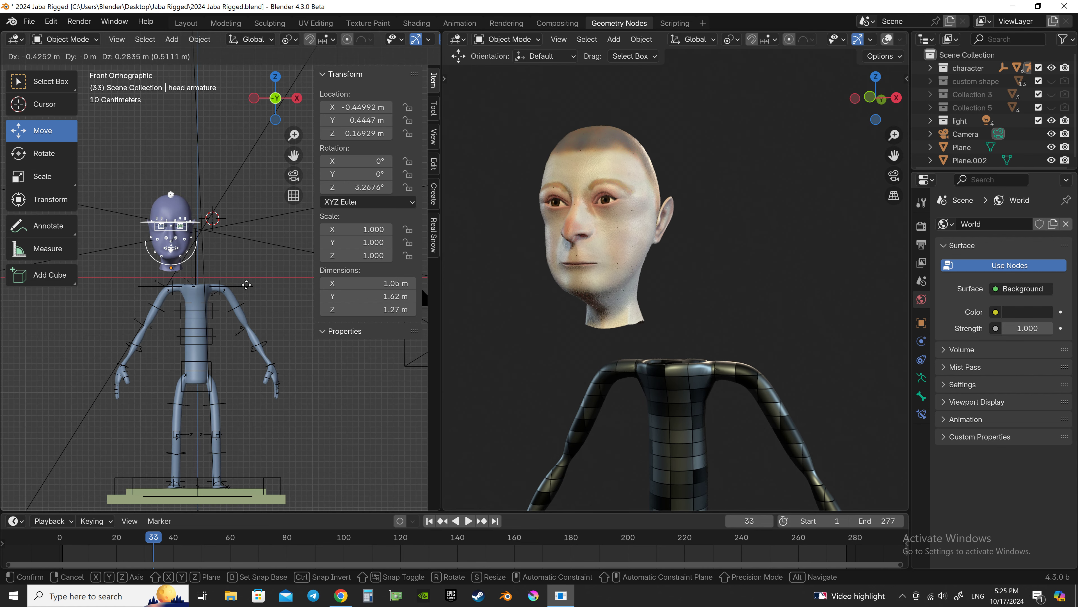
key("Escape")
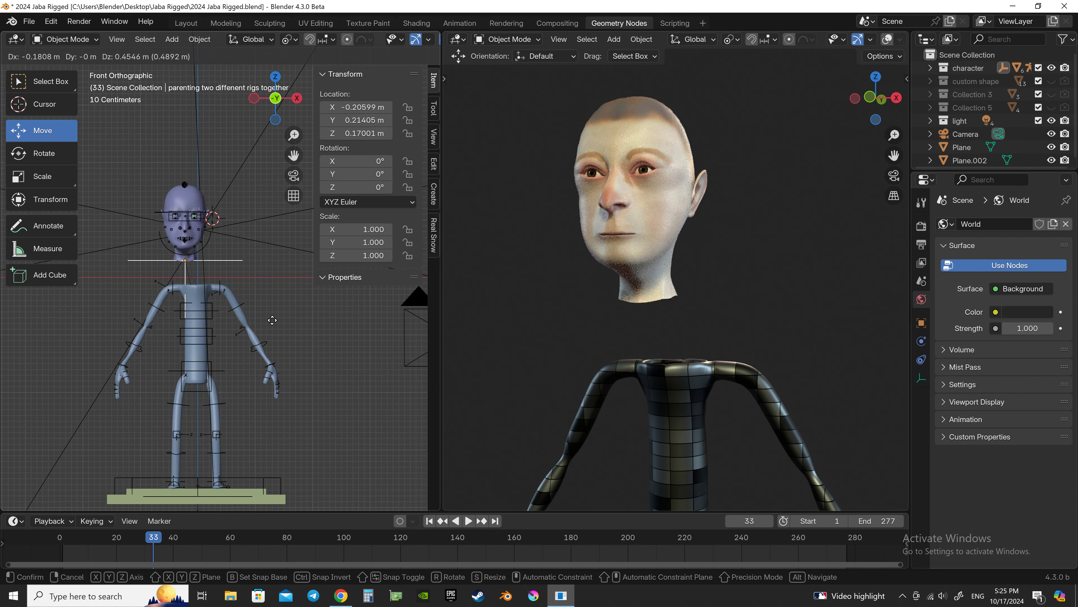
Select the body armature, cancel a test move, and enter Pose Mode
right_click(269, 304)
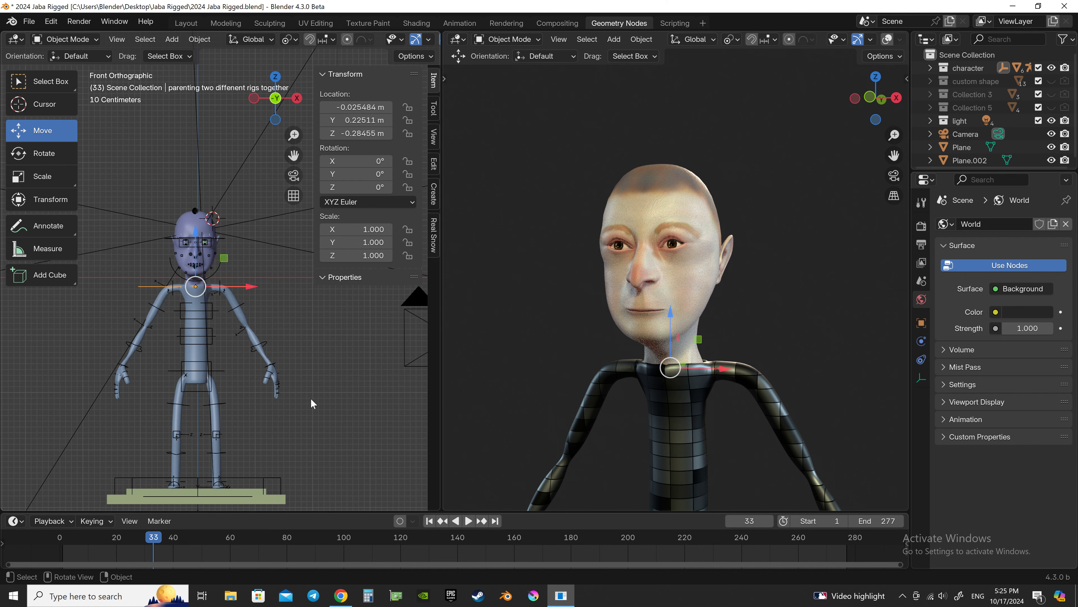
middle_click_drag(255, 323, 248, 390)
left_click(262, 410)
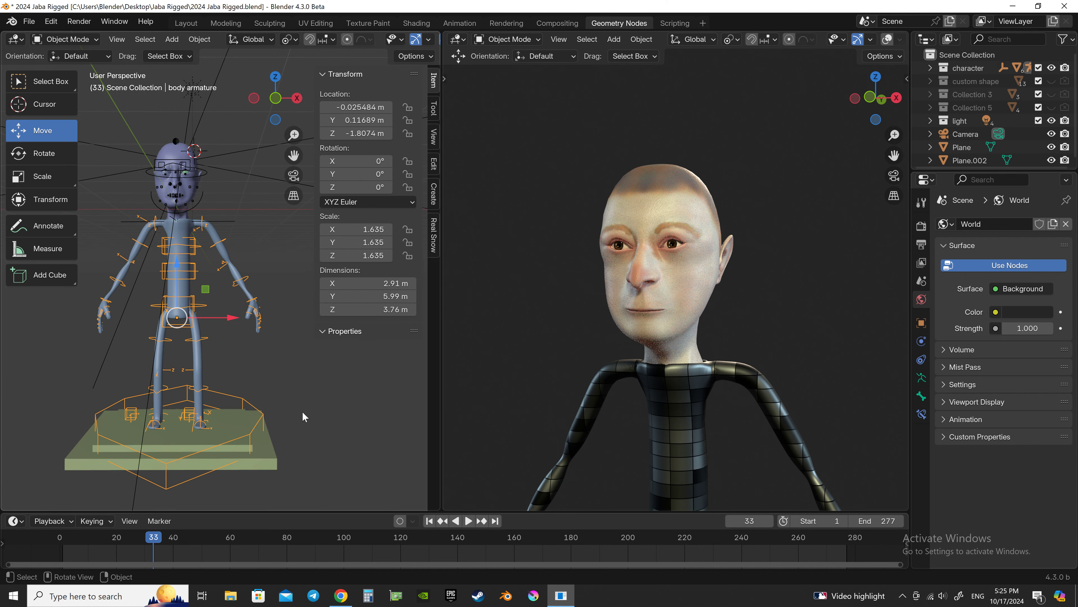
key("g")
right_click(290, 369)
scroll(623, 363, "down", 5)
key("ctrl+Tab")
Stretch the torso by raising cntrl.chest twice, undoing each stretch
scroll(644, 373, "up", 2)
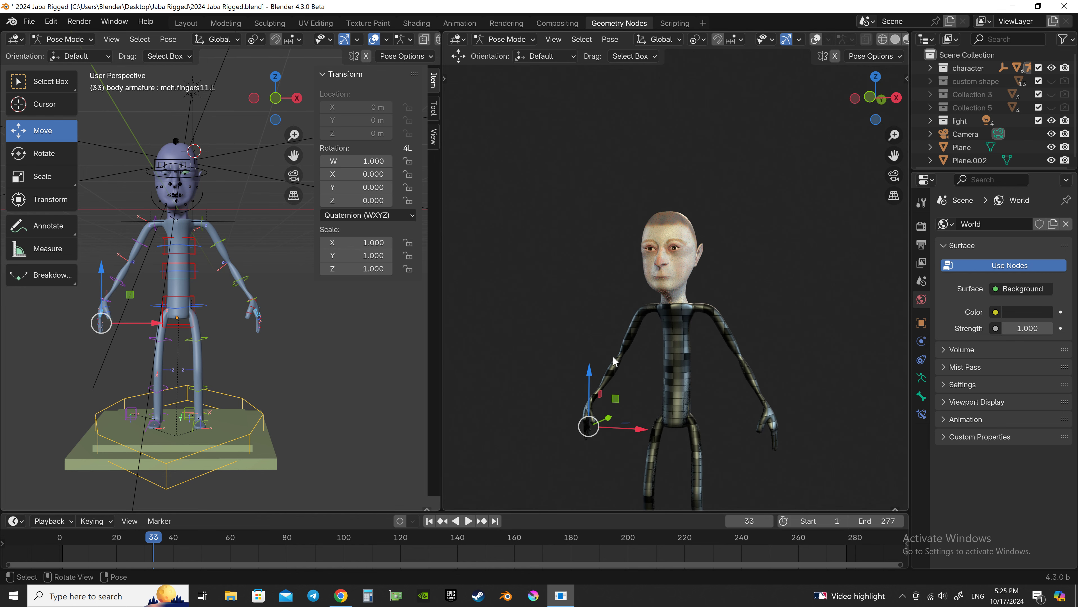
mouse_move(227, 305)
middle_mouse_down("ctrl")
mouse_move(277, 274)
mouse_move(232, 352)
mouse_move(254, 297)
middle_mouse_up("ctrl")
key("n")
left_click(668, 314)
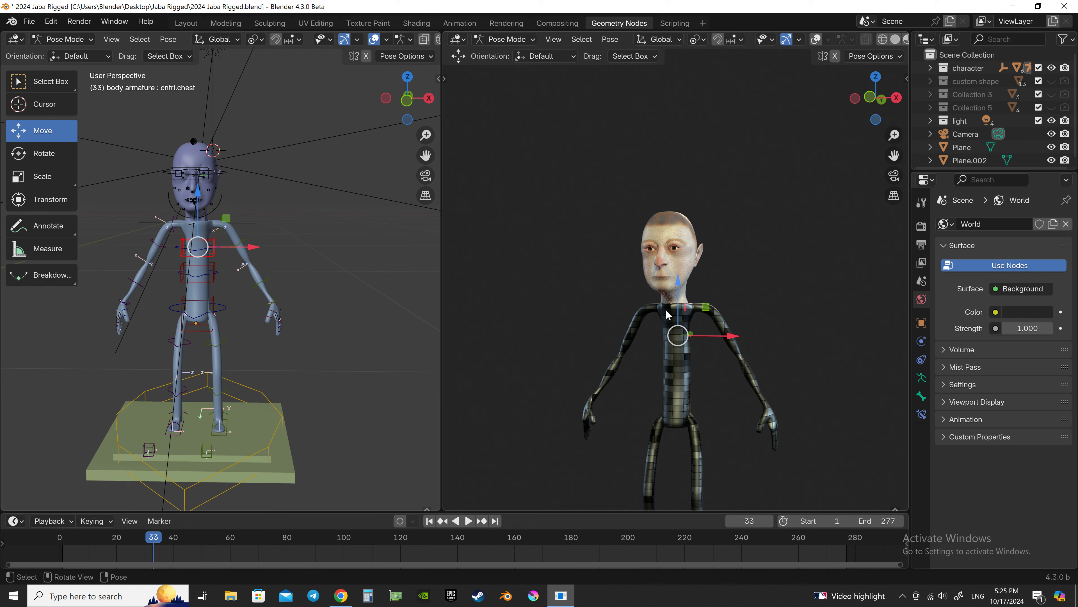
key("g")
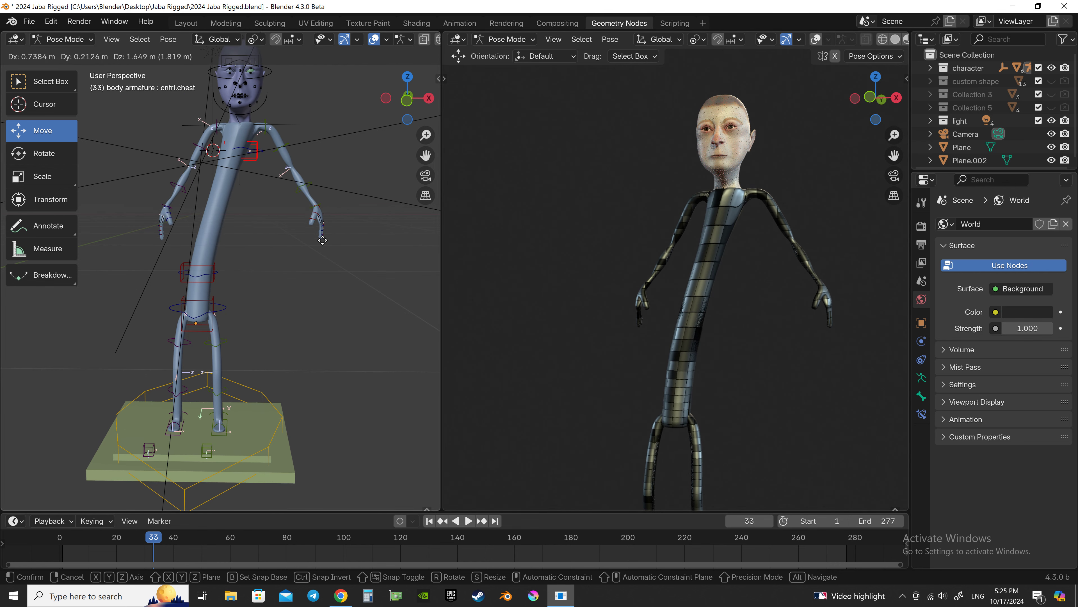
left_click(731, 293)
key("ctrl+z")
key("g")
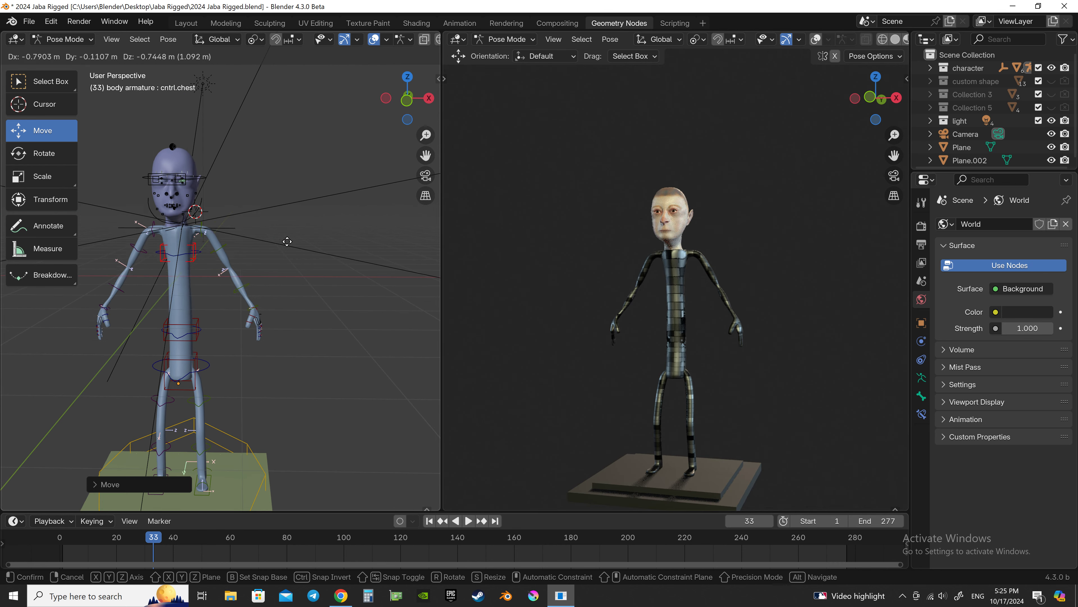
left_click(323, 246)
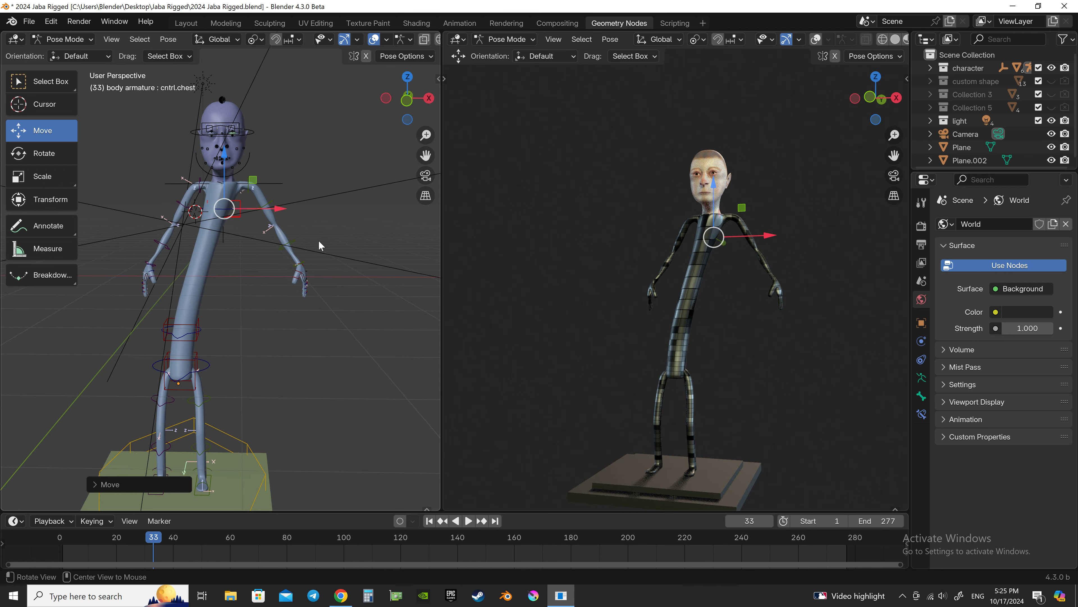
key("ctrl+z")
Raise cntrl.spine2, then bend the torso by rotating the chest and spine controls
key("g")
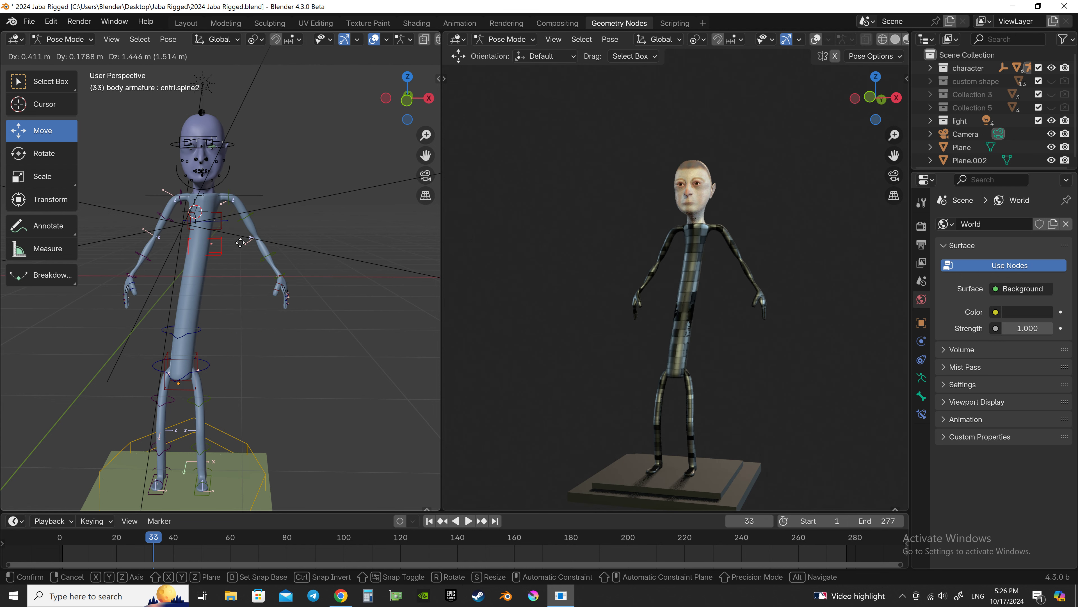
left_click(208, 226)
key("r")
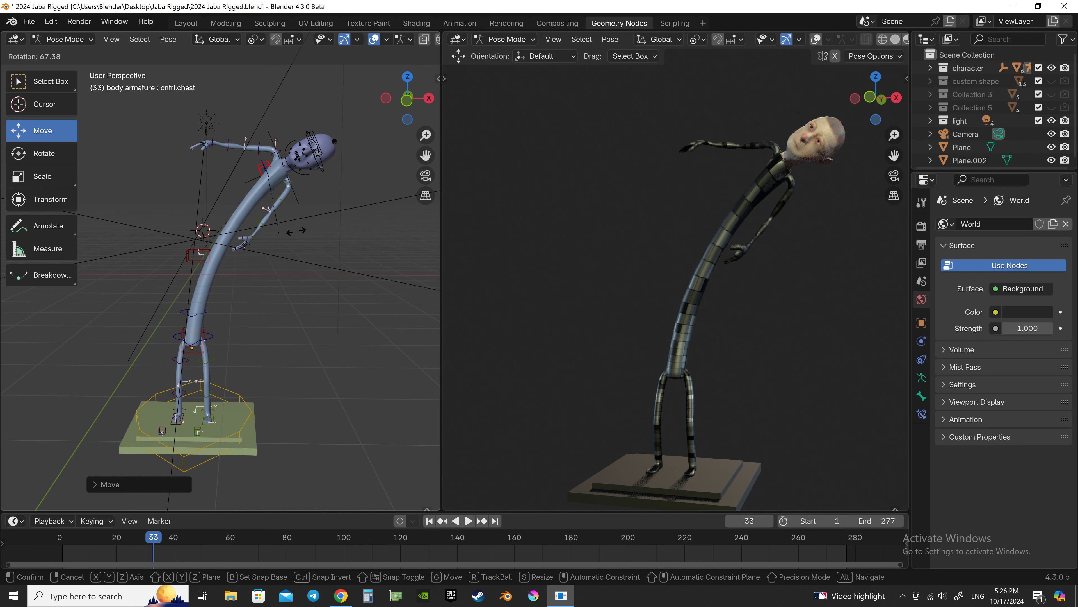
left_click(252, 215)
scroll(252, 218, "up", 1, "shift")
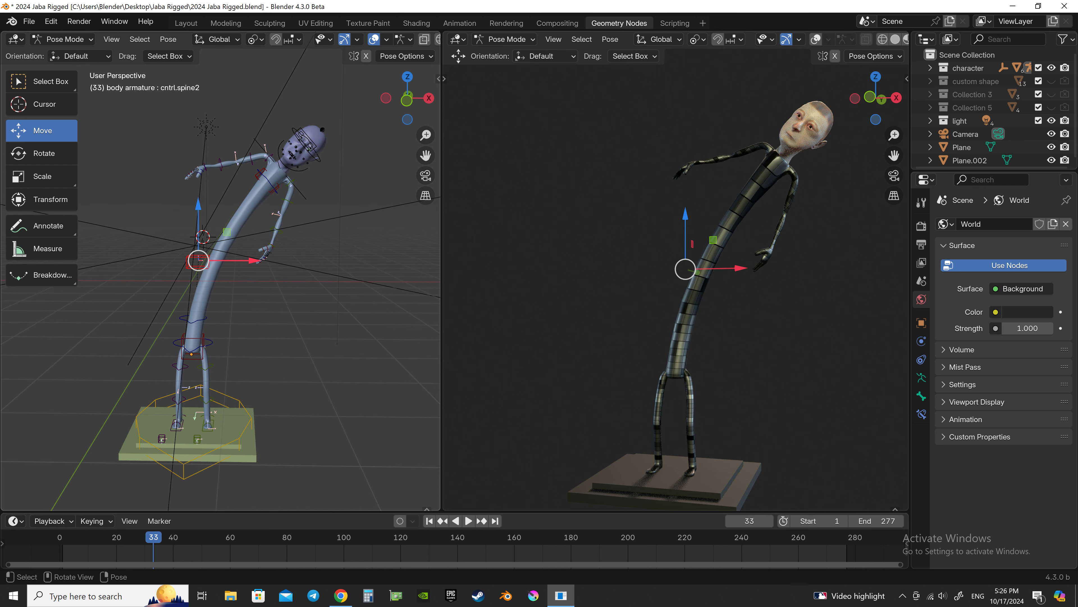
key("r")
left_click(286, 301)
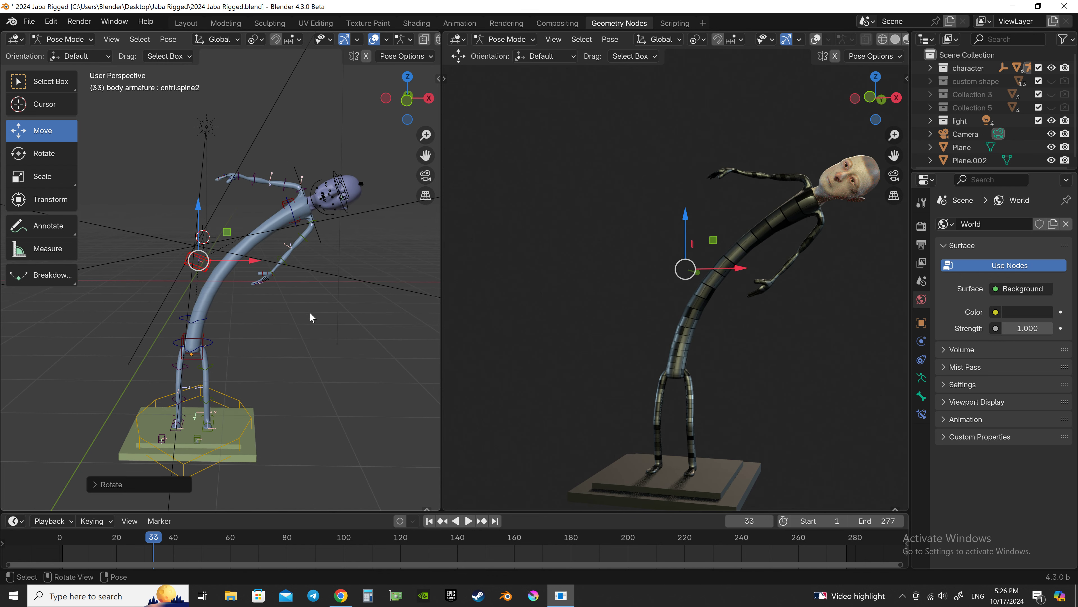
Select all body bones and clear their rotations with Alt+R
middle_click_drag(607, 303, 588, 265)
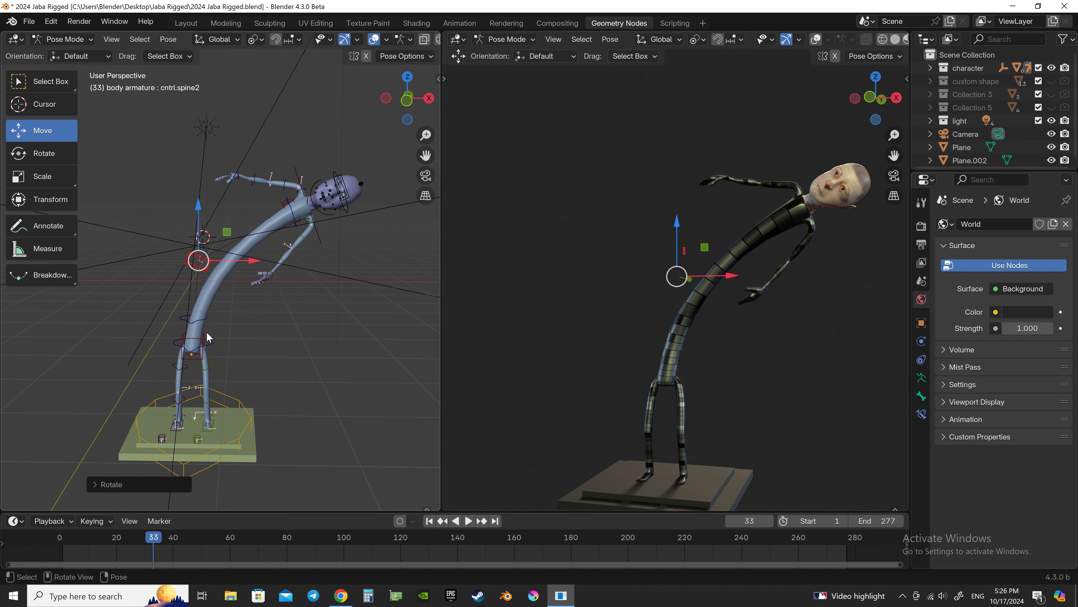
left_click(265, 308)
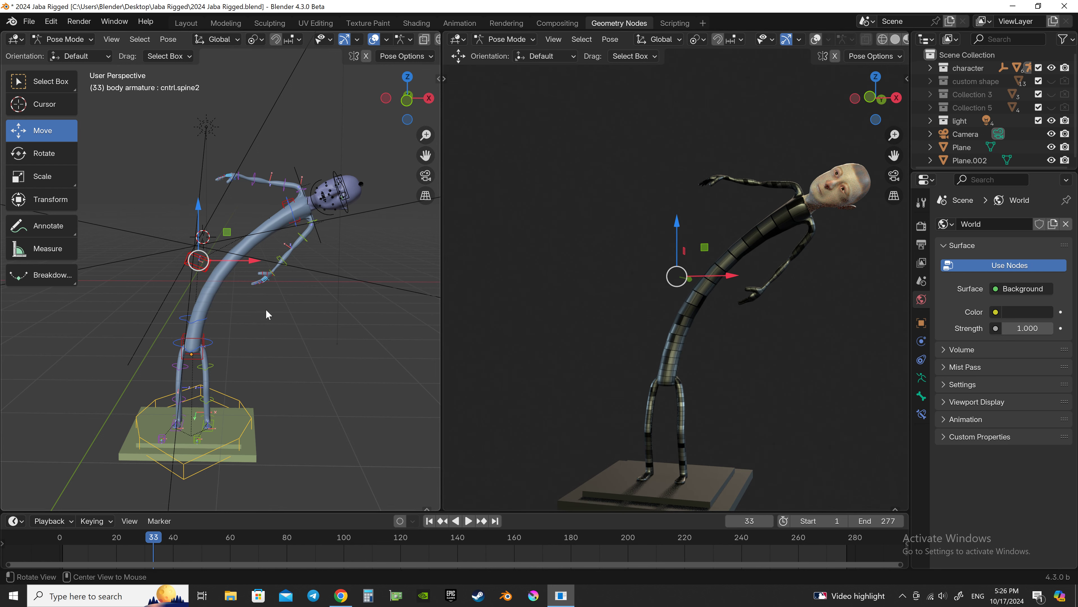
key("alt+r")
scroll(265, 308, "up", 4)
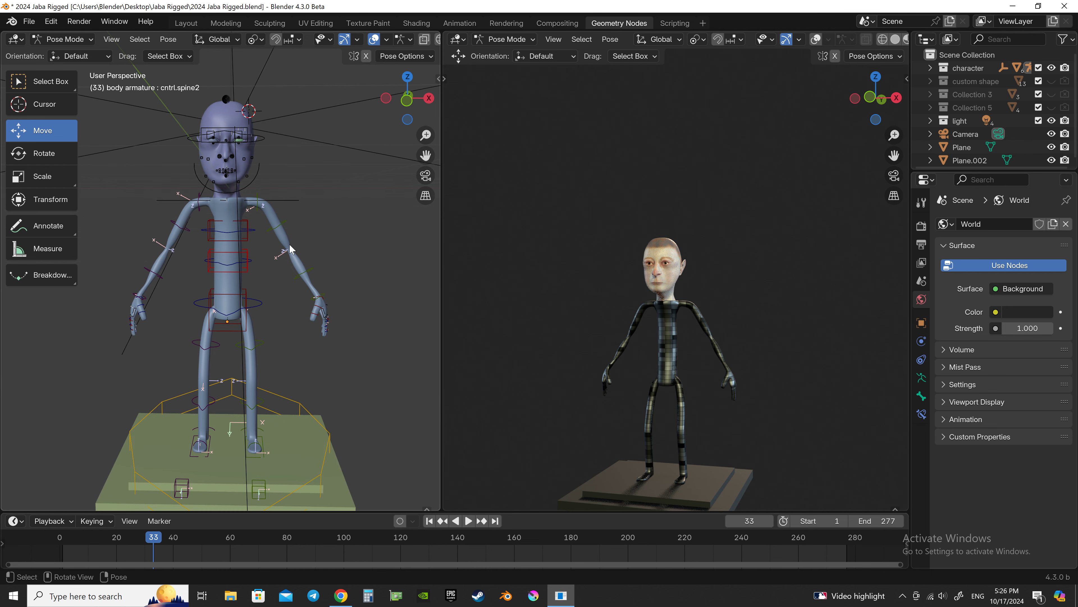
key("g")
key("z")
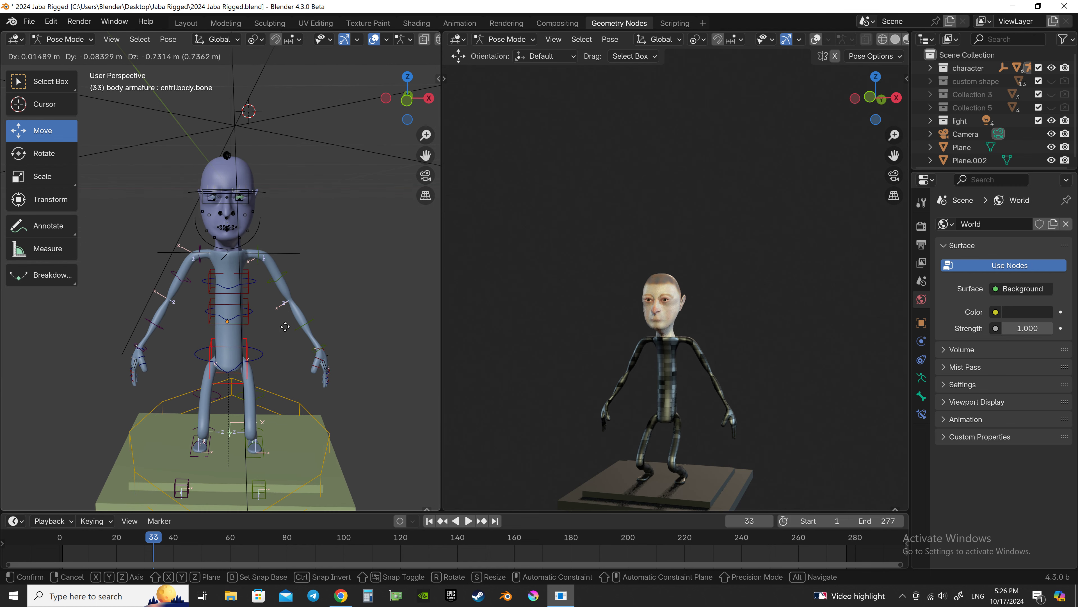
middle_click_drag(619, 335, 611, 327)
key("g")
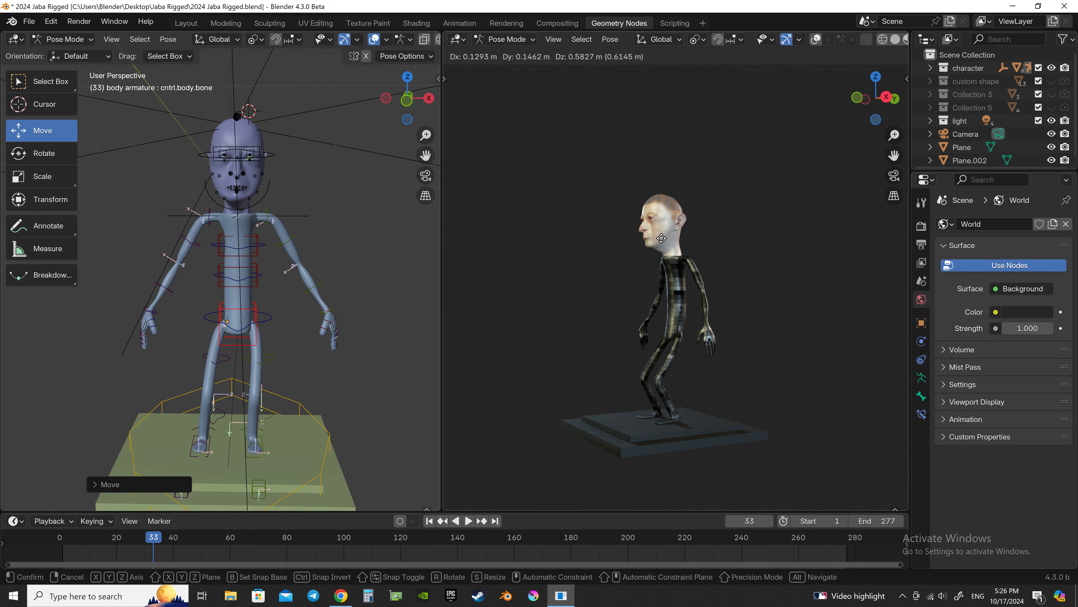
left_click(663, 250)
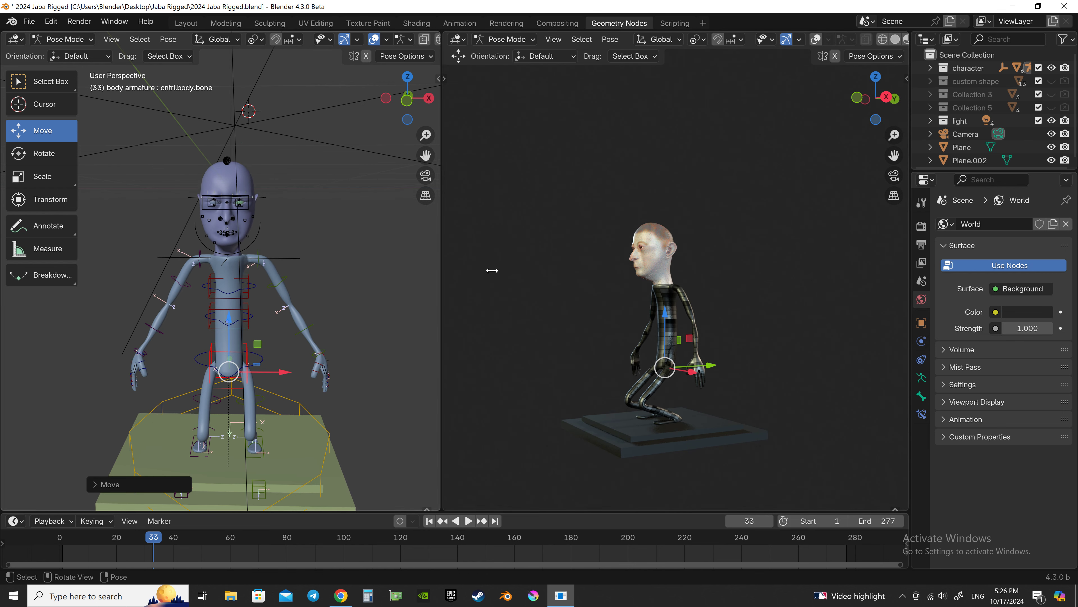
key("ctrl+z")
middle_click_drag(343, 281, 308, 275)
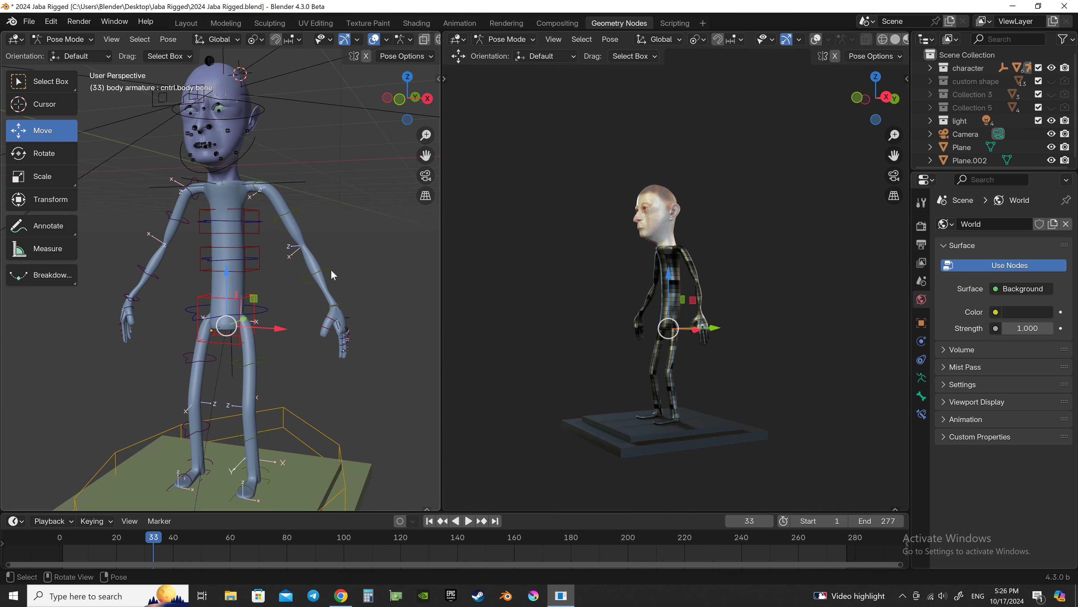
scroll(382, 268, "down", 3, "shift")
mouse_move(580, 332)
middle_mouse_down()
mouse_move(686, 247)
mouse_move(682, 340)
middle_mouse_up()
left_click_drag(659, 266, 692, 374)
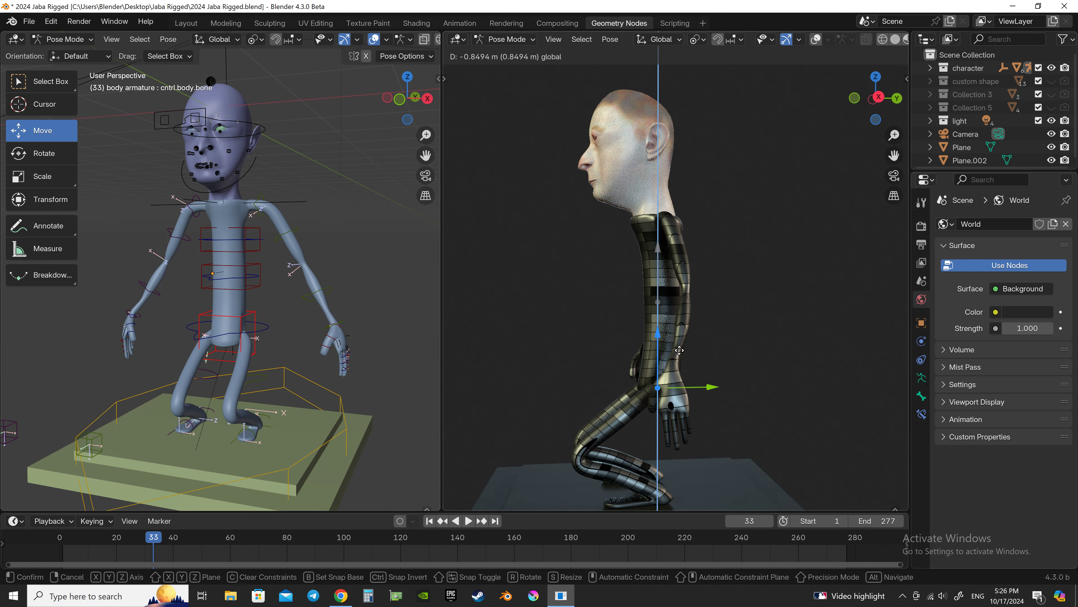
left_click_drag(693, 374, 693, 374)
mouse_move(692, 375)
middle_mouse_down()
mouse_move(741, 388)
mouse_move(626, 388)
mouse_move(661, 317)
middle_mouse_up()
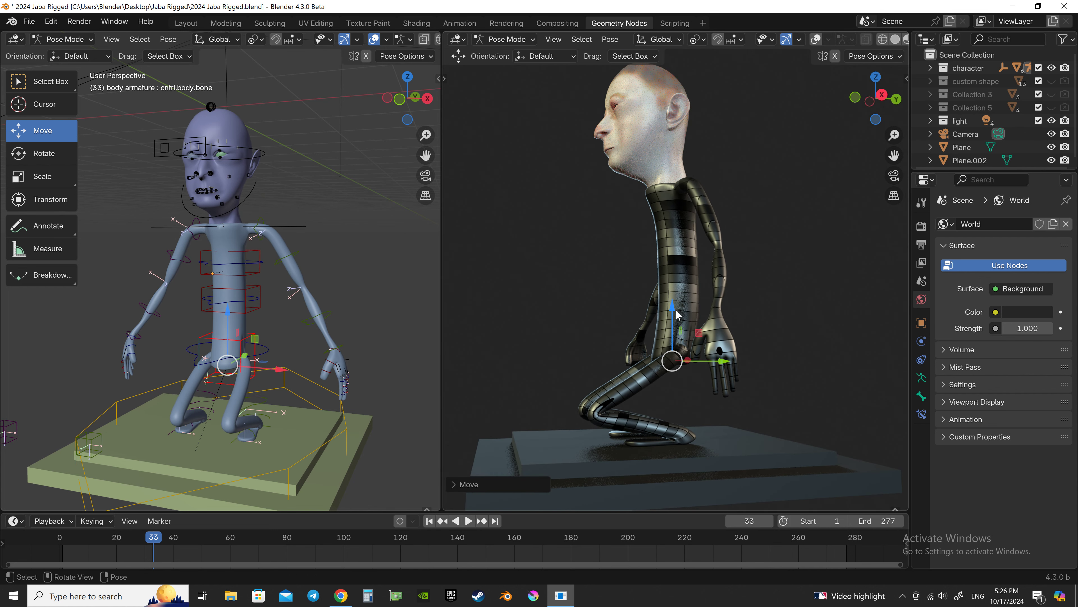
left_click_drag(676, 314, 675, 336)
key("ctrl+z")
middle_click_drag(678, 336, 721, 337)
scroll(273, 278, "up", 2)
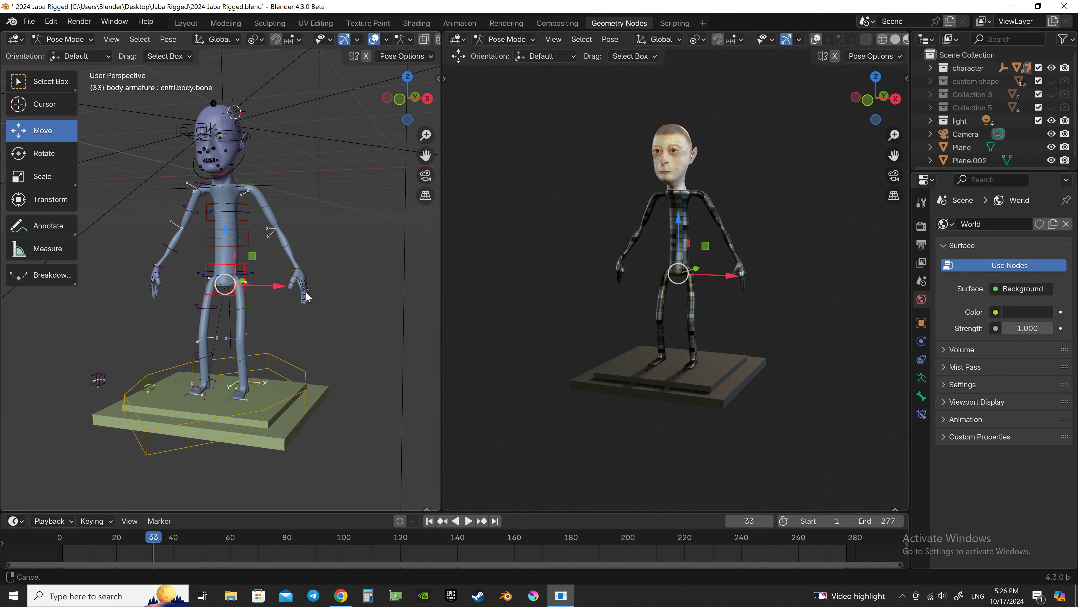
scroll(272, 259, "up", 1)
scroll(274, 230, "up", 1)
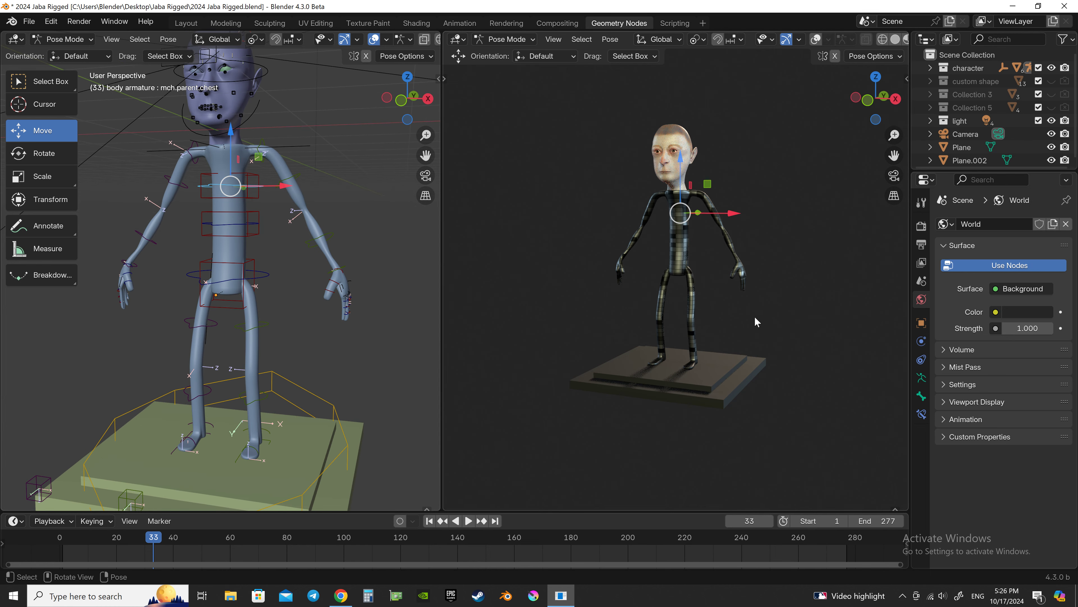
middle_click_drag(755, 316, 668, 315)
key("r")
key("x")
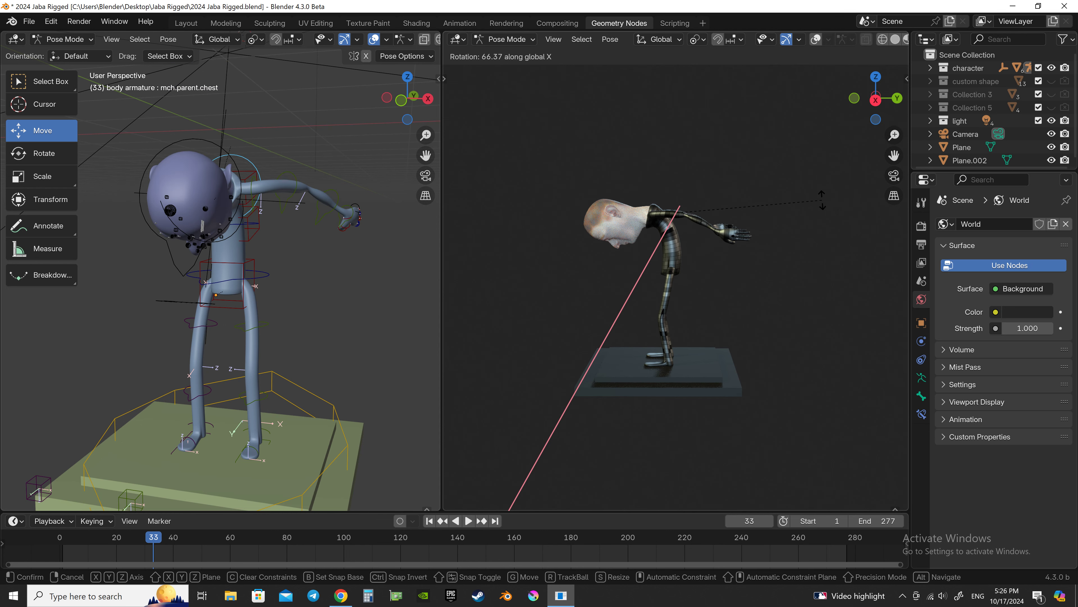
right_click(822, 232)
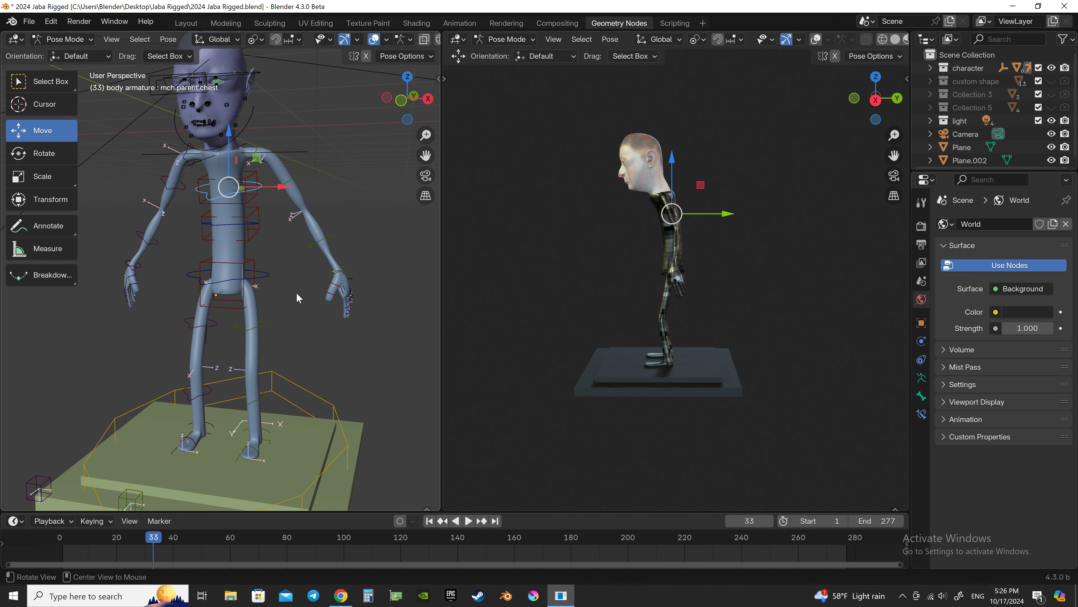
key("r")
left_click(331, 290)
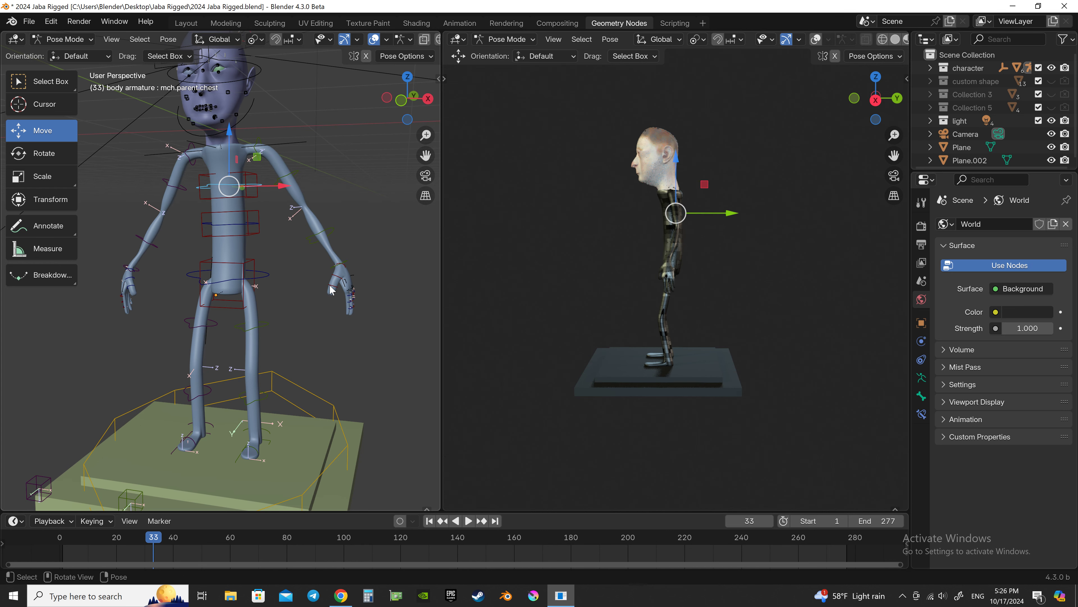
key("r")
key("z")
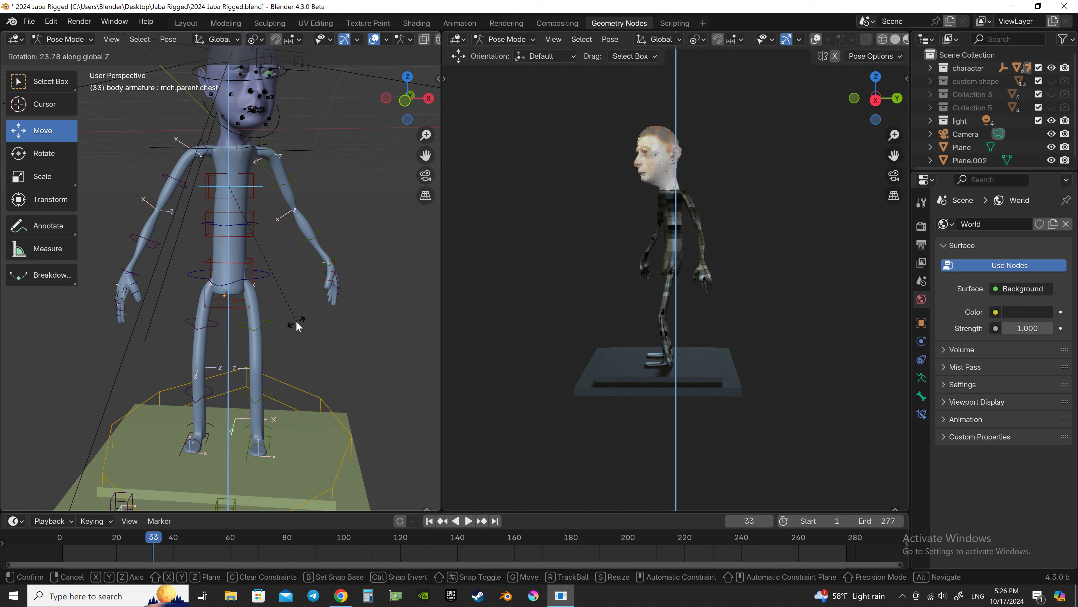
right_click(623, 269)
middle_click_drag(623, 262, 729, 267)
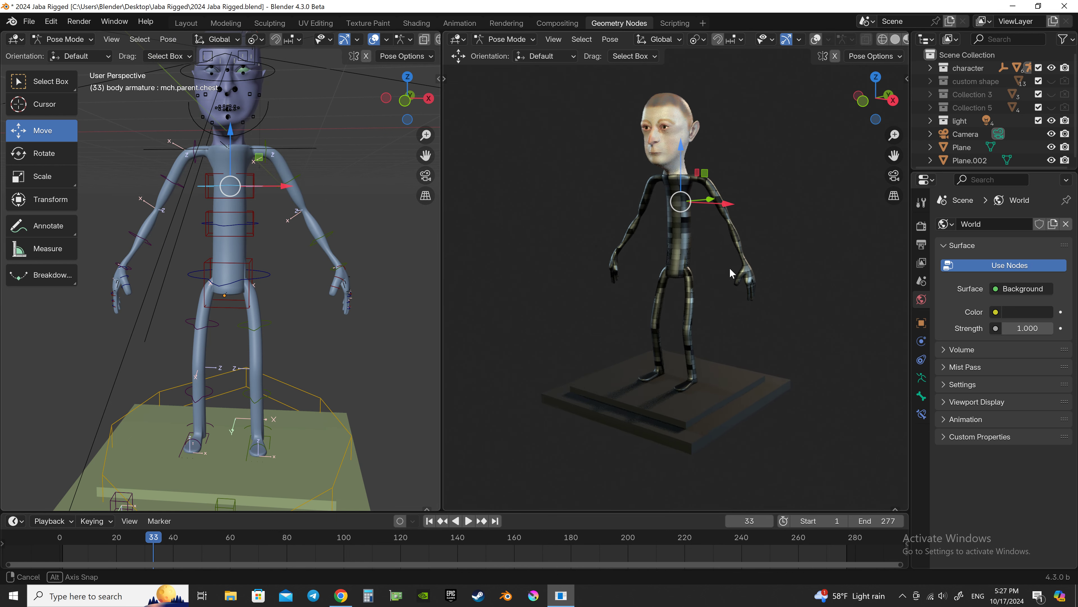
middle_click_drag(338, 221, 314, 237, "shift")
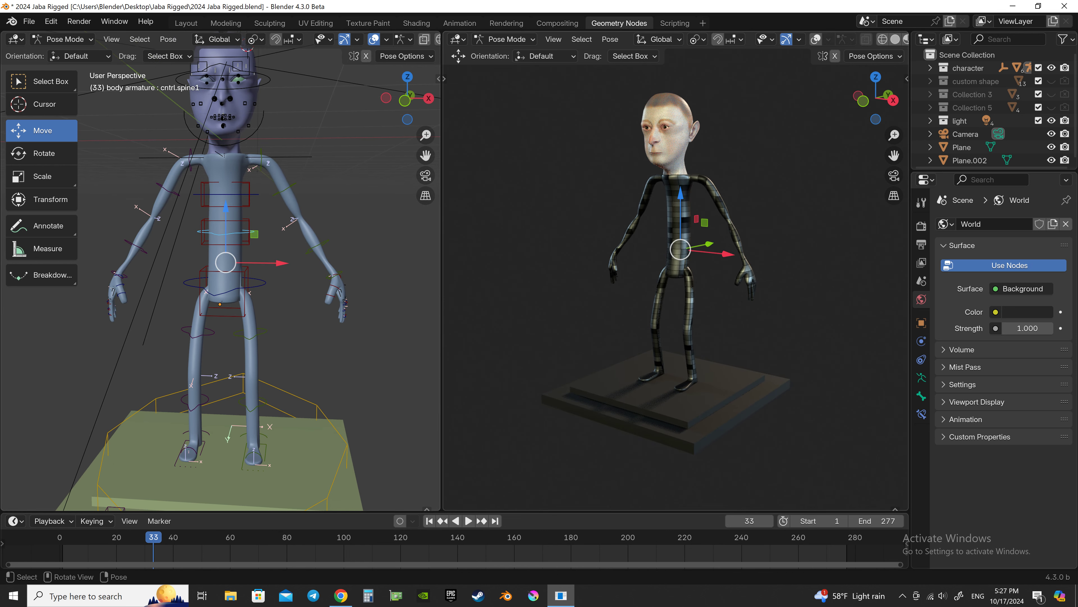
key("r")
key("x")
right_click(758, 311)
middle_click_drag(758, 311, 749, 334)
key("r")
key("x")
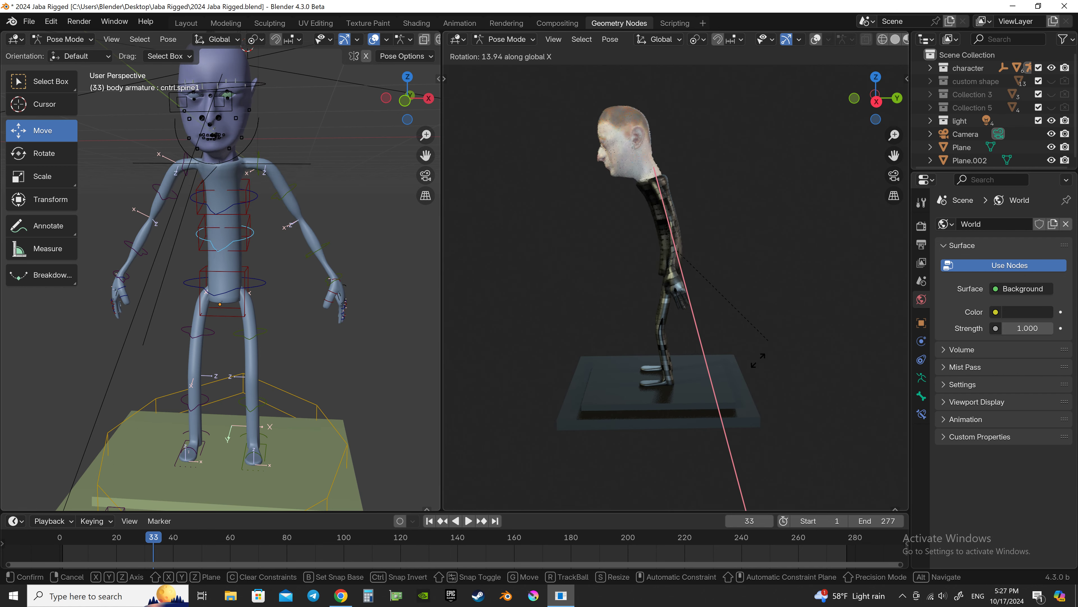
right_click(723, 358)
middle_click_drag(723, 358, 781, 327)
key("r")
key("y")
right_click(784, 322)
key("r")
key("z")
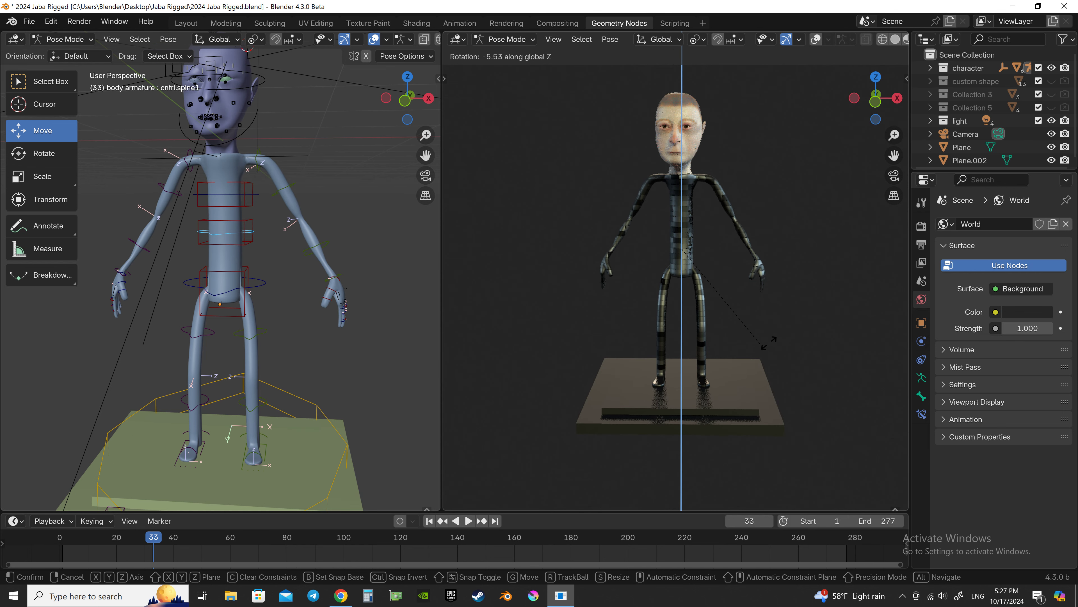
right_click(770, 342)
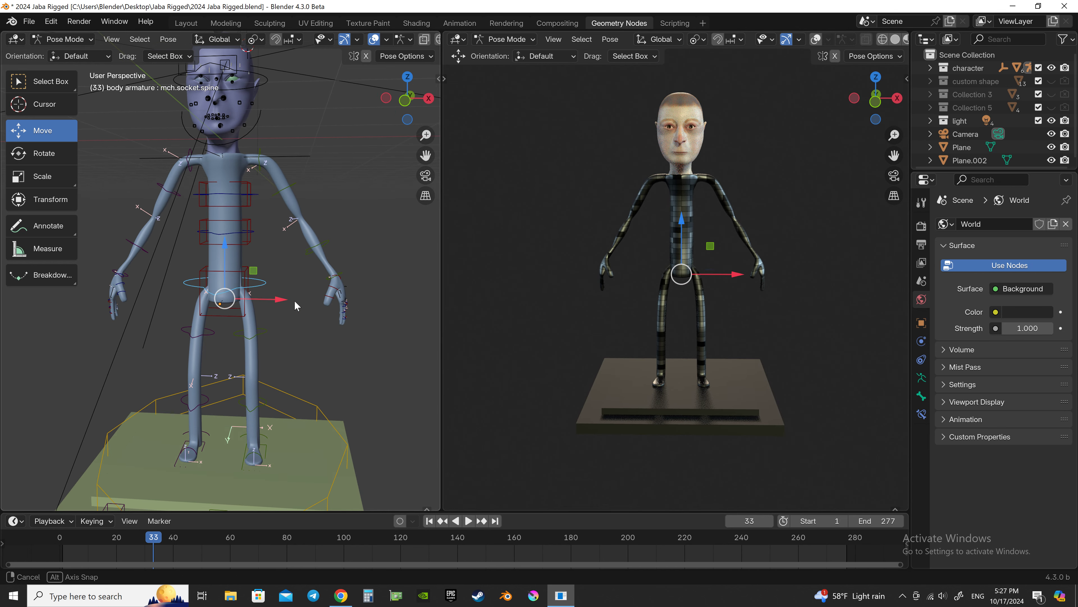
middle_click_drag(296, 306, 298, 302)
key("g")
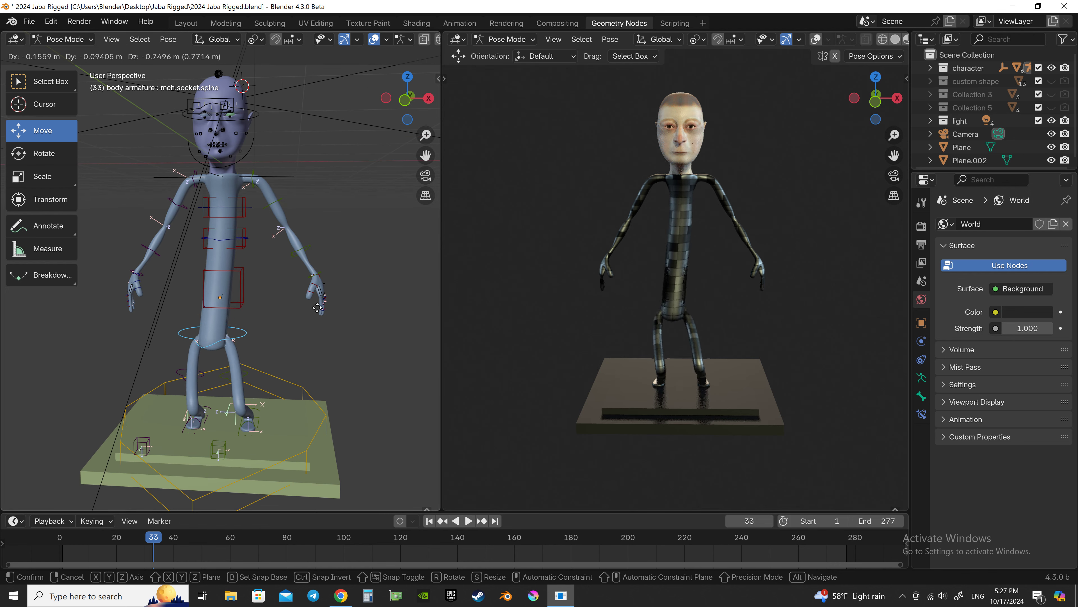
right_click(312, 295)
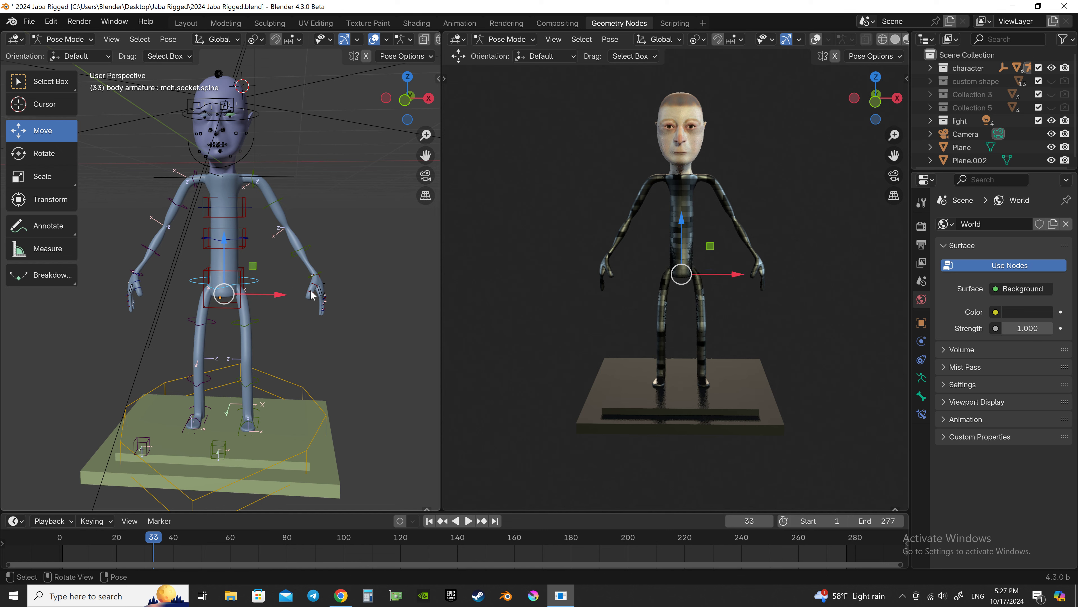
key("r")
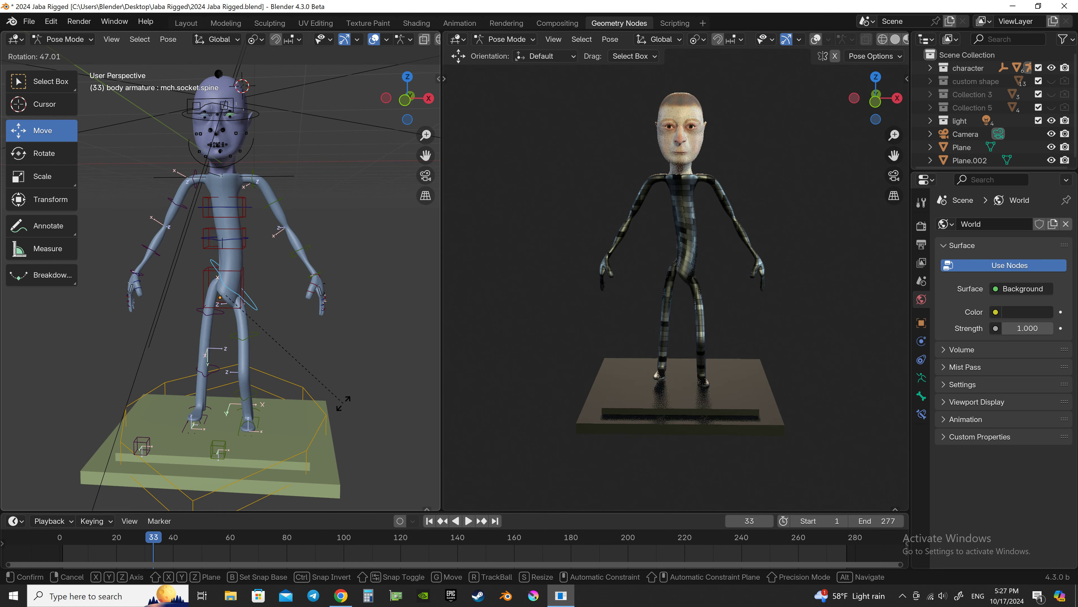
right_click(349, 378)
middle_click_drag(694, 352, 408, 360)
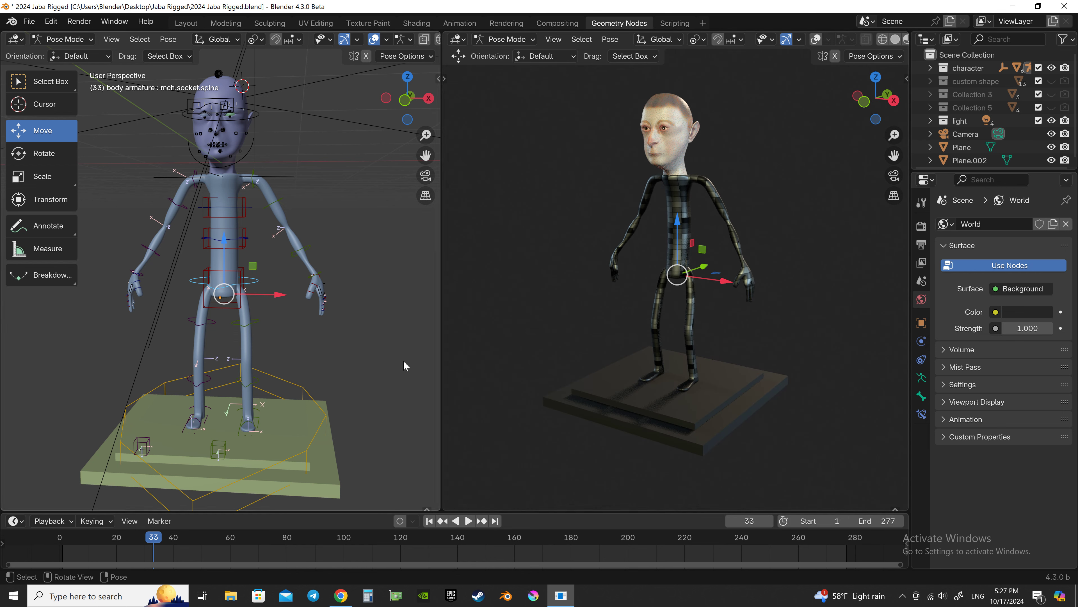
key("y")
key("z")
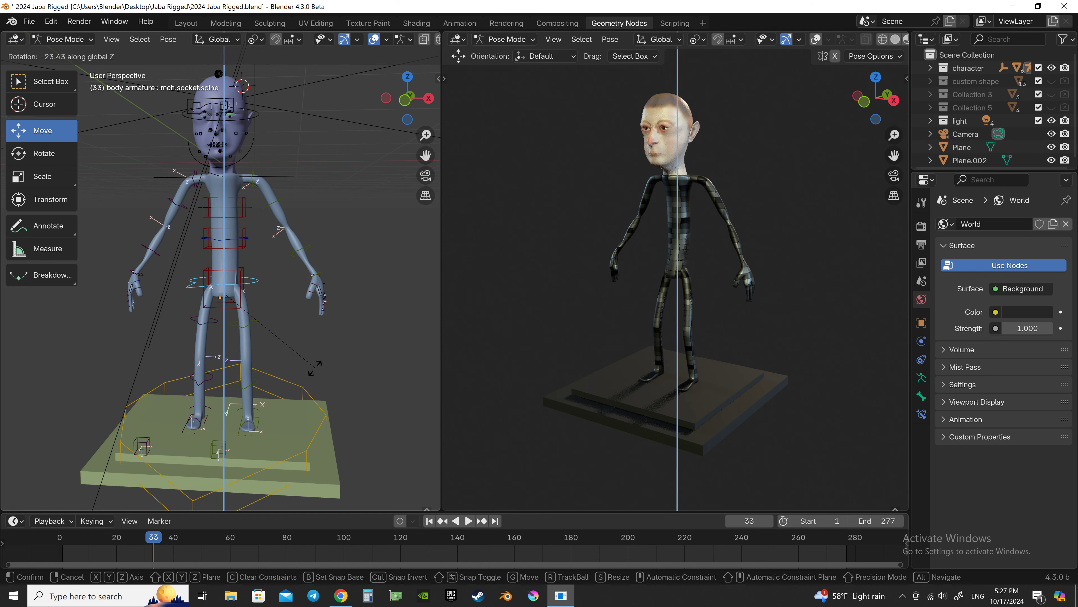
right_click(336, 343)
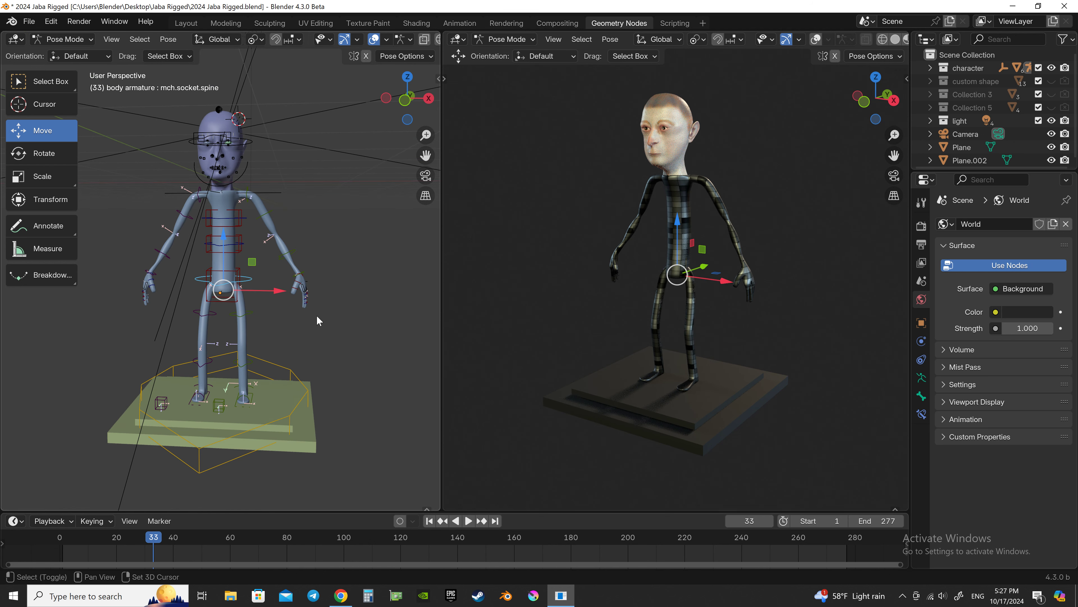
middle_click_drag(317, 316, 181, 320)
scroll(309, 278, "up", 3)
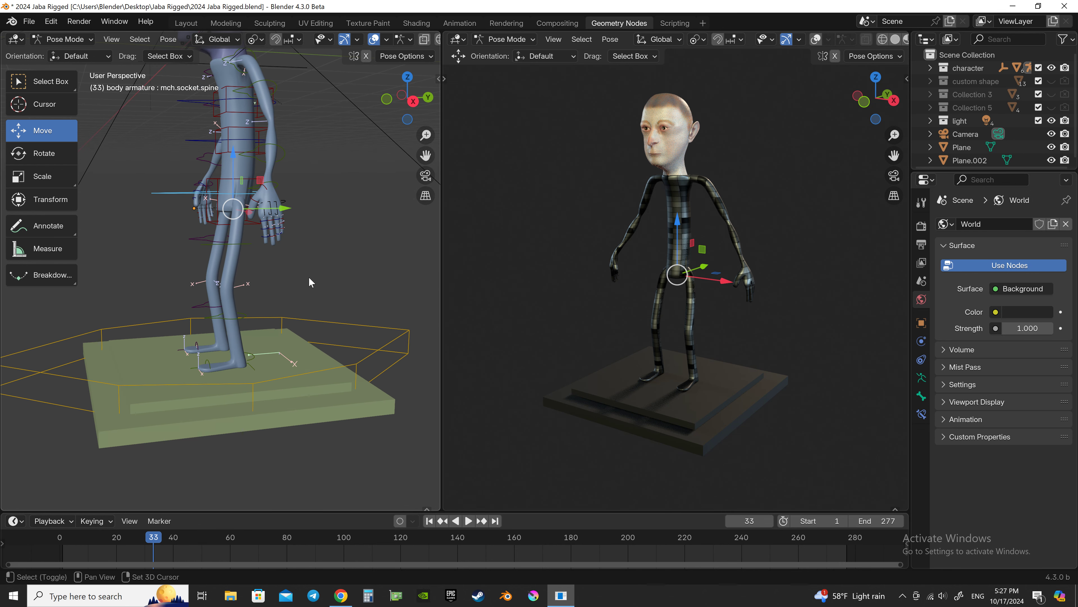
scroll(272, 359, "up", 1)
left_click(260, 374)
key("g")
key("x")
right_click(349, 390)
scroll(733, 368, "up", 2)
scroll(734, 368, "up", 3)
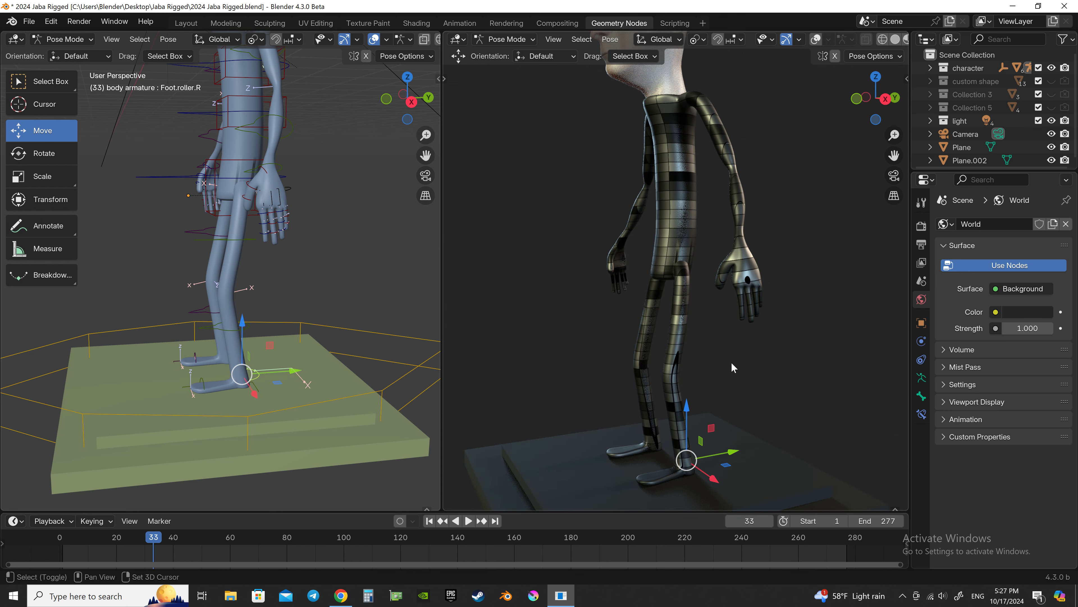
scroll(725, 356, "up", 2)
scroll(715, 338, "up", 1)
scroll(731, 360, "up", 1)
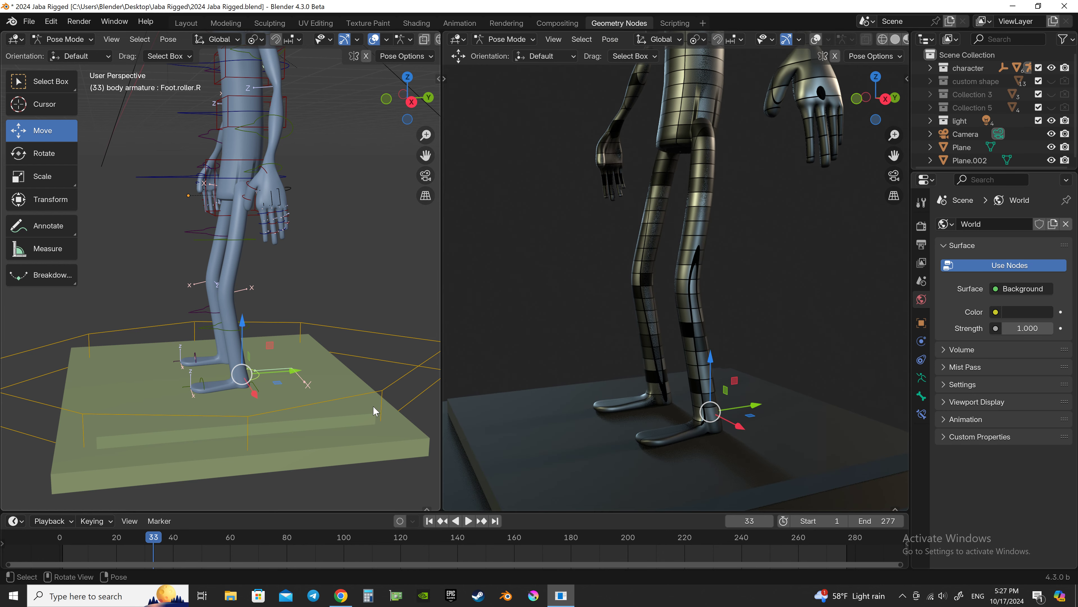
key("r")
key("x")
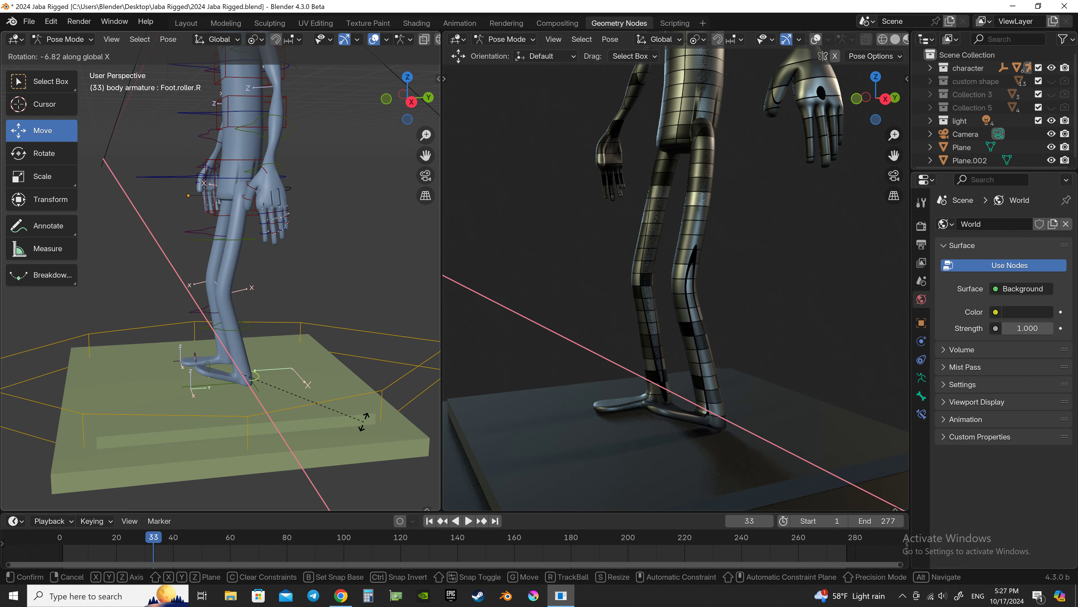
key("y")
middle_click_drag(364, 422, 364, 423, "alt")
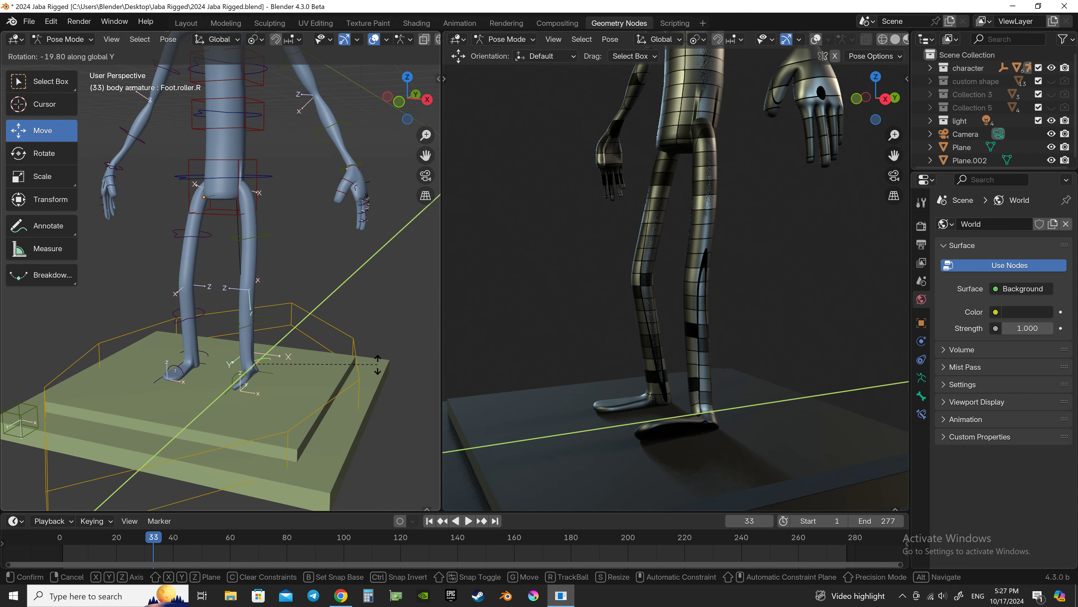
right_click(372, 380)
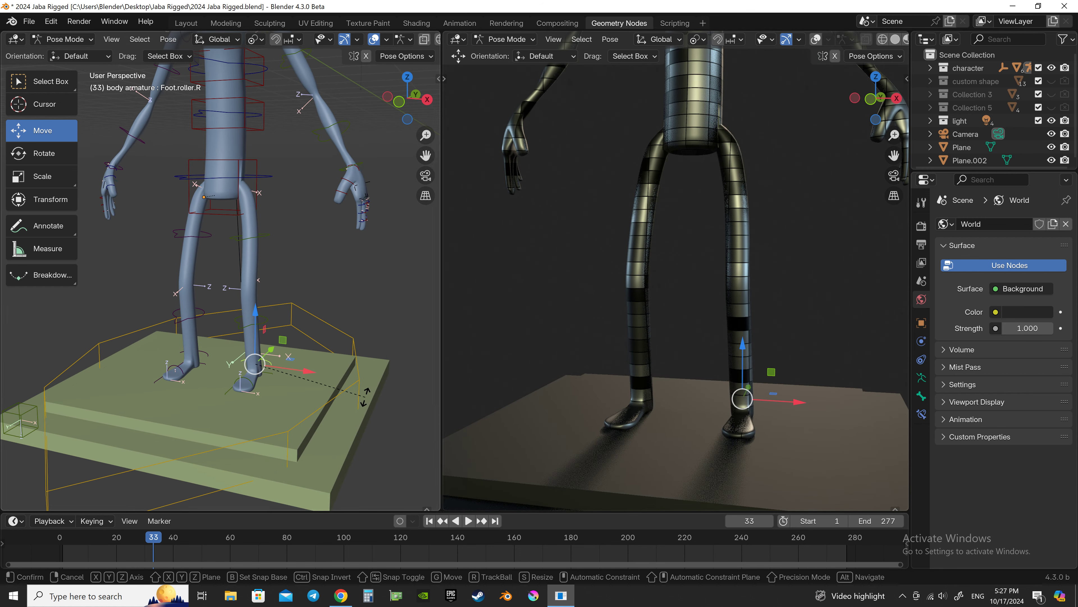
key("r")
key("y")
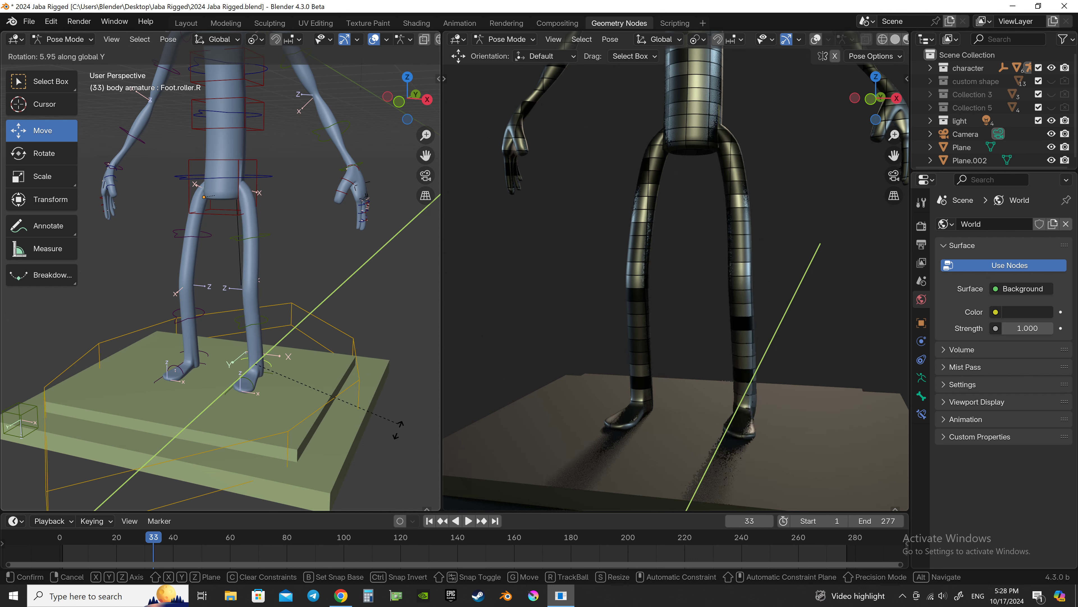
left_click(394, 429)
middle_click_drag(338, 372, 222, 359)
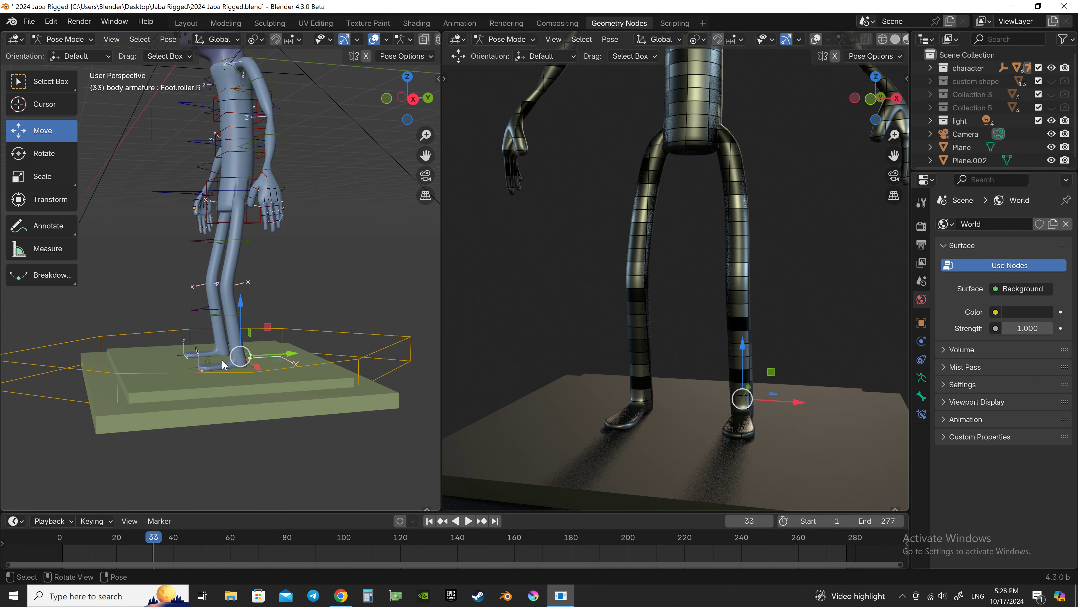
key("r")
key("x")
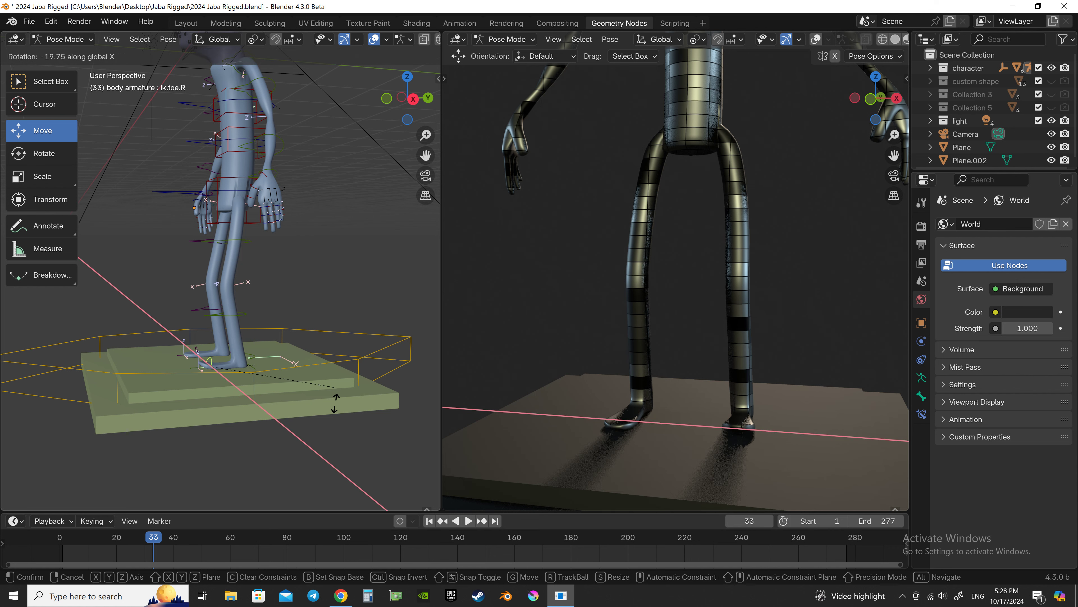
right_click(357, 418)
right_click(357, 419)
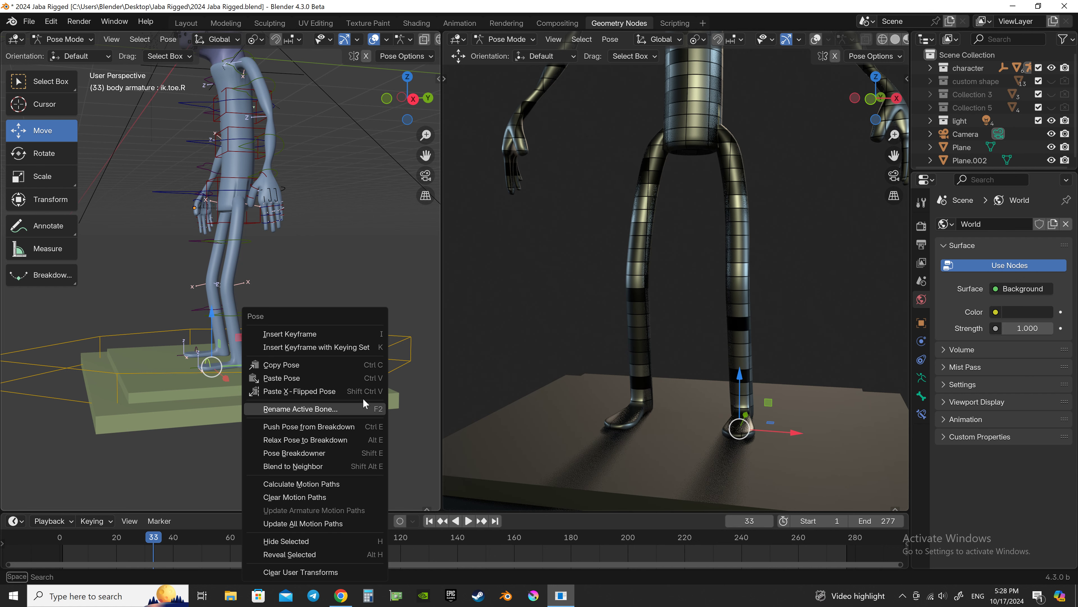
scroll(244, 270, "down", 3)
middle_click_drag(245, 270, 292, 223)
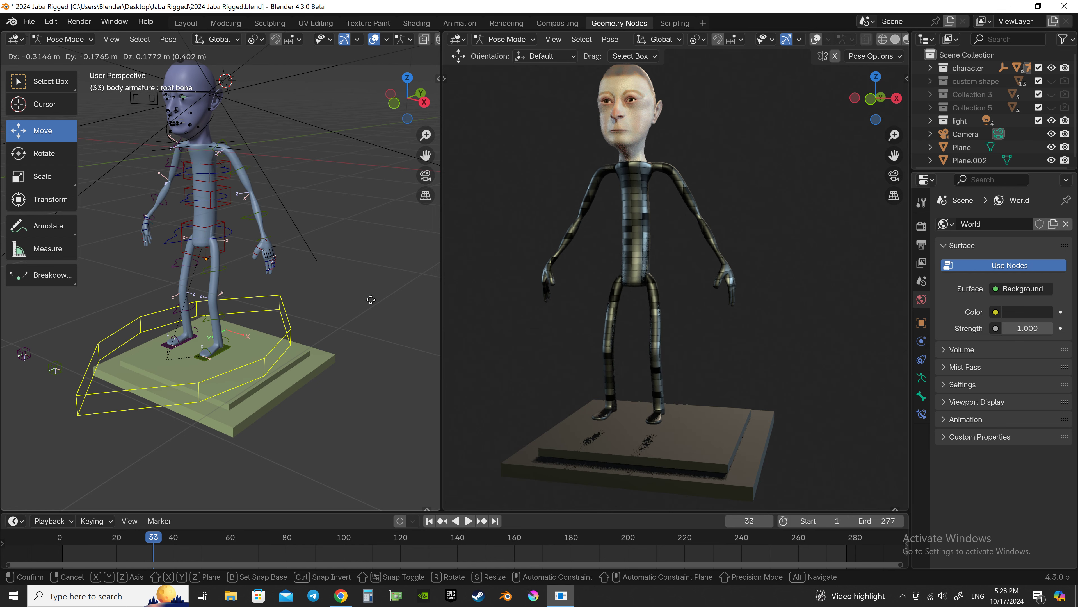
right_click(353, 299)
middle_click_drag(284, 246, 260, 232)
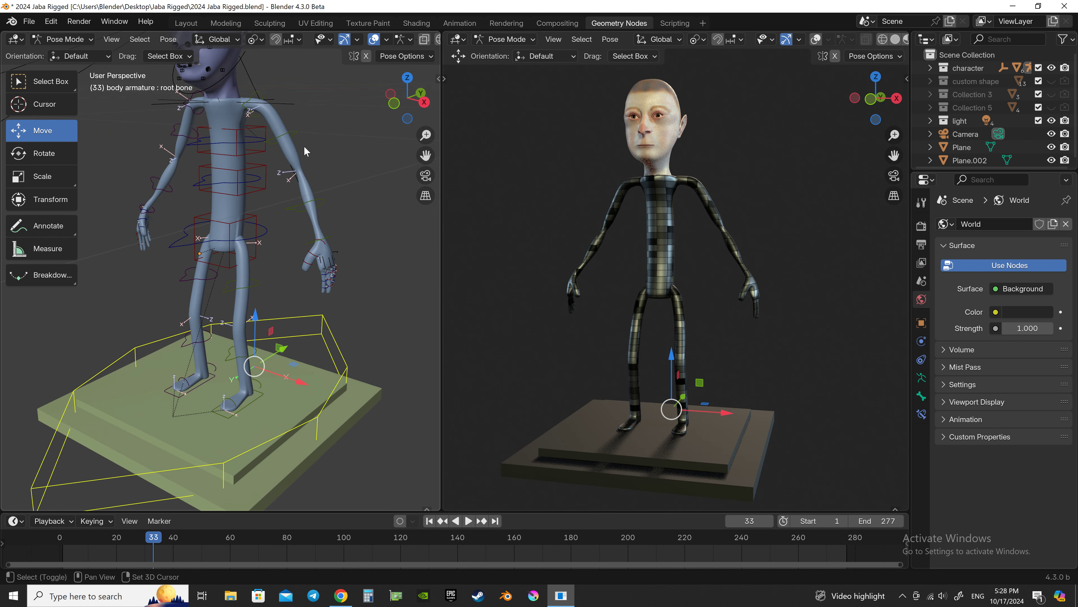
scroll(267, 221, "up", 4)
scroll(301, 267, "down", 1)
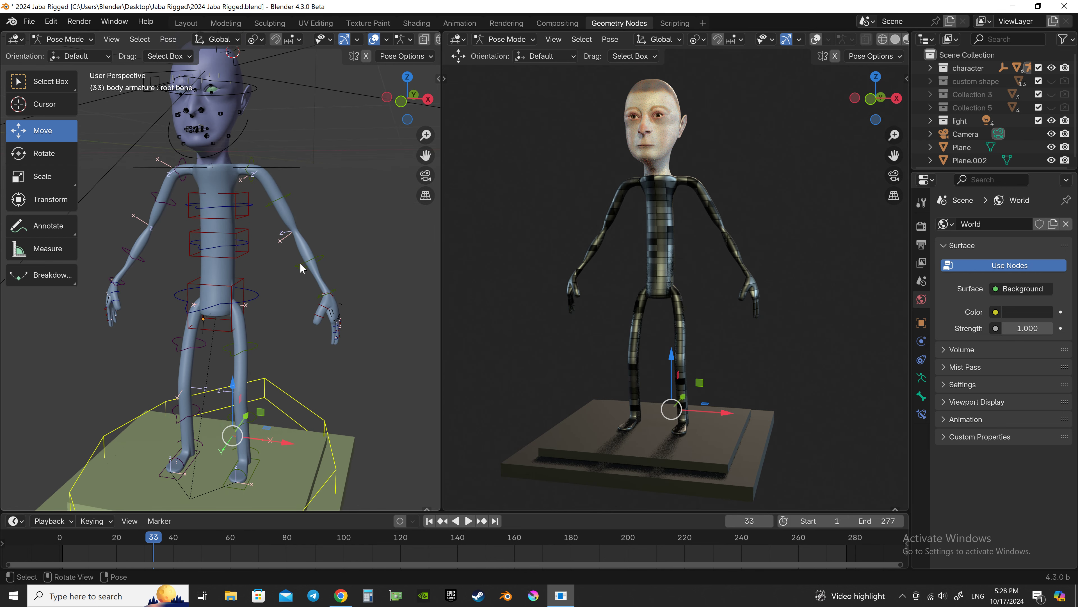
left_click(241, 279)
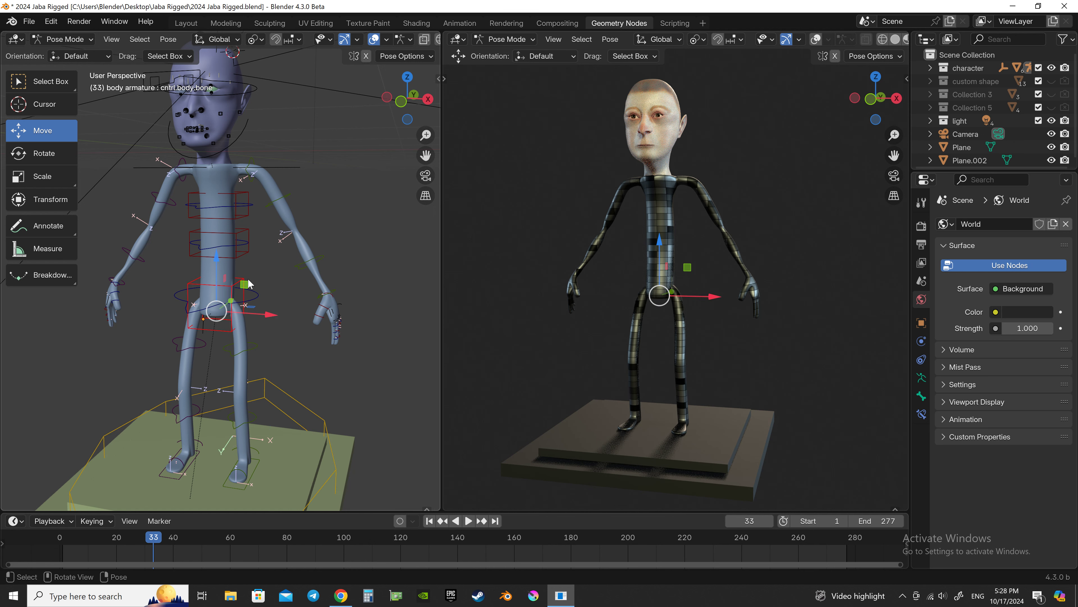
key("n")
left_click(433, 137)
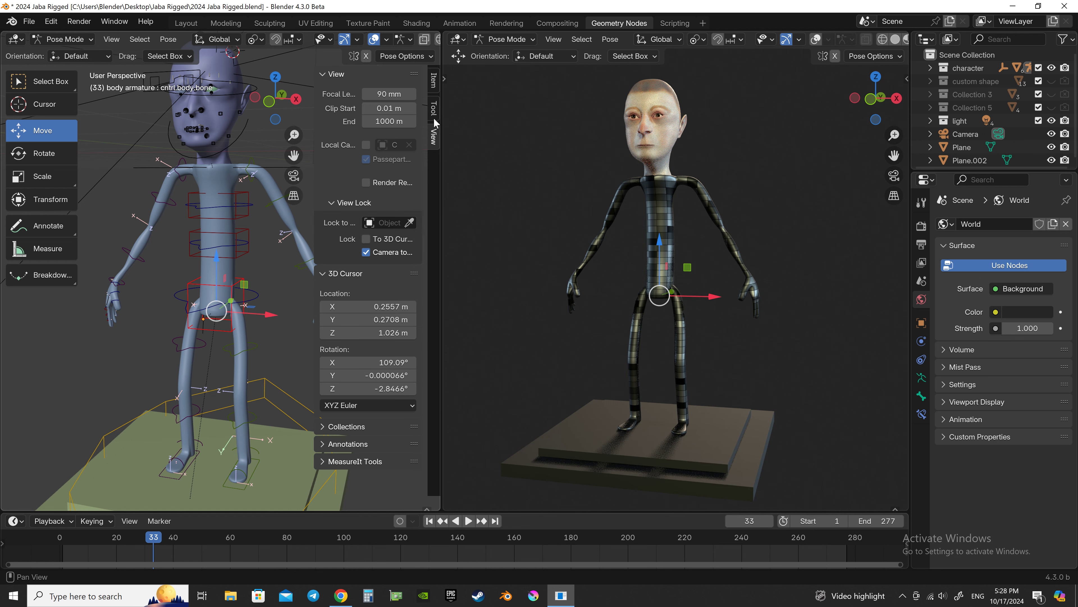
left_click(433, 109)
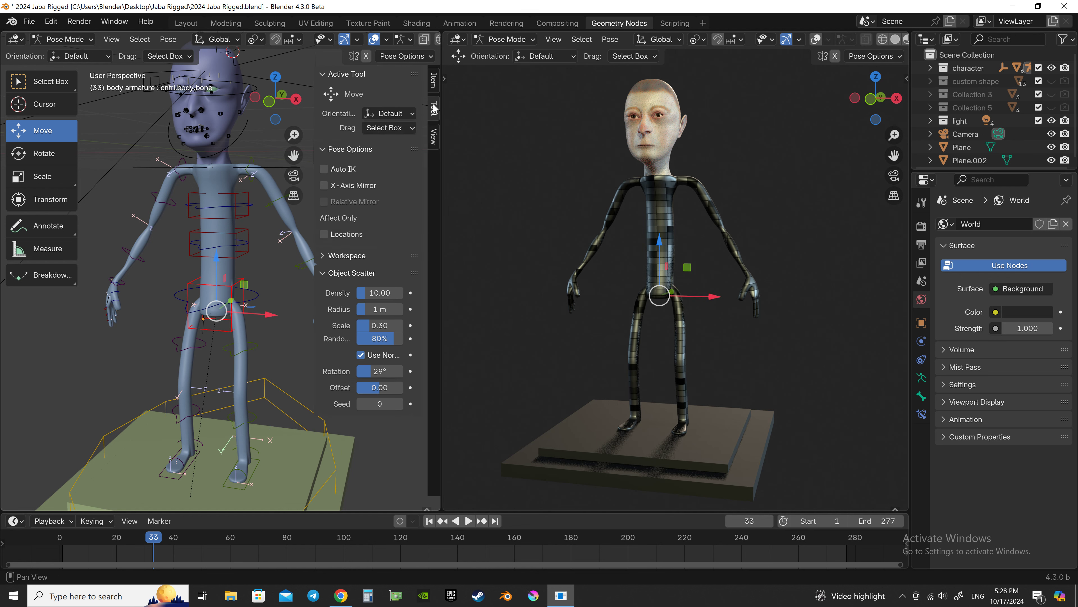
left_click(434, 87)
middle_click_drag(202, 246, 203, 225, "ctrl")
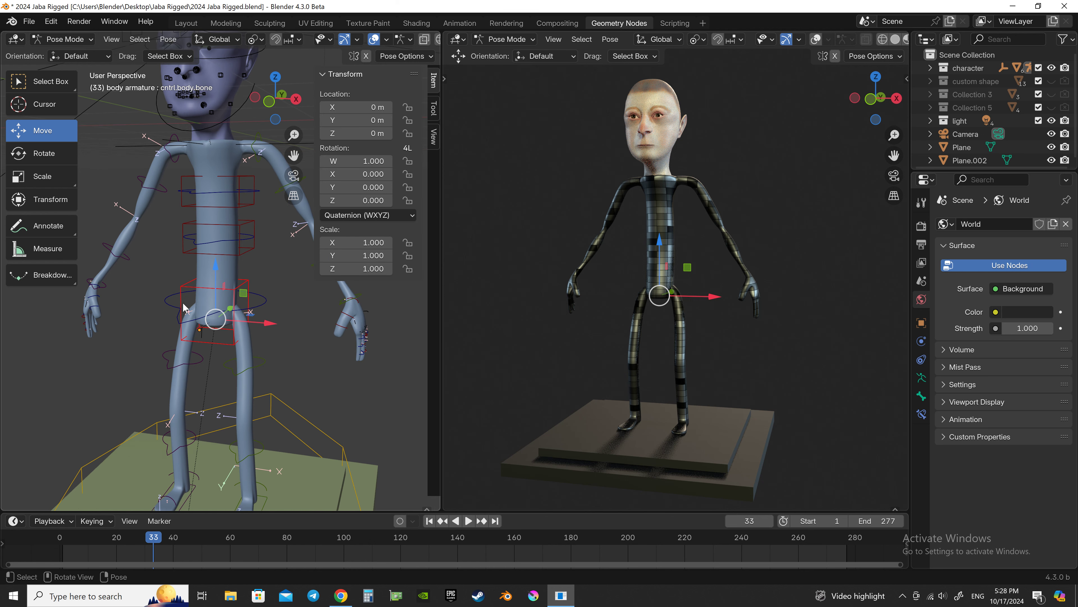
key("n")
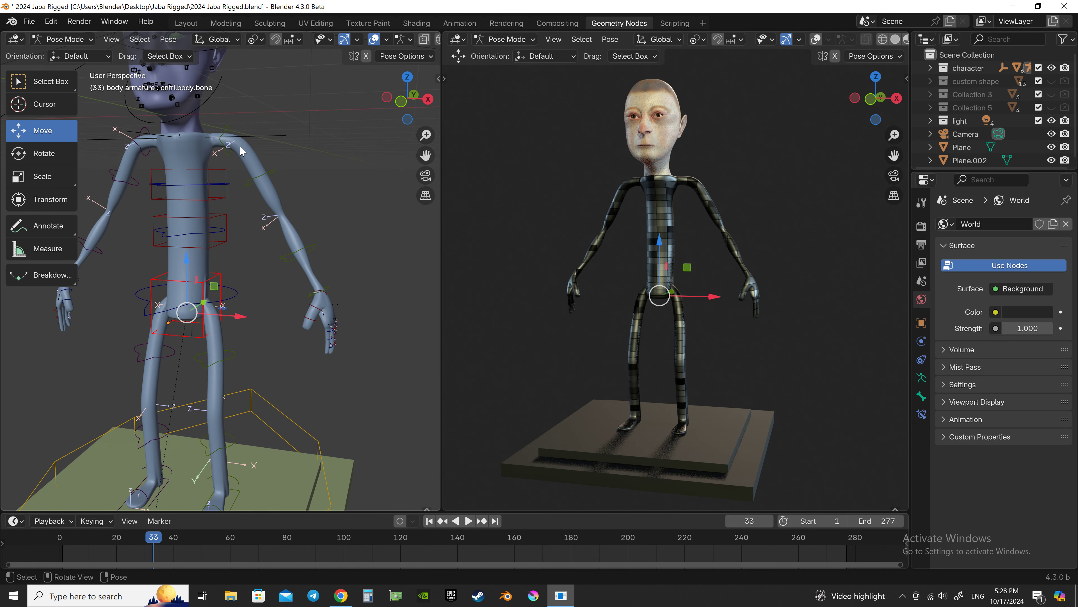
Rotate the right FK shoulder, upper arm and forearm around global Y
middle_click_drag(227, 146, 203, 147)
key("r")
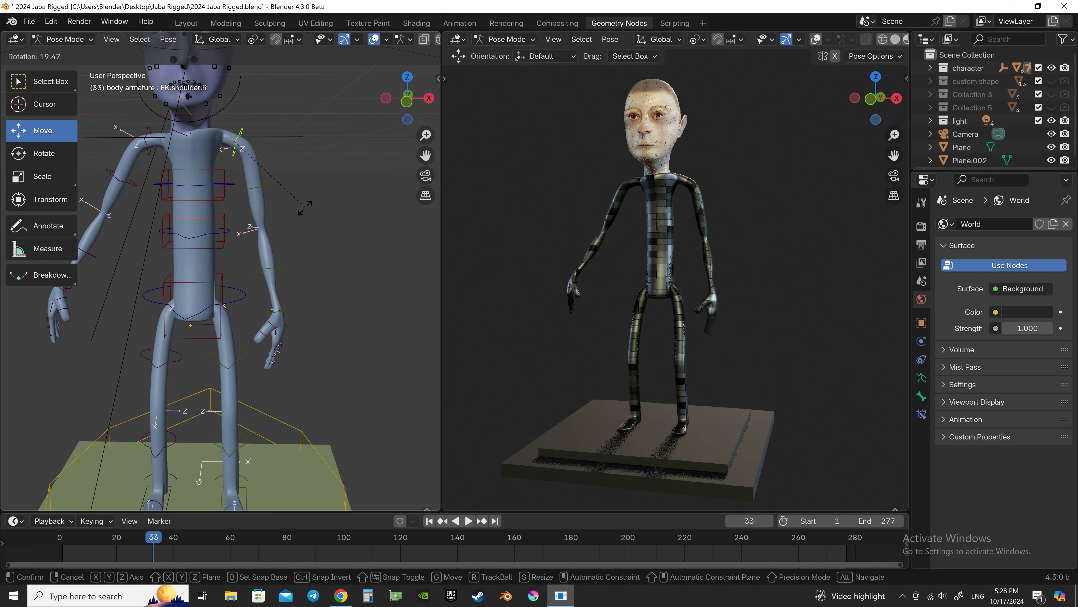
key("y")
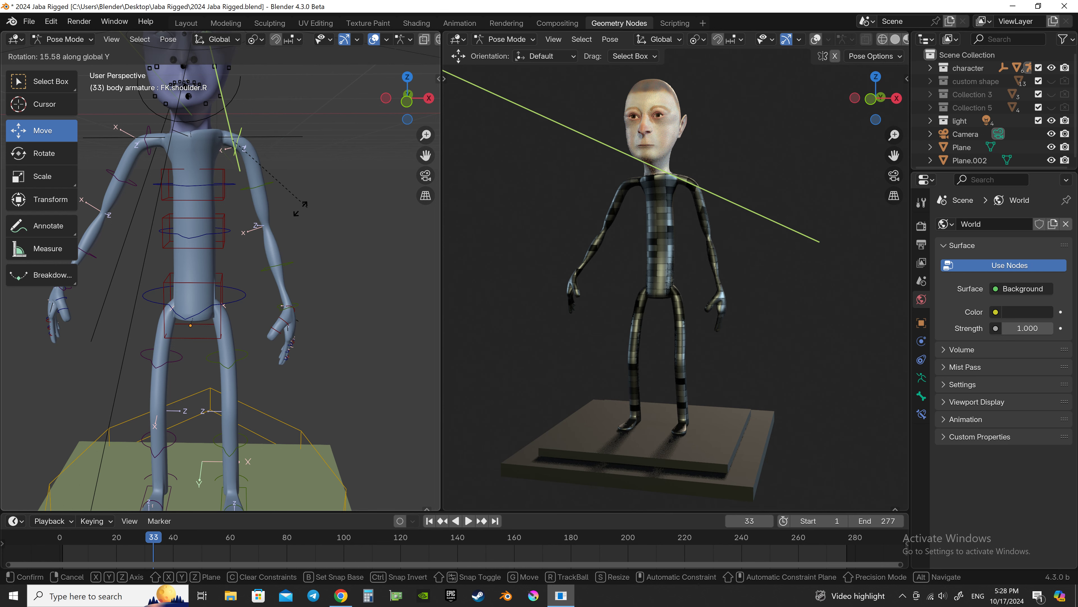
left_click(275, 191)
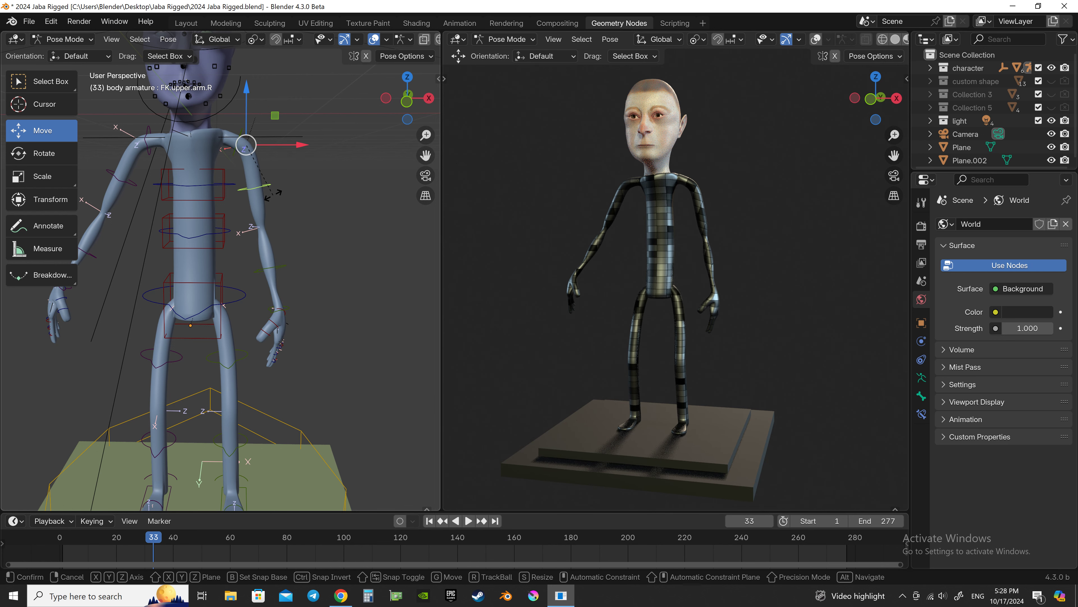
key("r")
key("y")
left_click(275, 228)
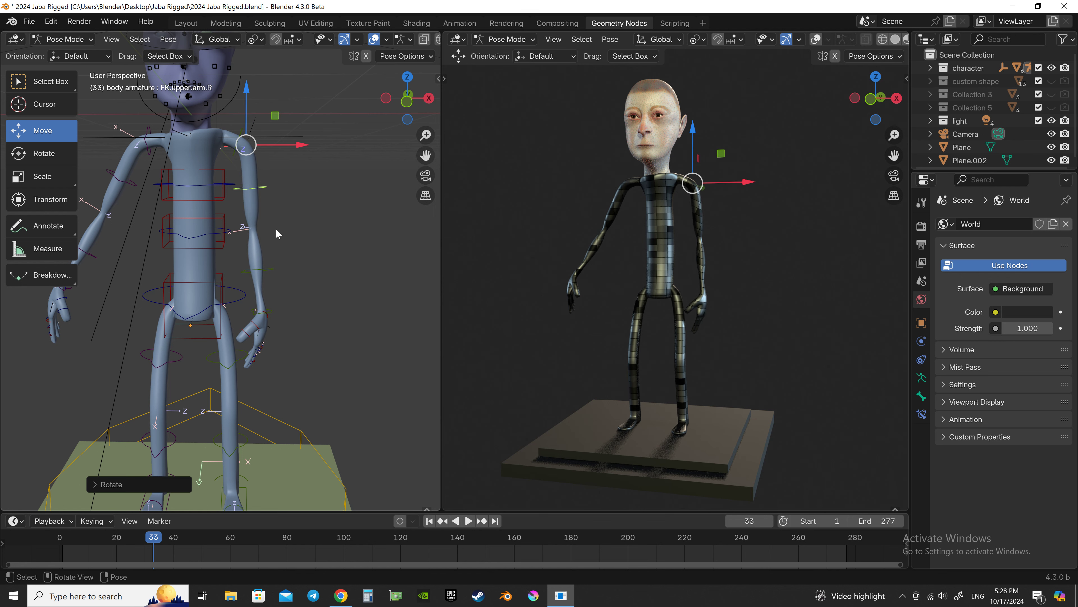
key("r")
key("y")
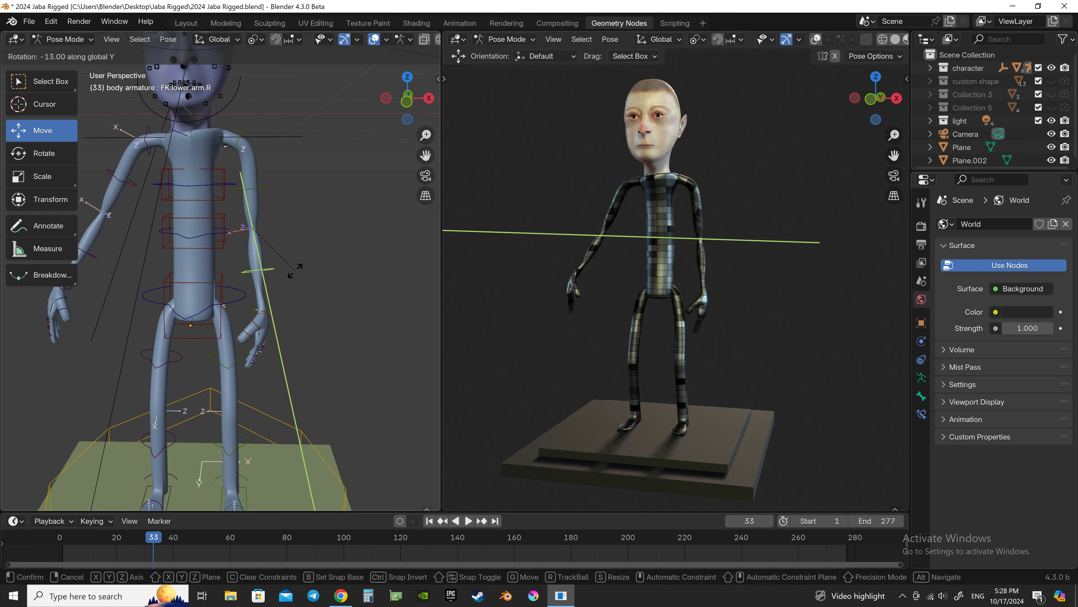
left_click(291, 274)
Rotate FK.upper.arm.R and FK.shoulder.R again
scroll(705, 219, "up", 2)
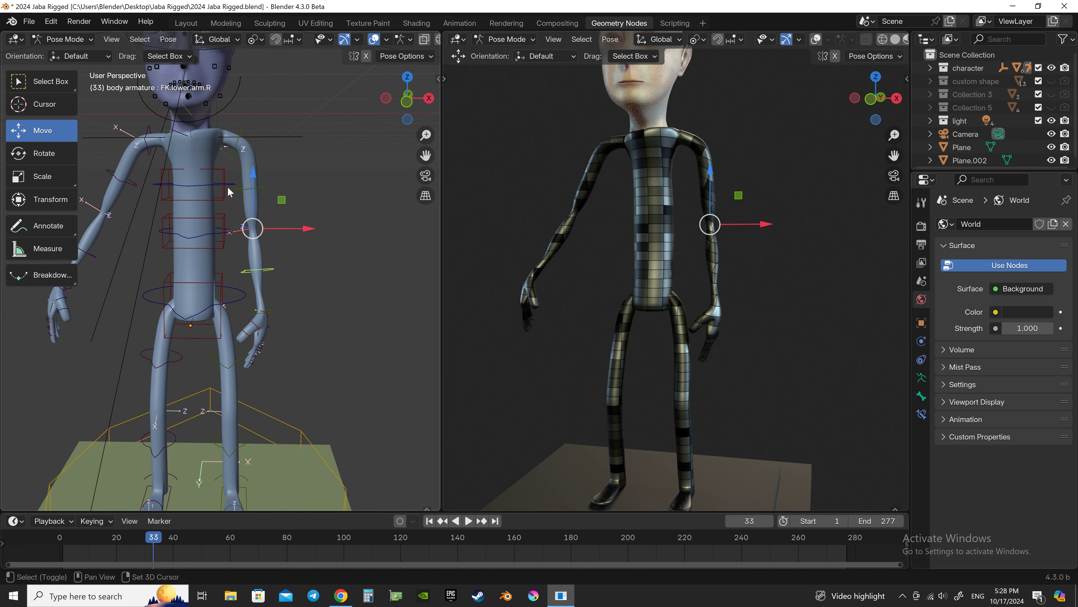
middle_click_drag(230, 192, 266, 202, "shift")
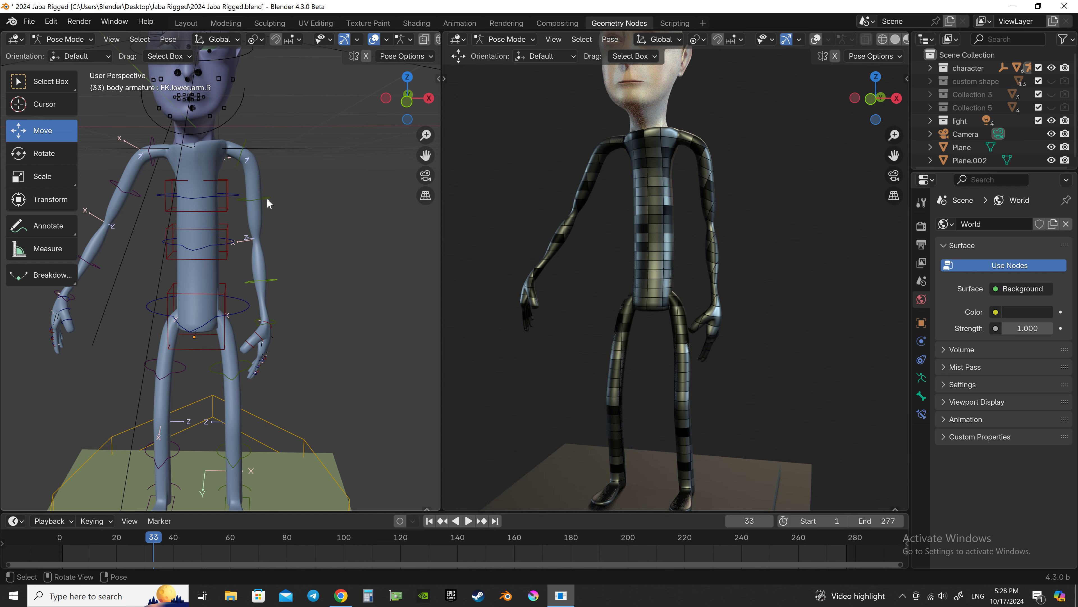
left_click(269, 203)
key("r")
left_click(273, 166)
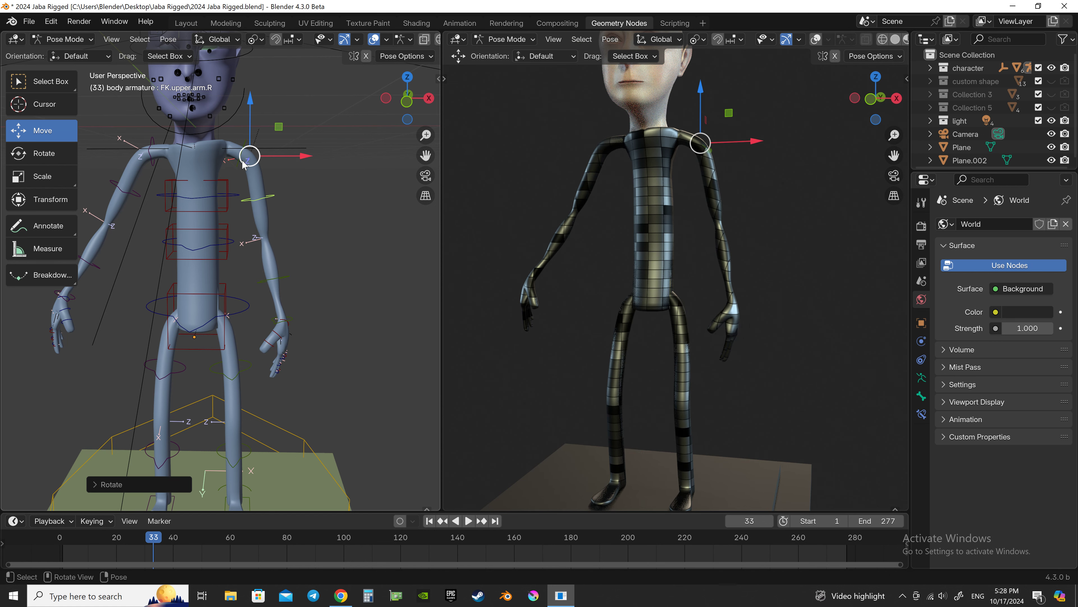
left_click(233, 160)
key("r")
left_click(390, 196)
Raise FK.lower.arm.R around global X so the forearm sits in front of the chest
scroll(376, 208, "down", 3)
mouse_move(376, 208)
middle_mouse_down()
mouse_move(267, 214)
mouse_move(229, 279)
middle_mouse_up()
left_click(229, 279)
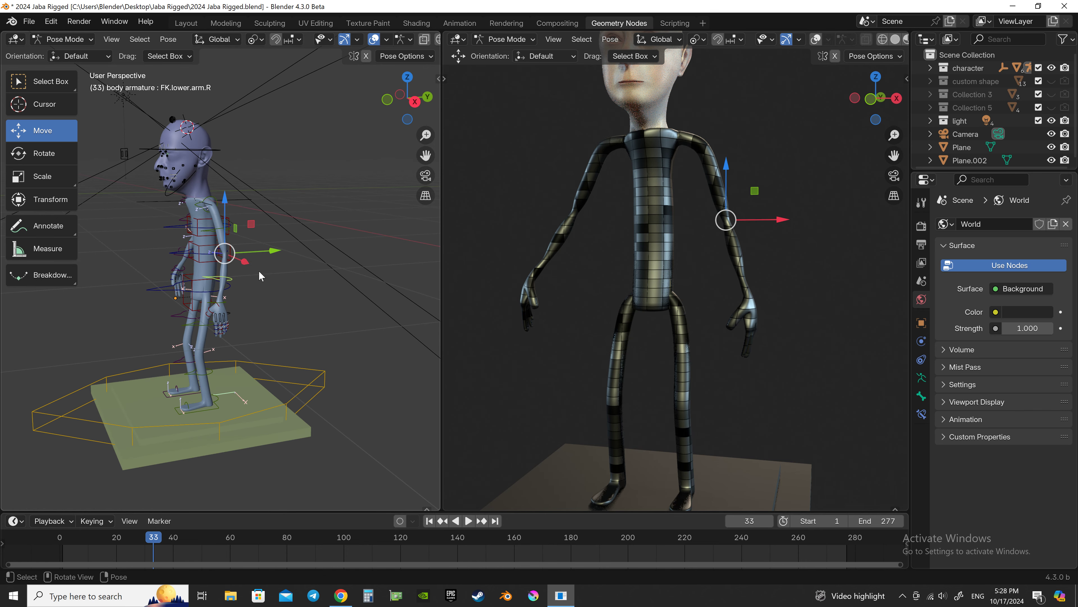
key("r")
key("x")
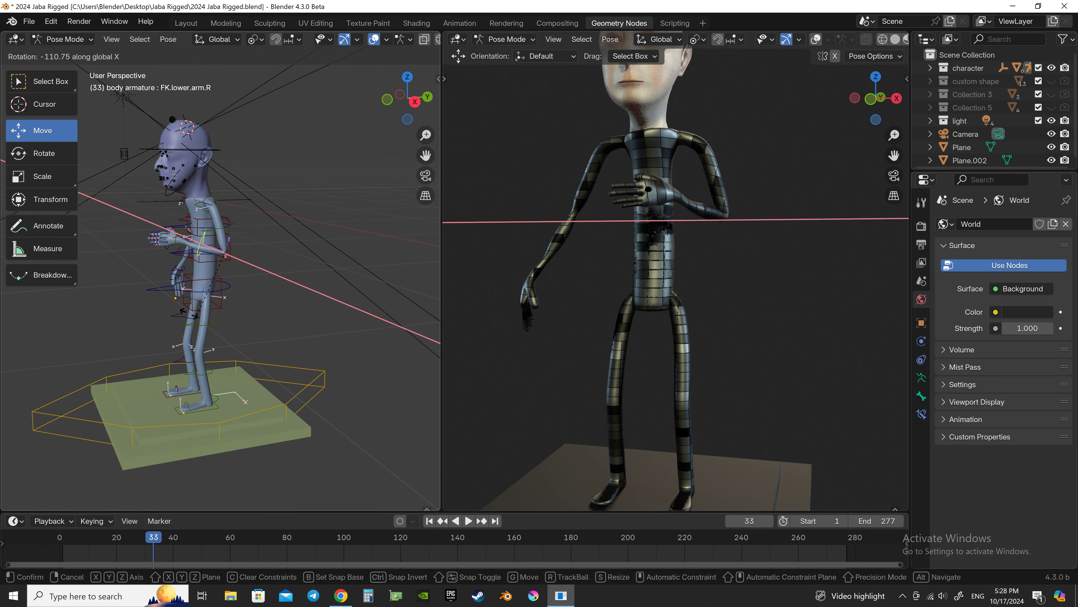
left_click(175, 304)
mouse_move(876, 201)
middle_mouse_down()
mouse_move(746, 219)
mouse_move(767, 223)
mouse_move(638, 153)
mouse_move(563, 174)
mouse_move(819, 197)
mouse_move(768, 185)
middle_mouse_up()
scroll(764, 199, "down", 5)
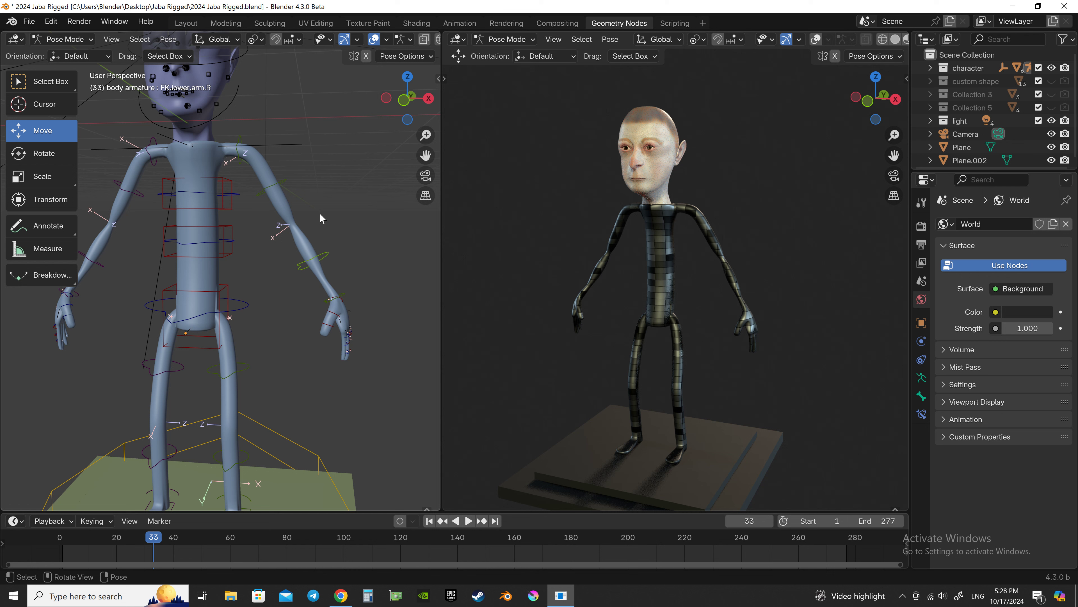
Rotate FK.hand.R around Y and X, cancelling the rotation
key("n")
left_click(352, 299)
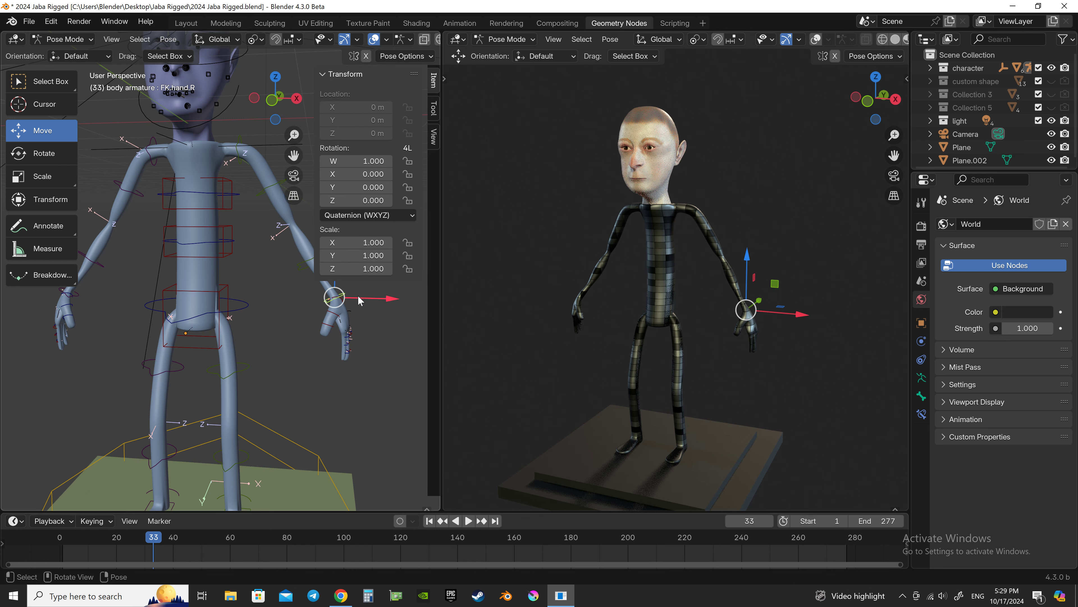
middle_click_drag(223, 314, 238, 297)
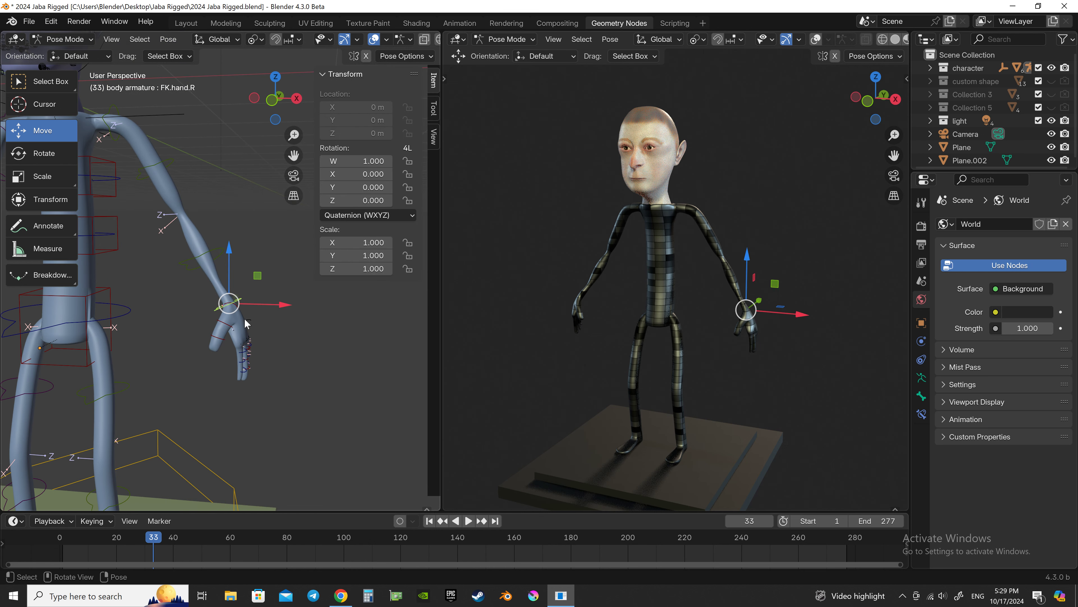
key("r")
key("y")
middle_click_drag(277, 320, 283, 323)
right_click(284, 324)
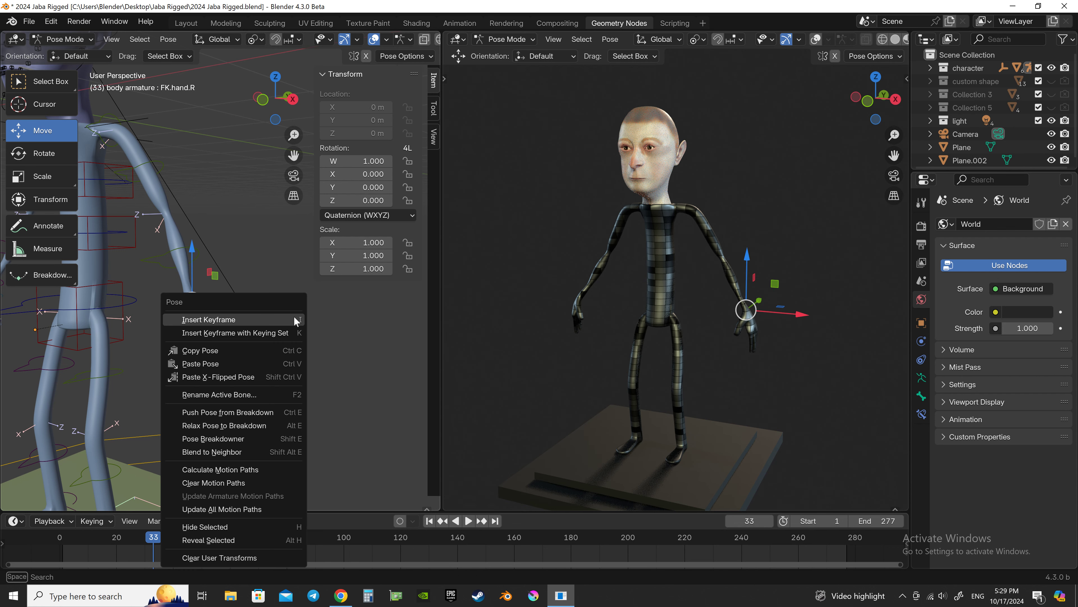
Try a Z rotation of the hand, cancel it, and select the root bone
key("Escape")
key("r")
key("z")
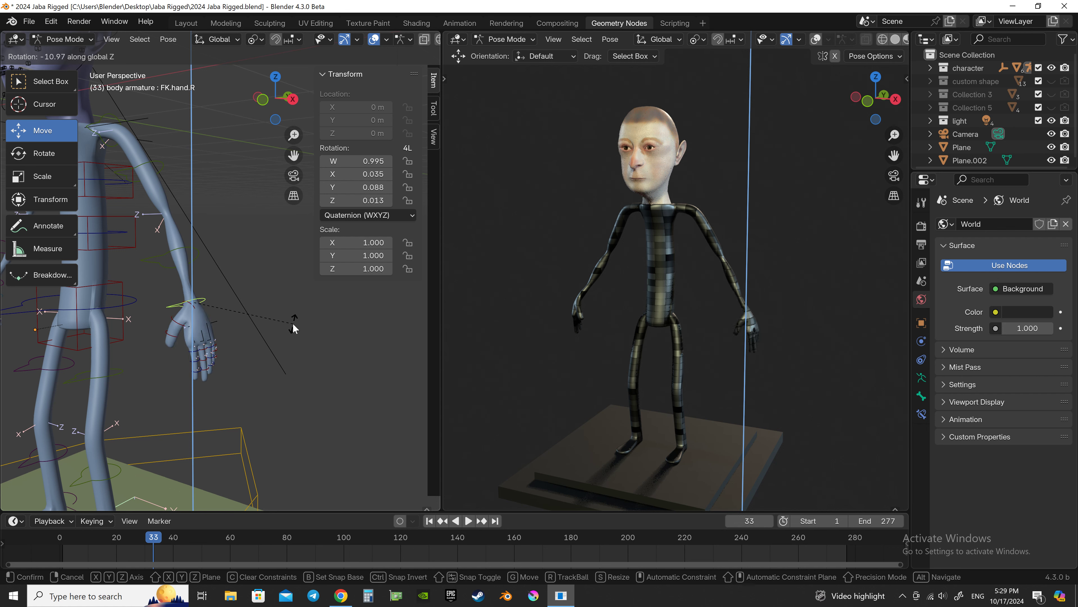
right_click(285, 317)
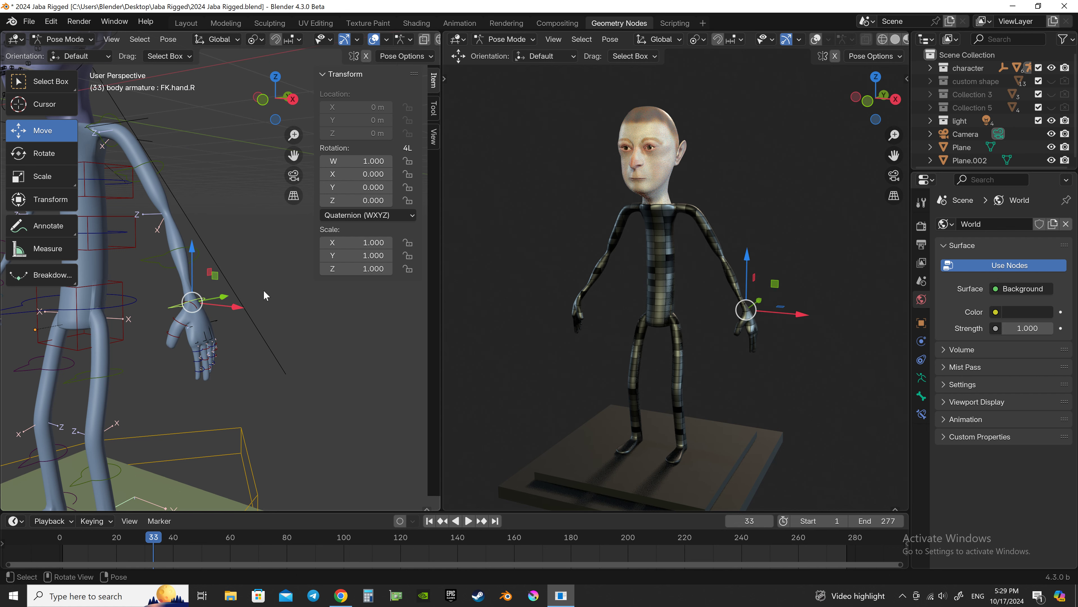
scroll(264, 295, "down", 3)
left_click(230, 395)
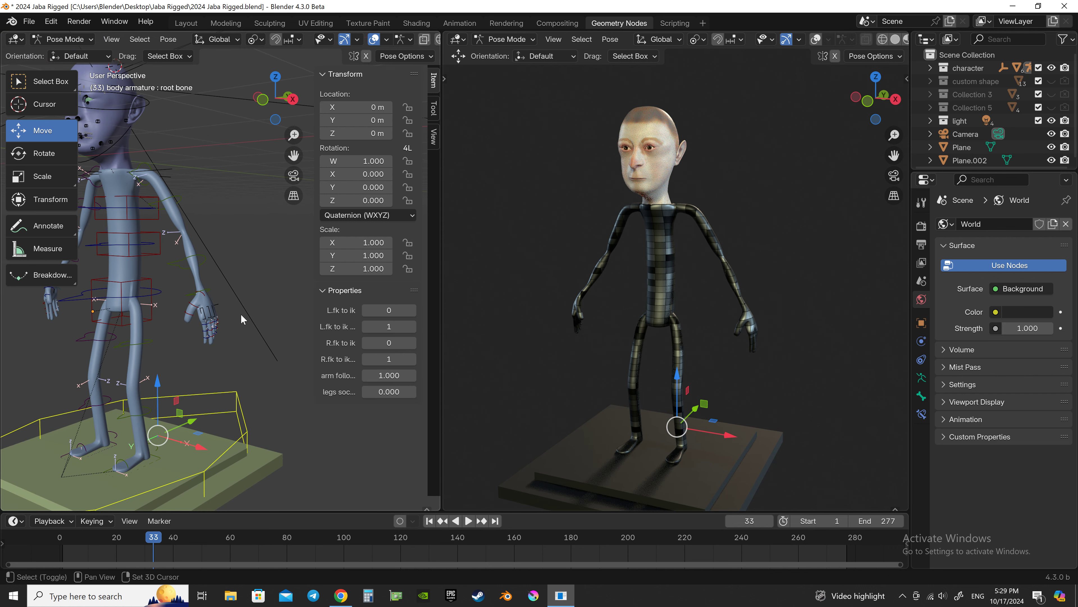
Make the ik.bones collection visible in the armature's Bone Collections list
middle_click_drag(241, 315, 250, 320)
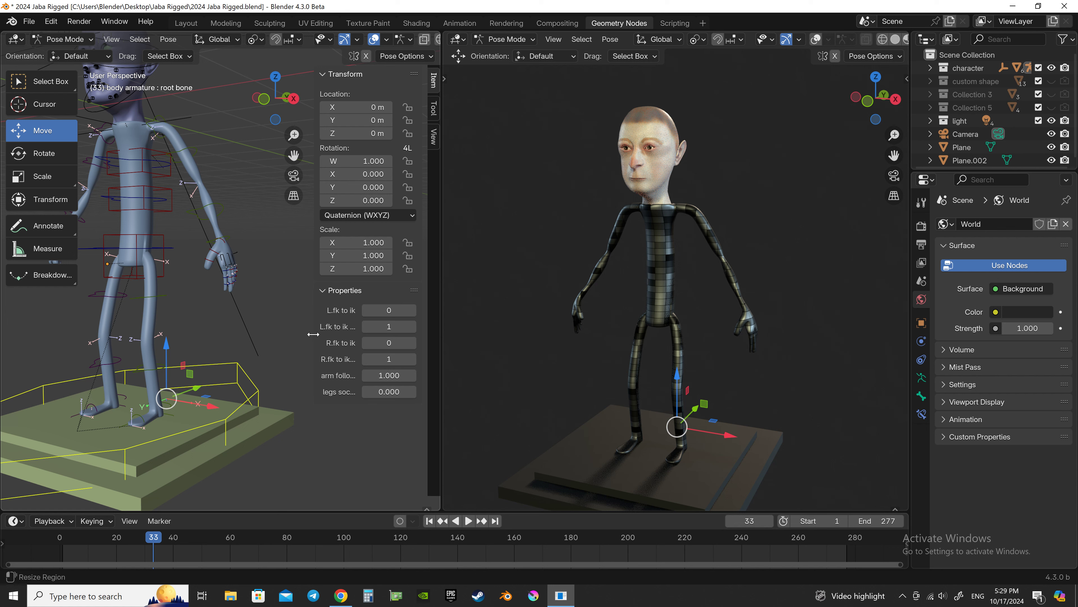
left_click_drag(313, 334, 285, 337)
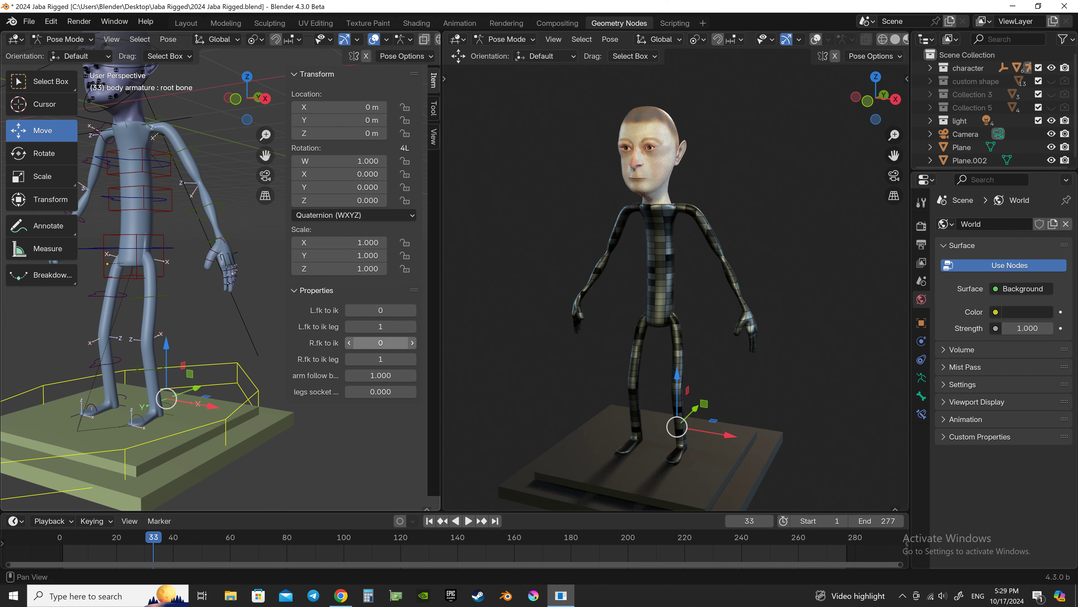
left_click(922, 378)
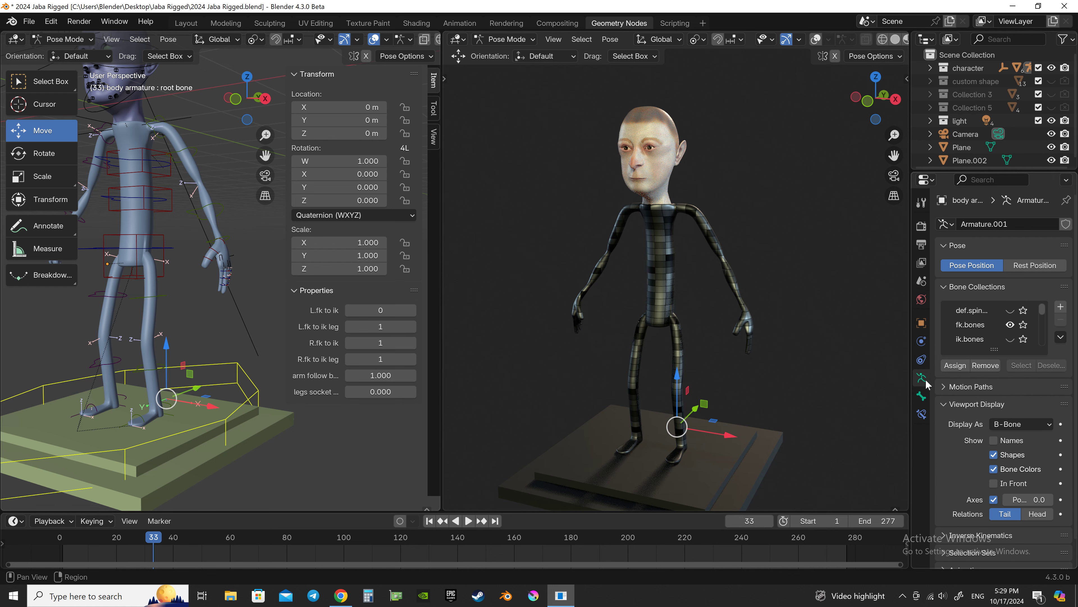
left_click_drag(998, 349, 995, 422)
left_click(1012, 340)
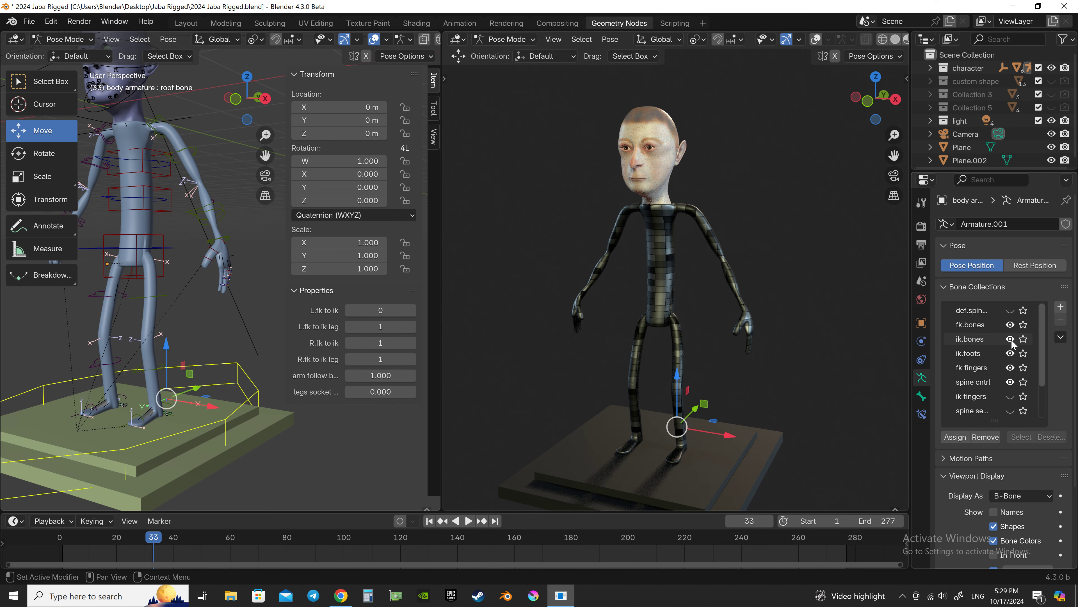
Select ik.hand.R and move it to several new positions
left_click(228, 243)
key("g")
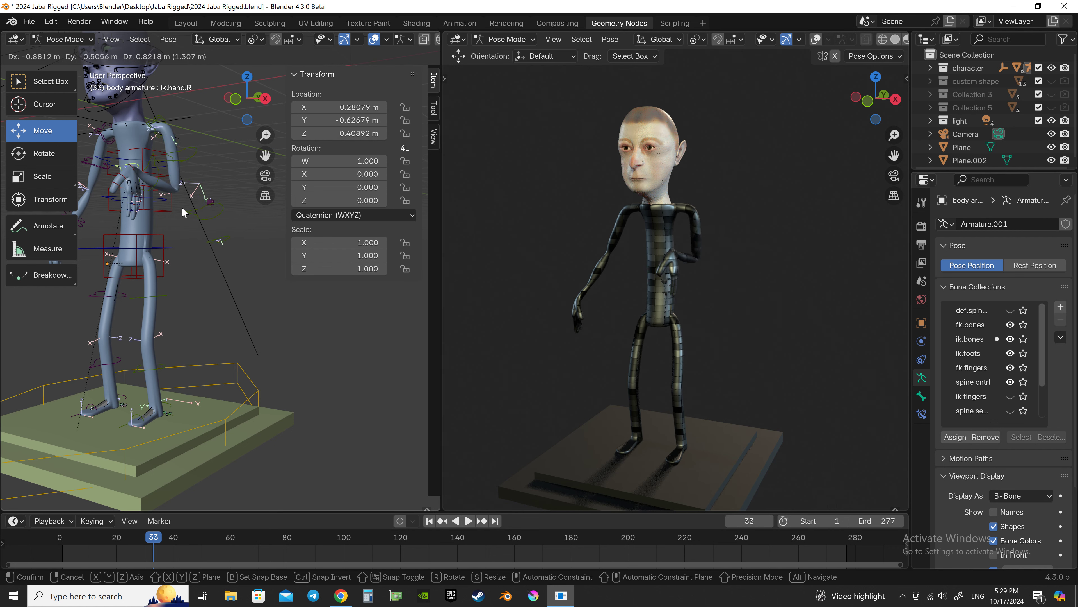
left_click(184, 212)
middle_click_drag(622, 263, 657, 301)
key("g")
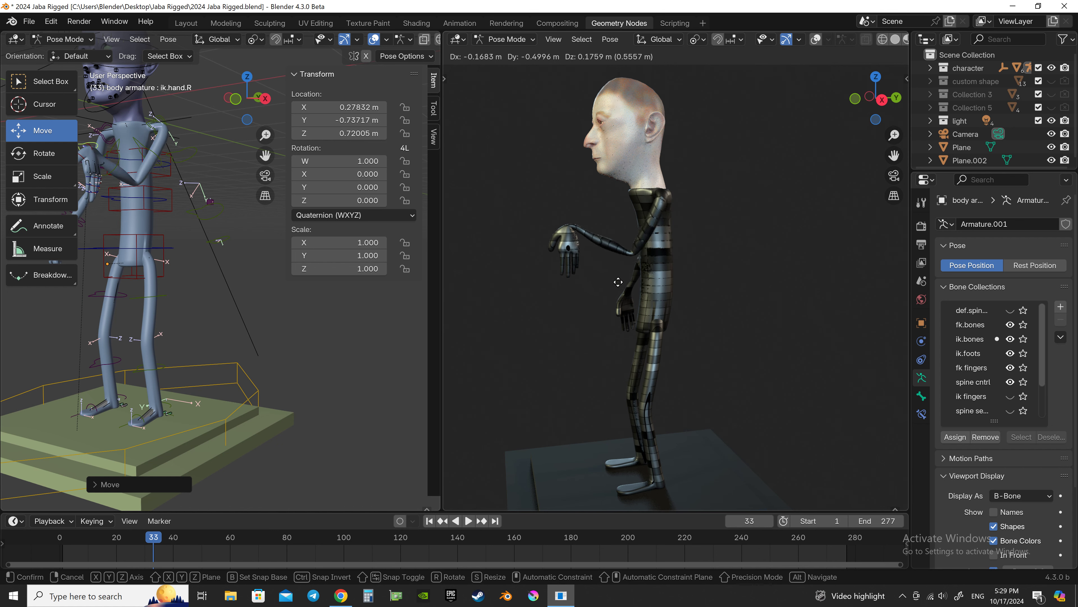
left_click(624, 289)
middle_click_drag(237, 276, 267, 299)
key("g")
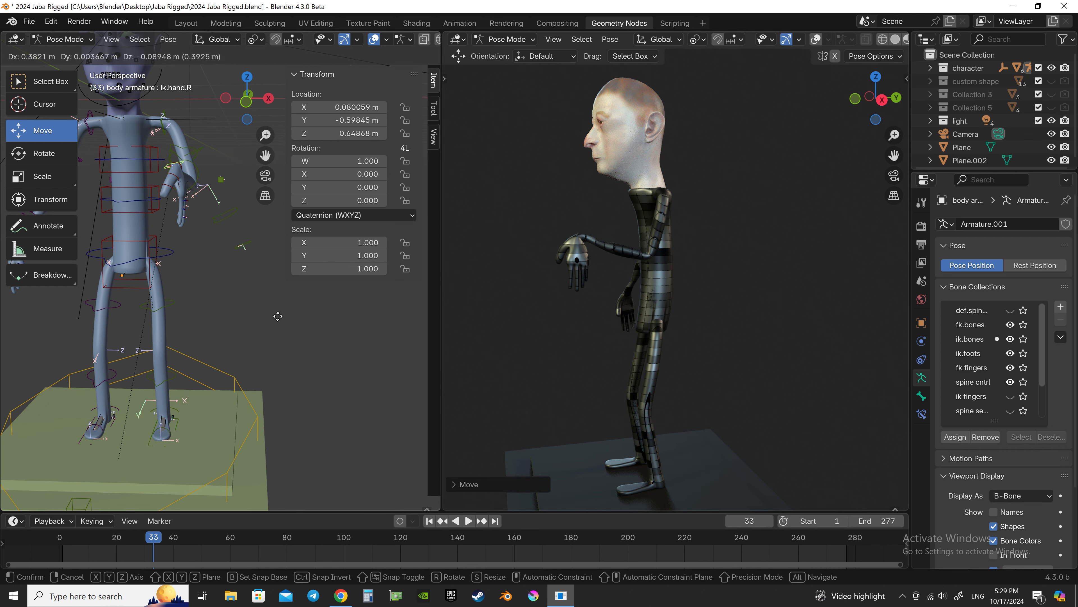
left_click(316, 316)
Rotate ik.hand.R twice, then move it once more
key("r")
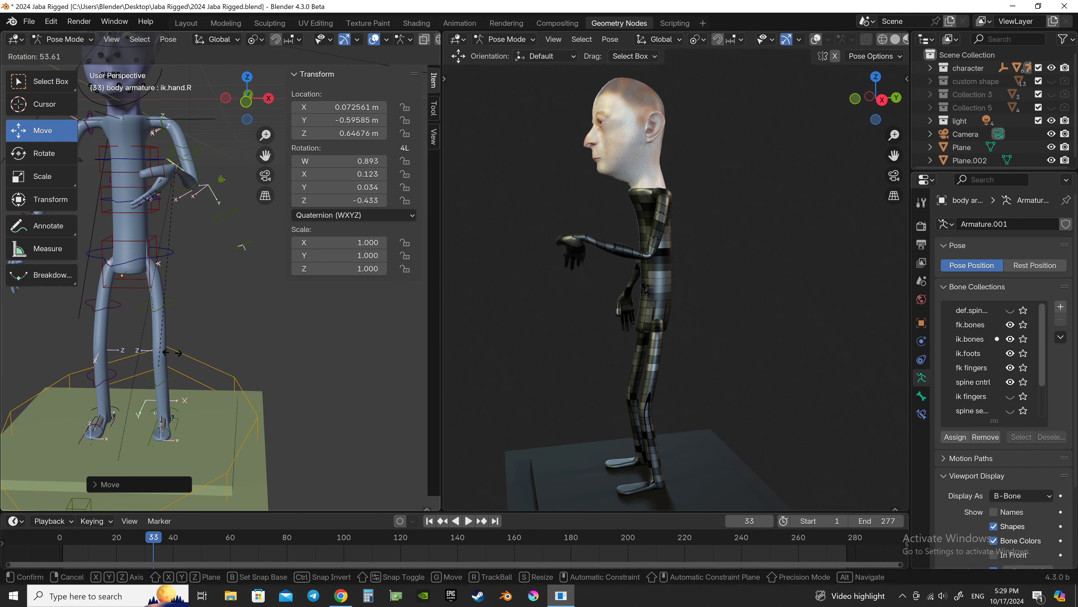
left_click(260, 331)
middle_click_drag(261, 331, 237, 316)
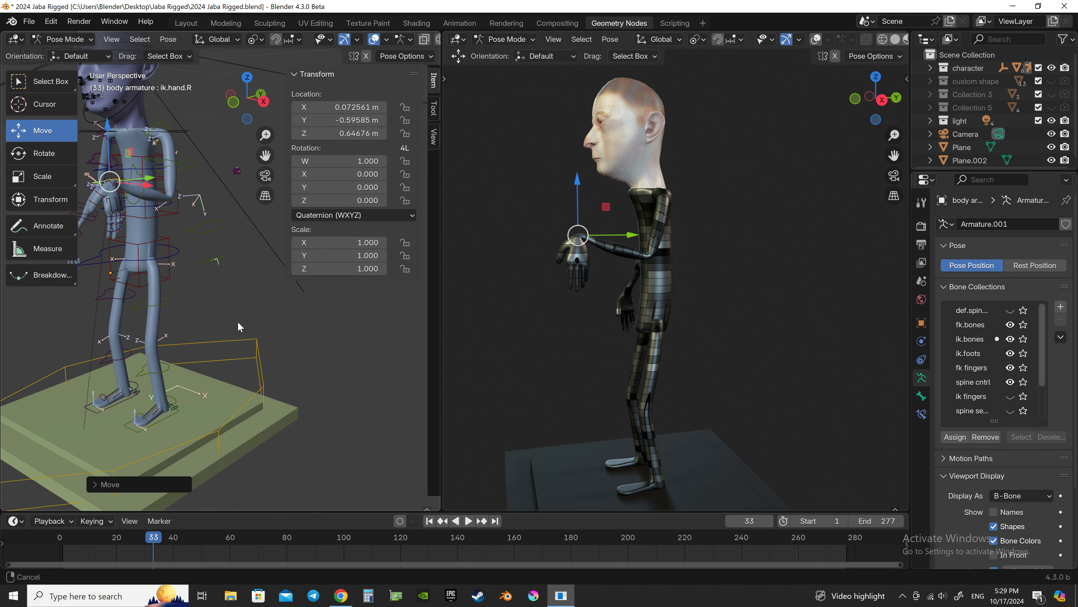
key("r")
left_click(480, 378)
mouse_move(480, 378)
middle_mouse_down()
mouse_move(646, 285)
mouse_move(666, 312)
mouse_move(757, 296)
mouse_move(721, 298)
middle_mouse_up()
key("g")
left_click(659, 297)
Return ik.hand.R to its rest rotation and location, then reselect the root bone
middle_click_drag(191, 298, 238, 314)
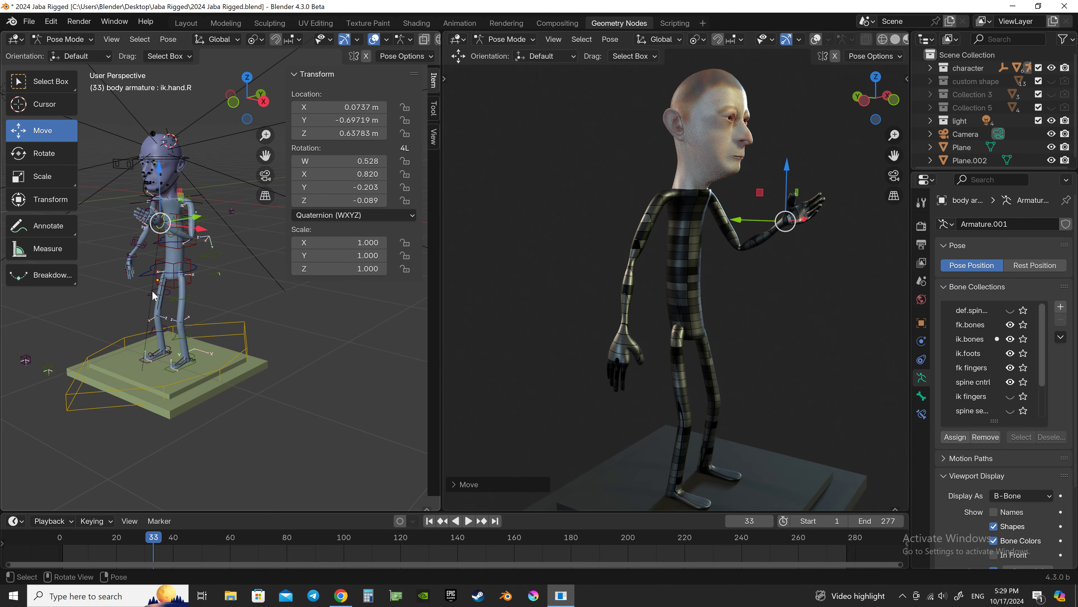
scroll(237, 314, "up", 2)
key("g")
key("Escape")
key("ctrl+z")
key("ctrl+z")
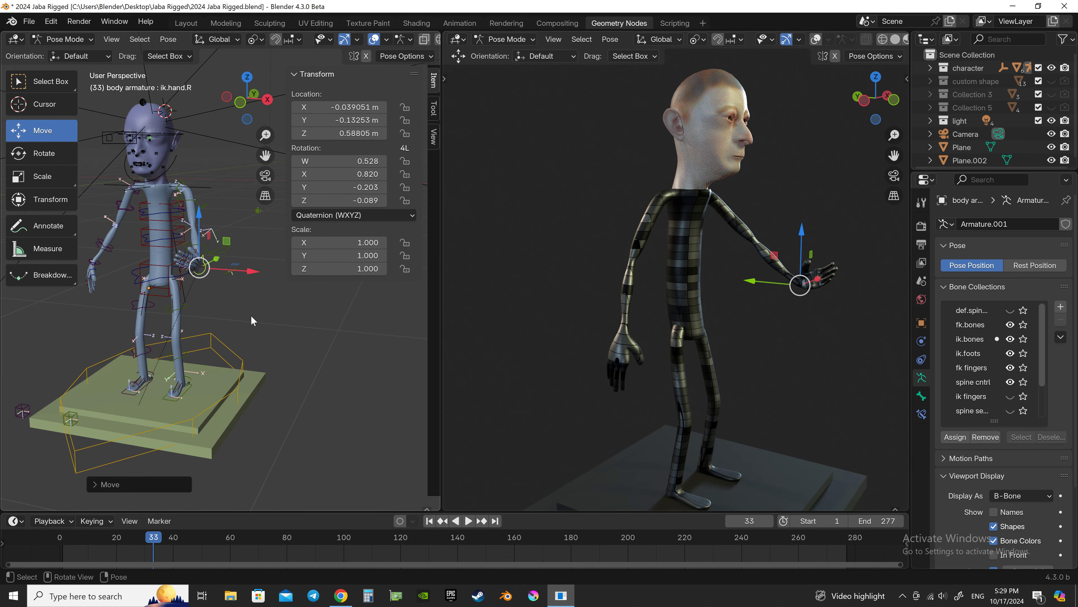
key("alt+g")
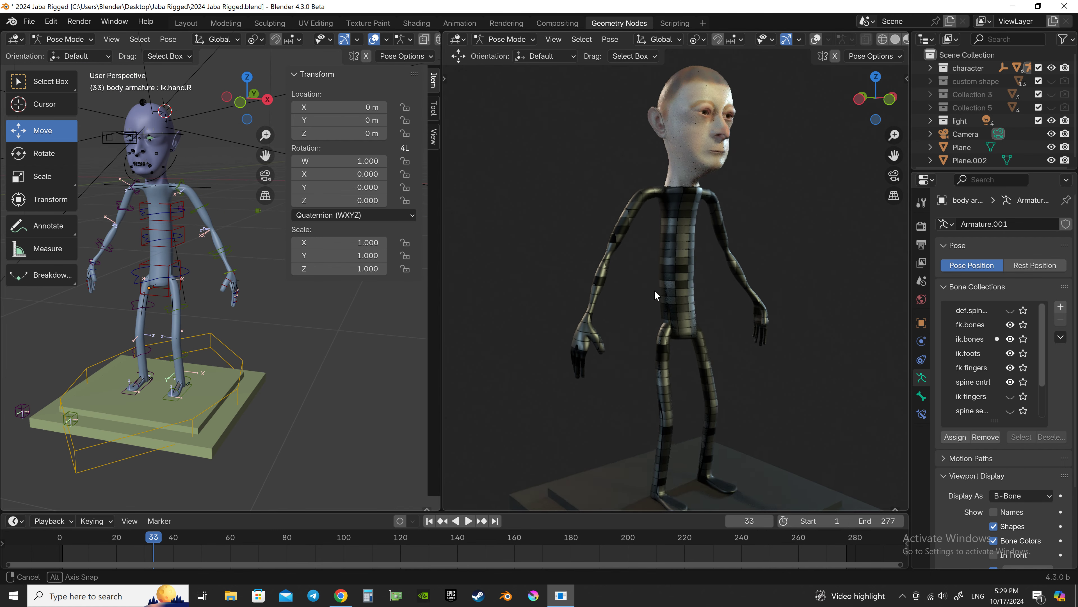
middle_click_drag(764, 297, 637, 298)
scroll(243, 358, "up", 1)
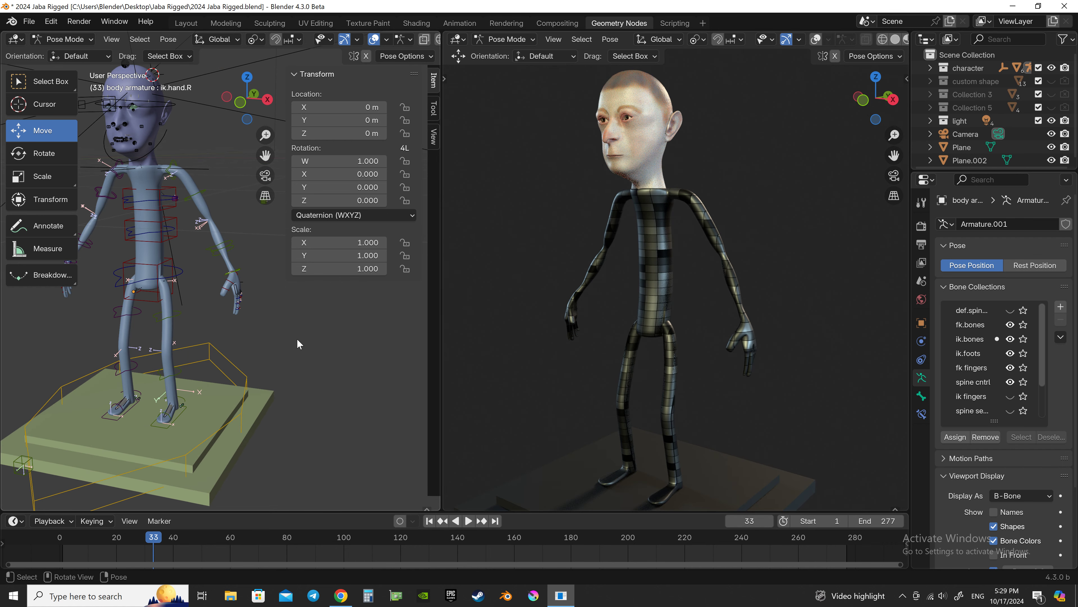
left_click(250, 377)
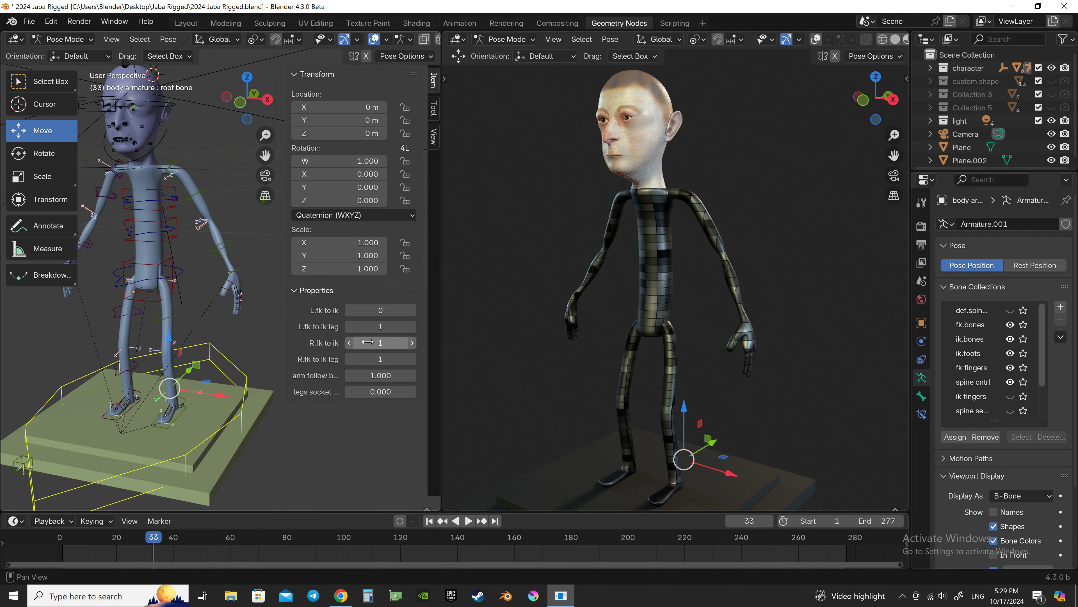
Set R.fk to ik from 1 to 0, switching the right arm to FK
left_click_drag(368, 342, 354, 343)
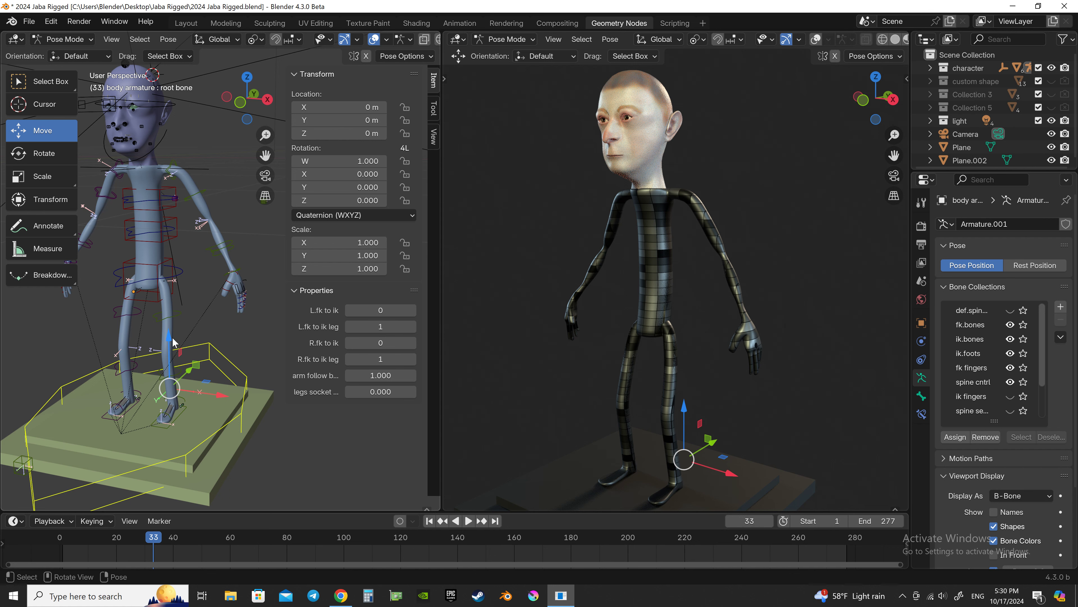
middle_click_drag(226, 379, 349, 356)
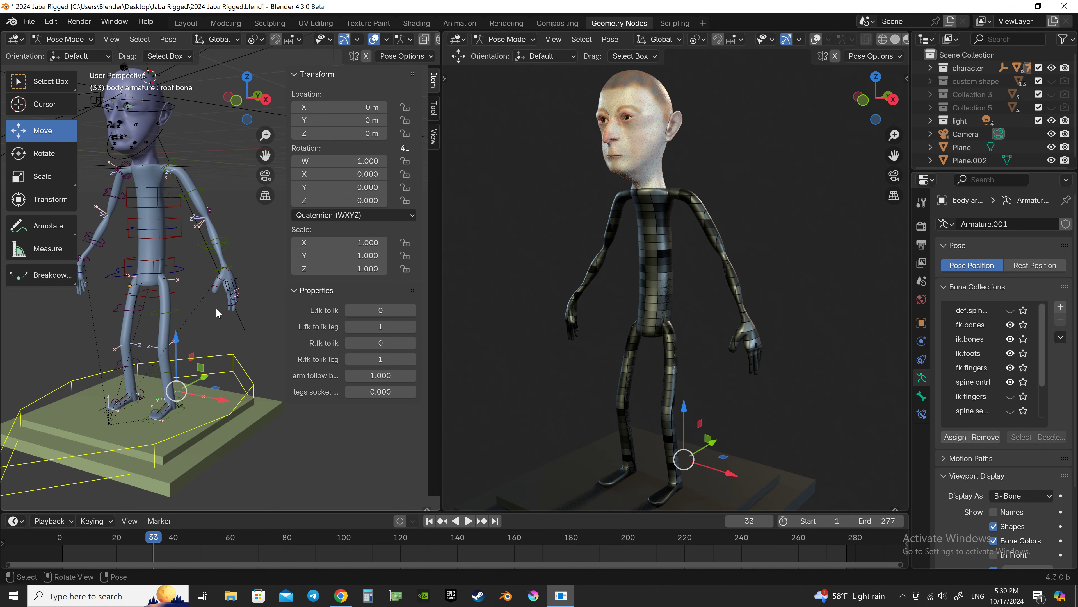
mouse_move(220, 300)
middle_mouse_down()
mouse_move(210, 298)
mouse_move(233, 293)
middle_mouse_up()
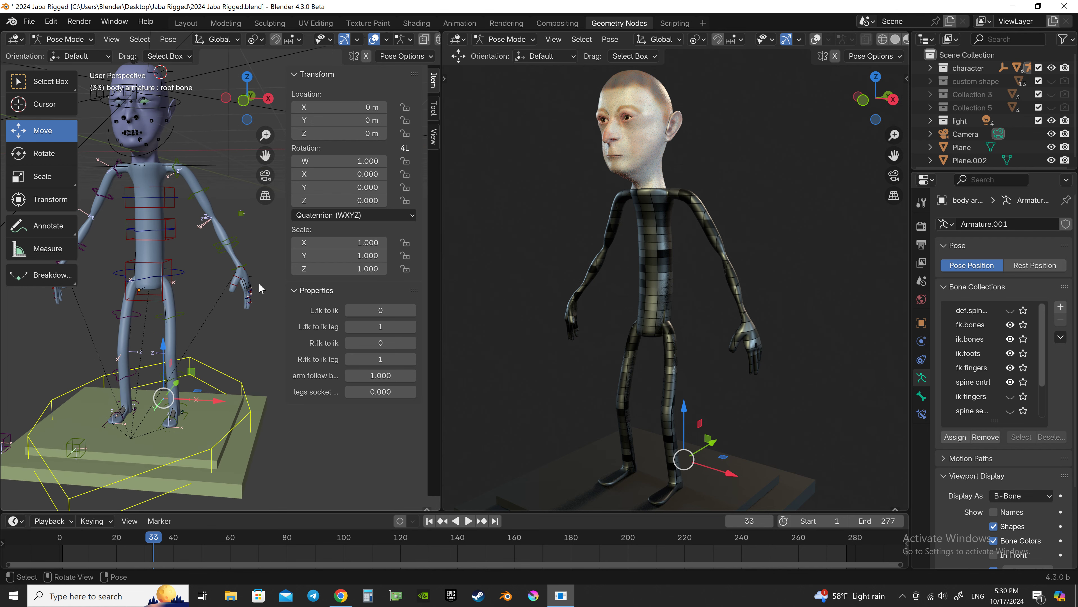
mouse_move(619, 298)
middle_mouse_down()
mouse_move(659, 297)
mouse_move(649, 296)
middle_mouse_up()
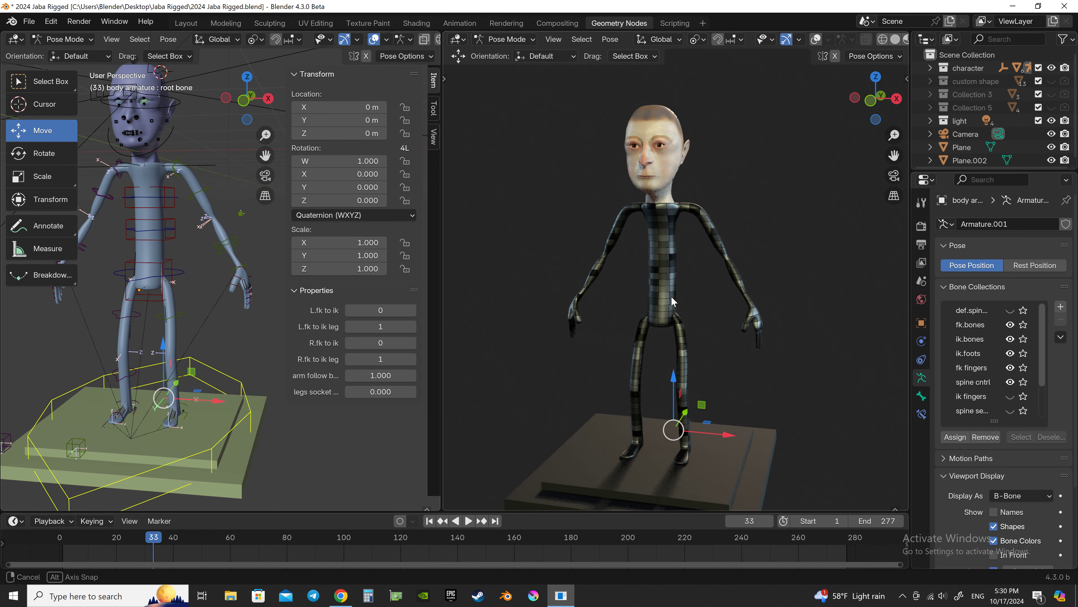
left_click(169, 212)
scroll(191, 221, "down", 1)
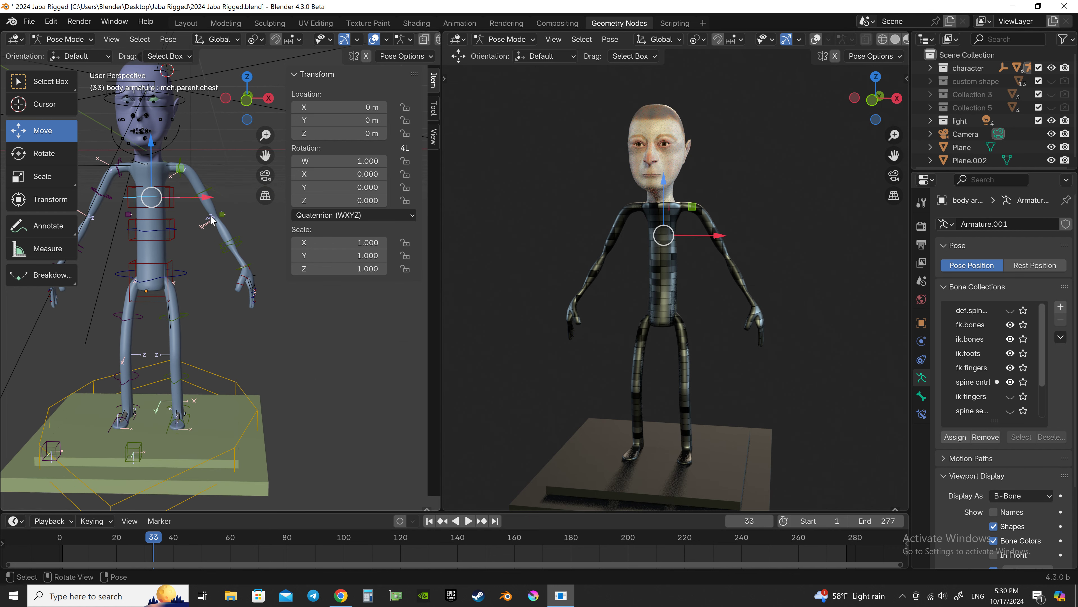
scroll(221, 231, "down", 1)
scroll(246, 240, "down", 1)
key("r")
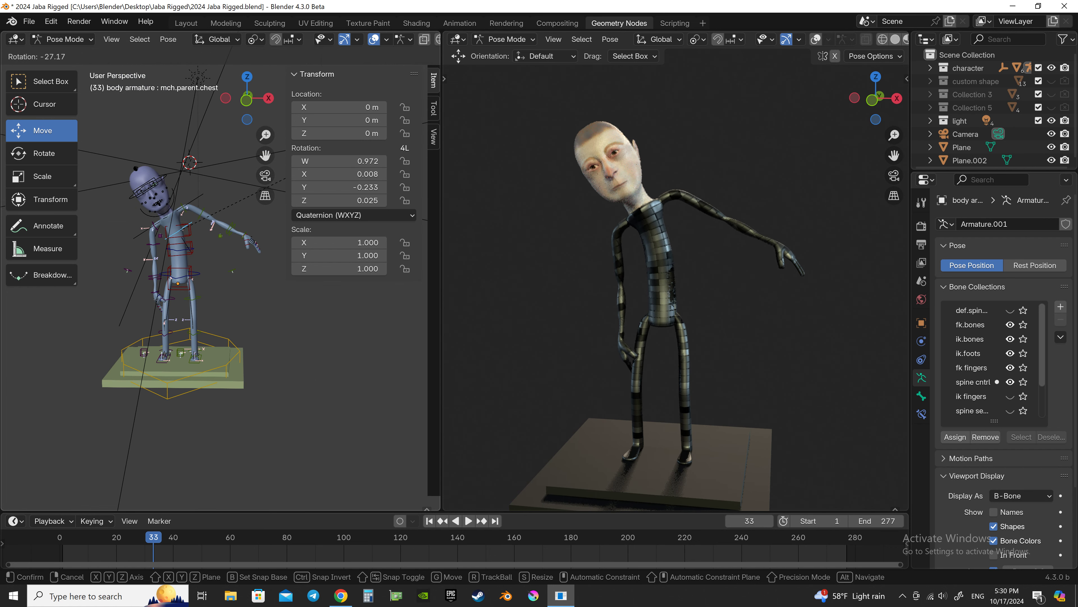
key("Escape")
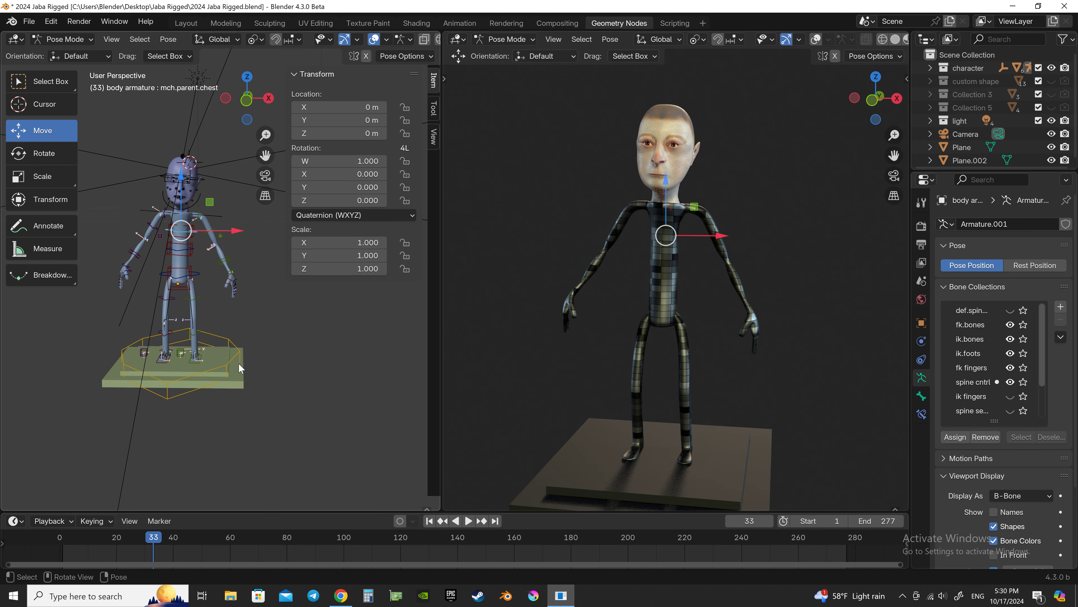
left_click(238, 354)
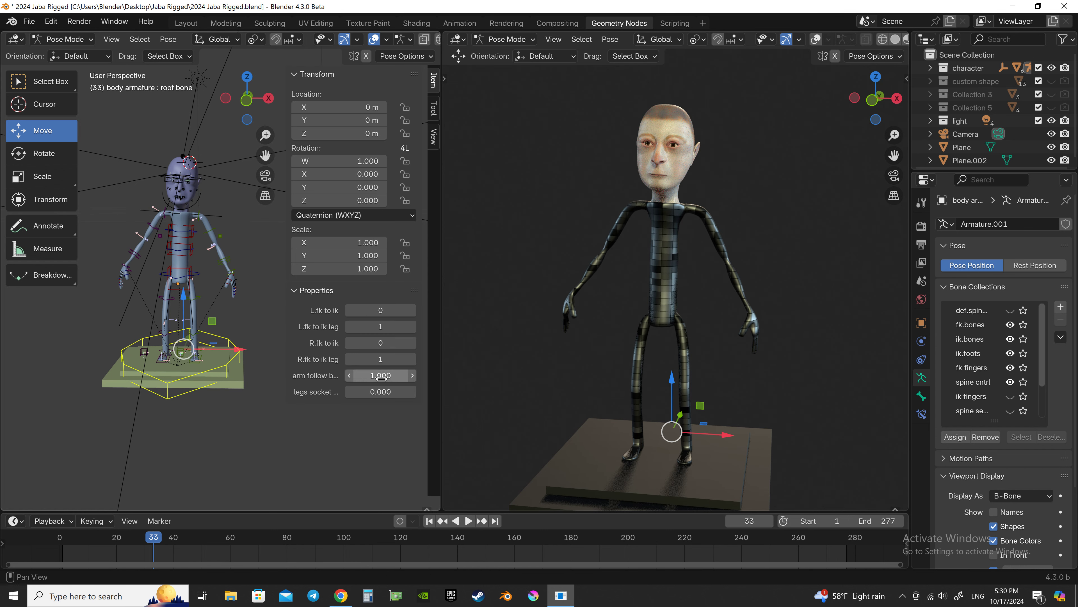
left_click_drag(380, 376, 373, 375)
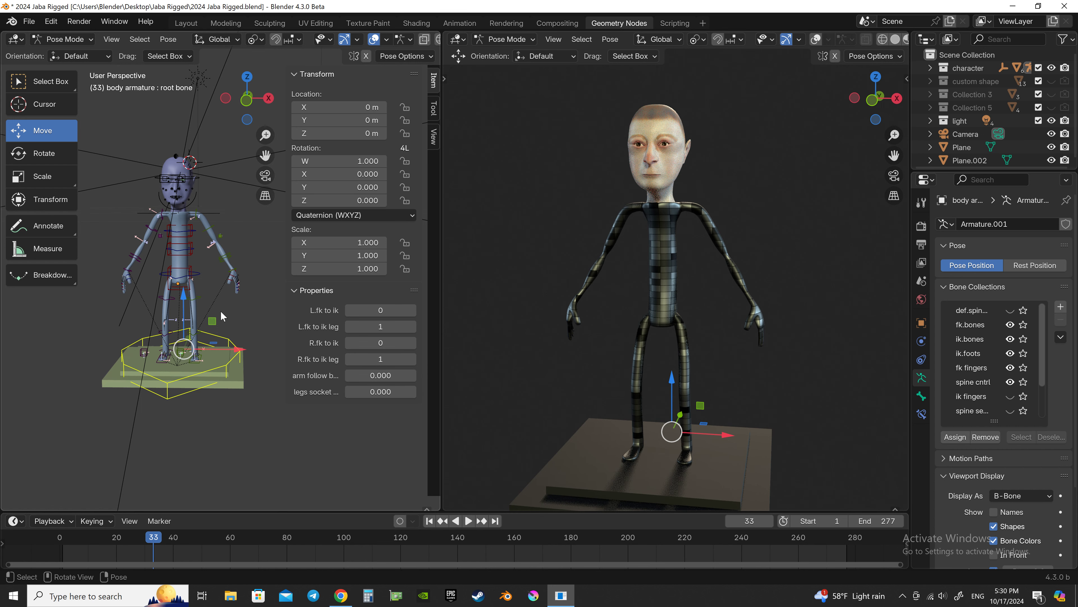
left_click(201, 238)
key("r")
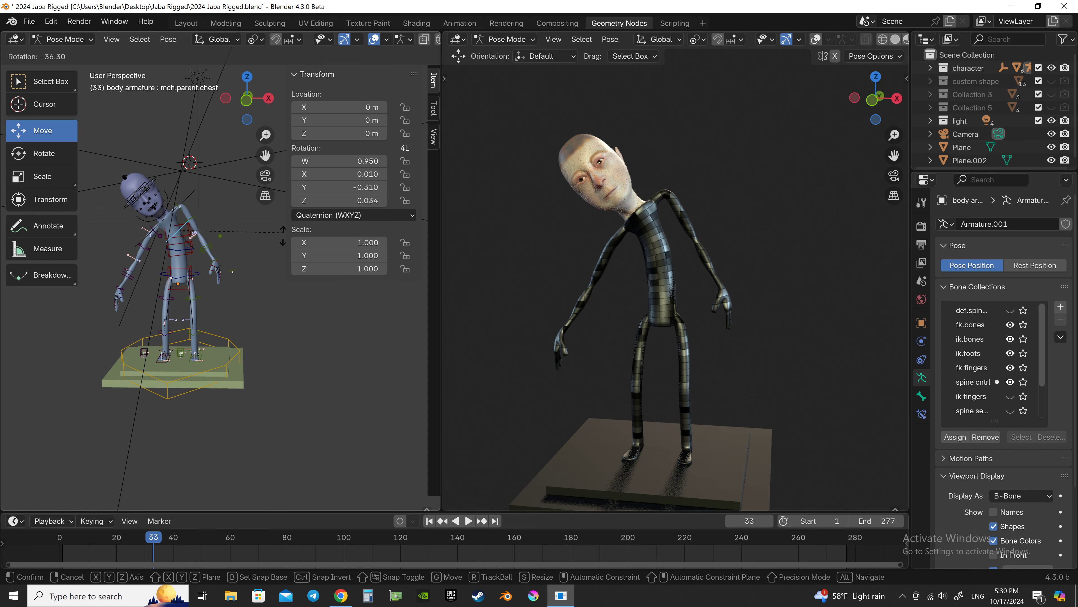
right_click(238, 258)
left_click(268, 331)
left_click(240, 350)
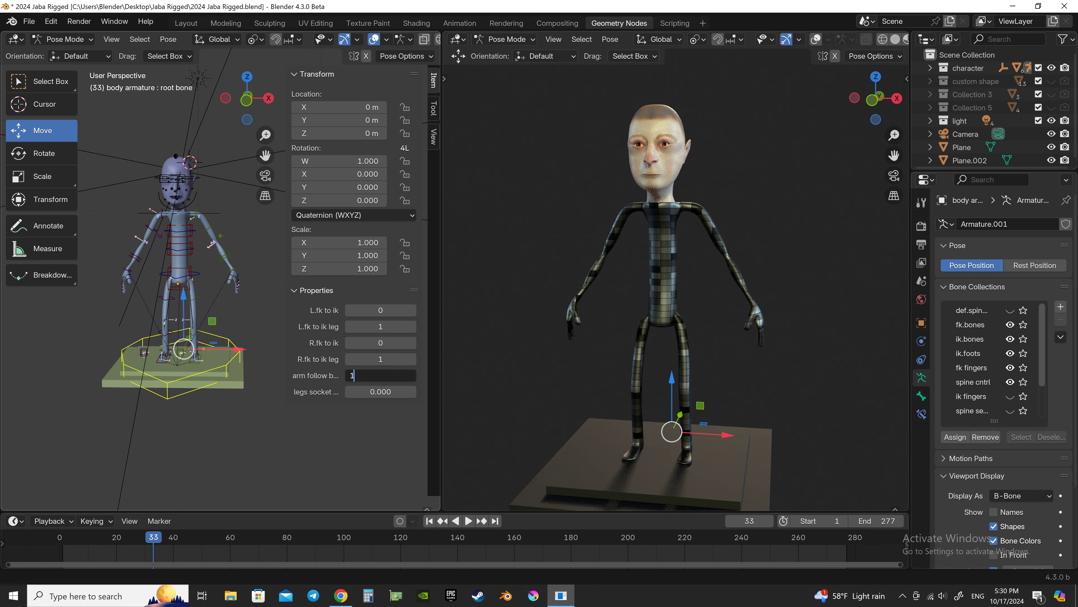
left_click(193, 240)
key("r")
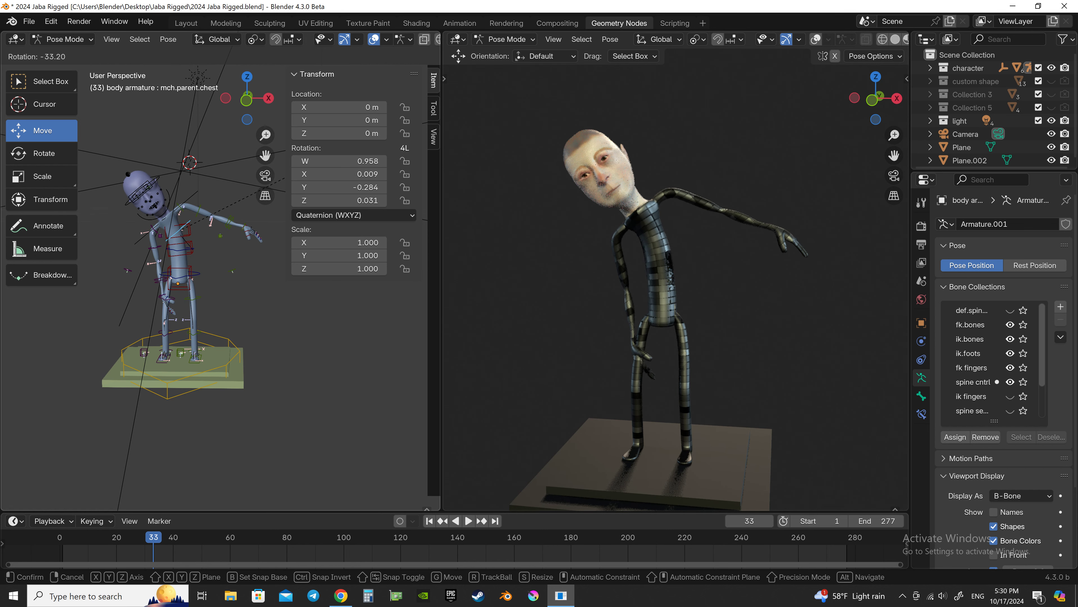
key("Escape")
mouse_move(467, 316)
middle_mouse_down()
mouse_move(529, 315)
mouse_move(692, 365)
middle_mouse_up()
key("r")
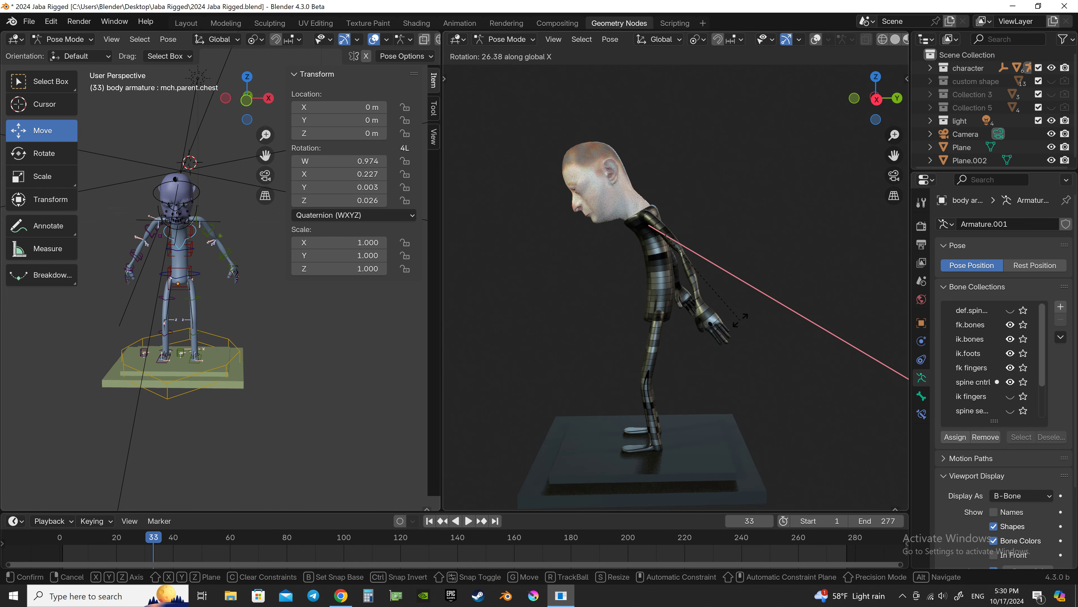
key("Escape")
key("r")
key("x")
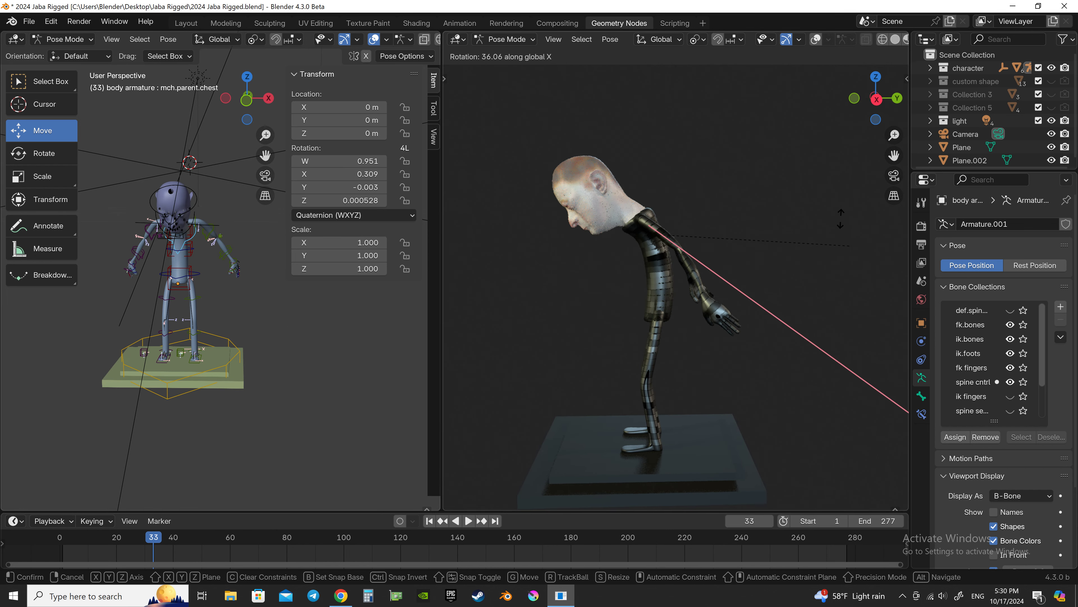
key("Escape")
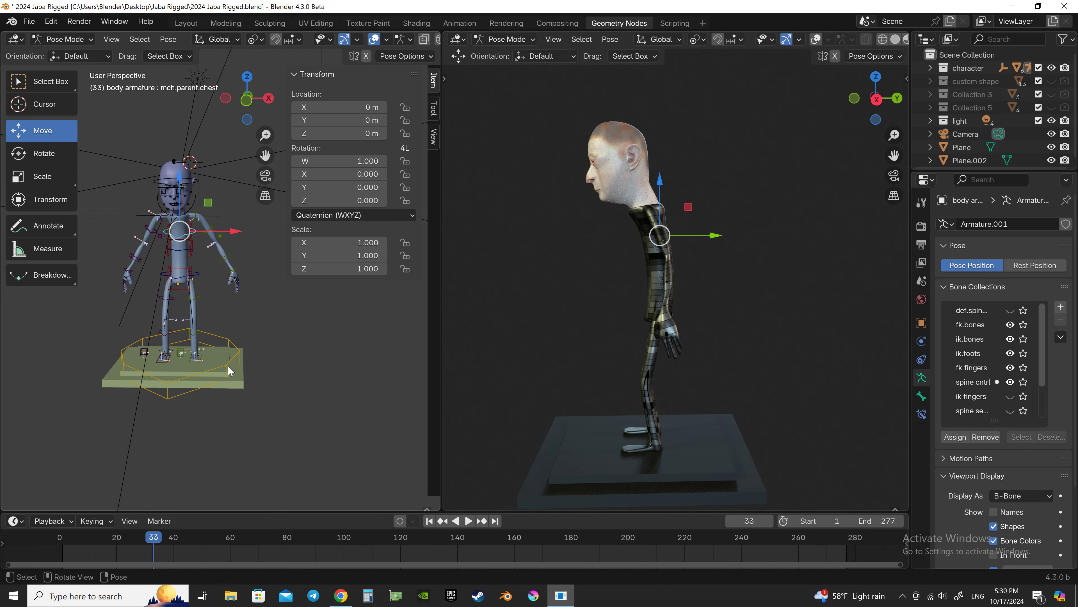
Enter 0 for arm follow on the root bone's properties
left_click(229, 367)
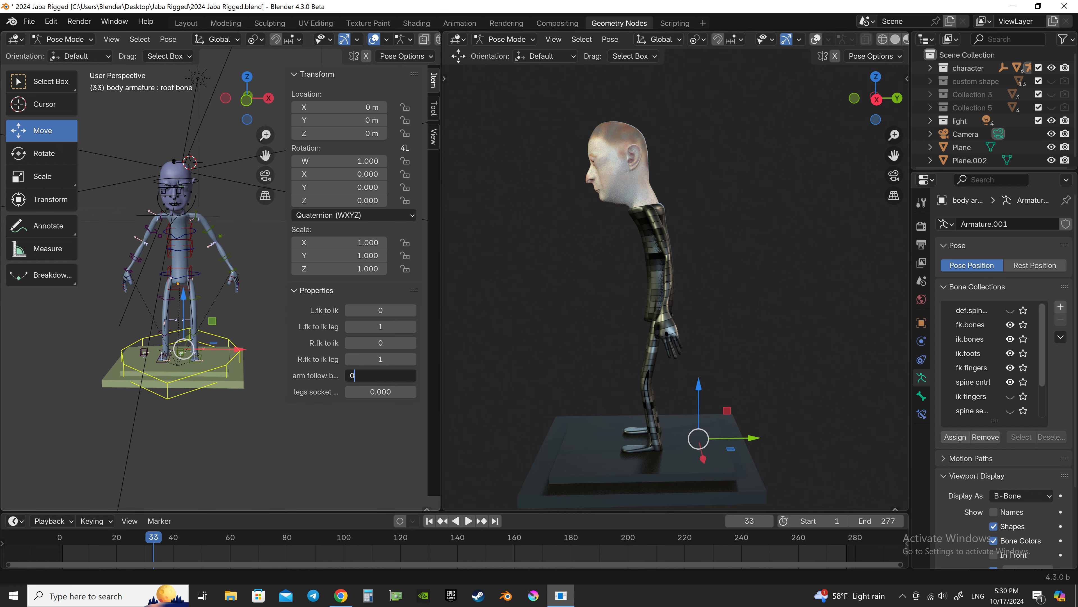
key("Return")
key("r")
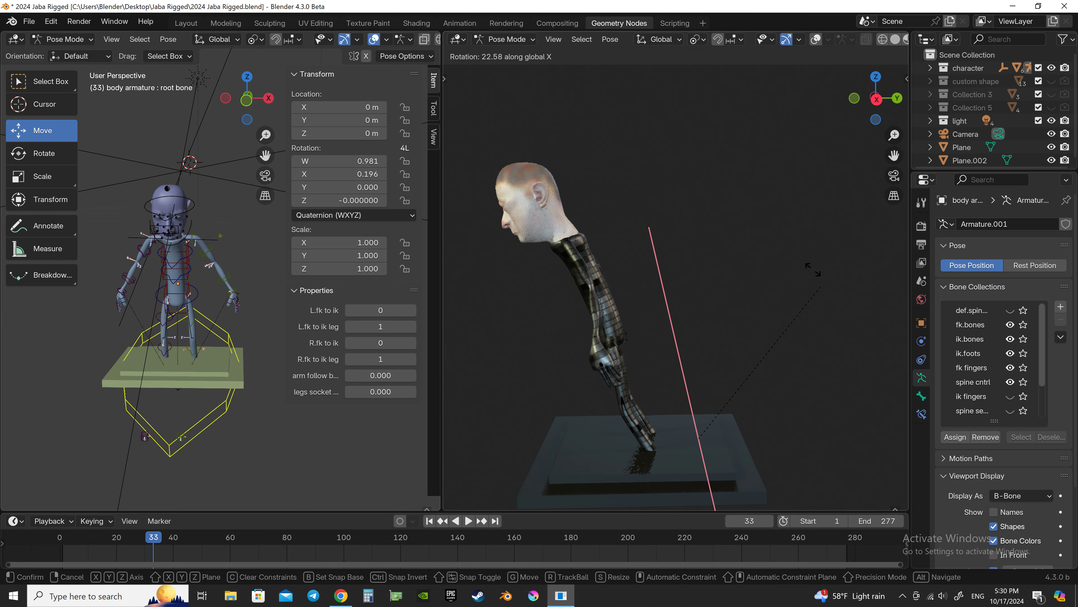
key("Escape")
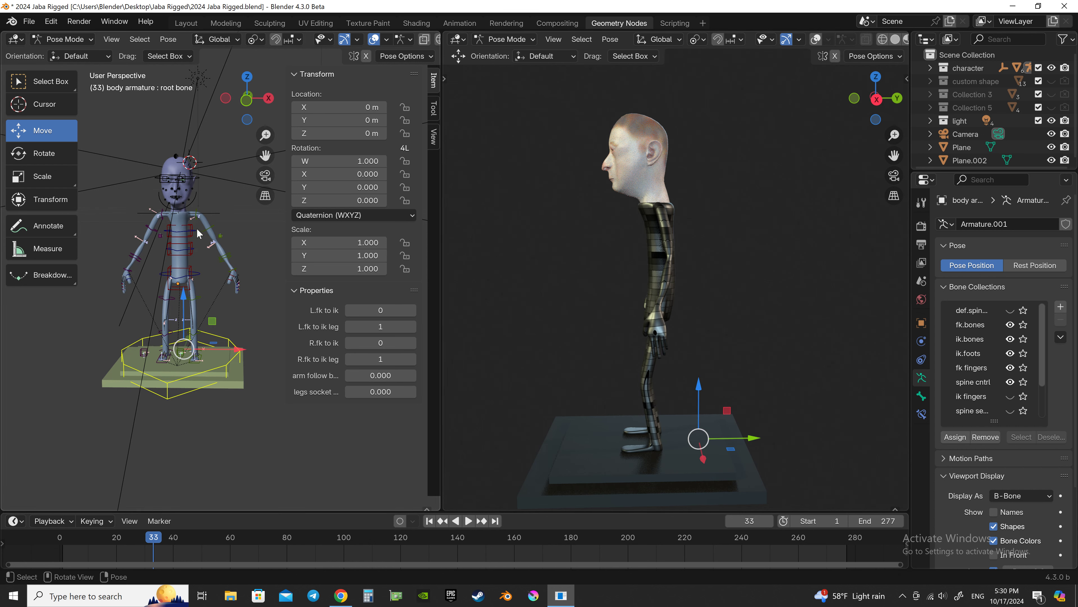
Test bending mch.parent.chest on X, cancel it, and reselect the root bone
left_click(198, 233)
key("r")
key("x")
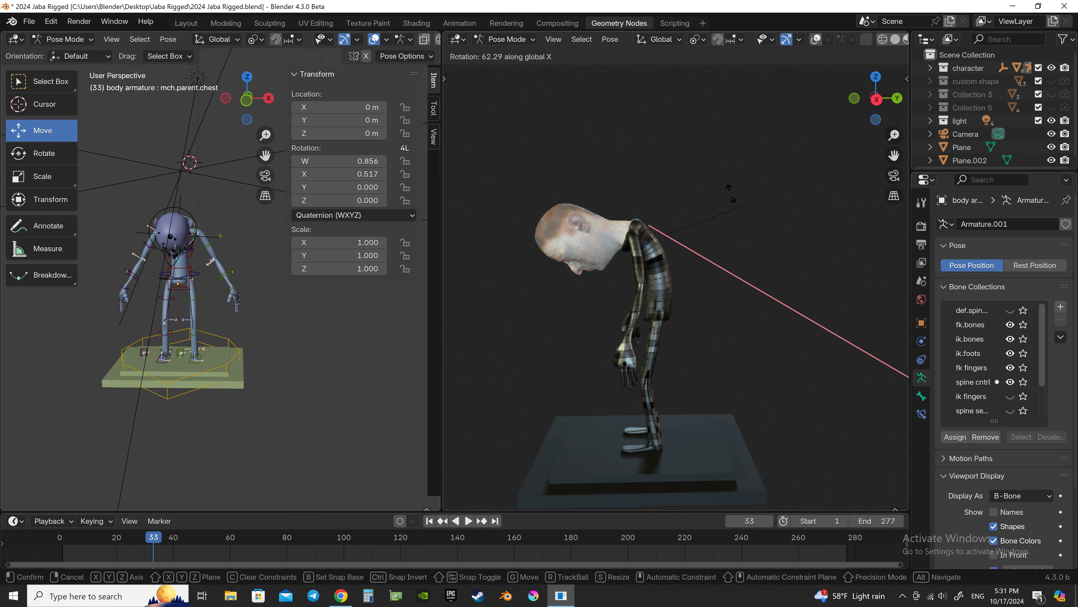
key("Escape")
mouse_move(766, 323)
middle_mouse_down()
mouse_move(708, 339)
mouse_move(797, 334)
middle_mouse_up()
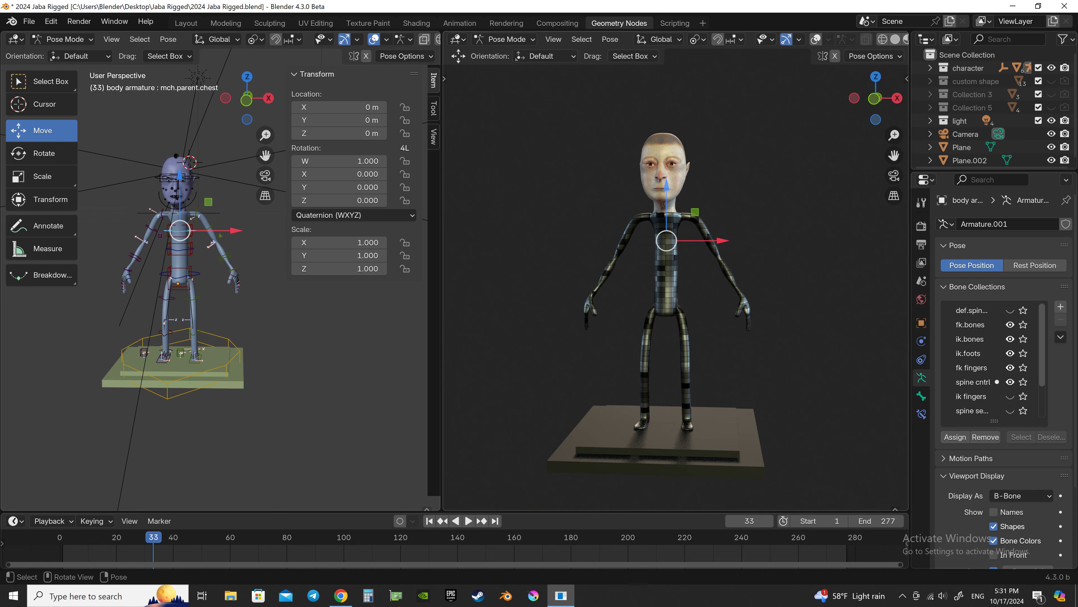
key("r")
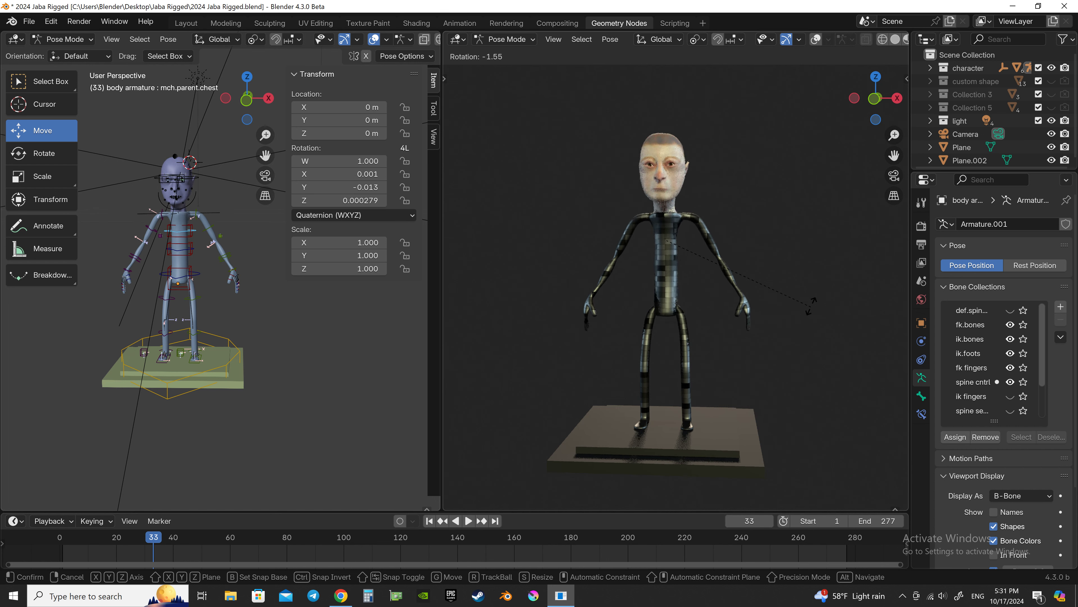
right_click(811, 305)
key("Escape")
middle_click_drag(757, 243, 723, 265)
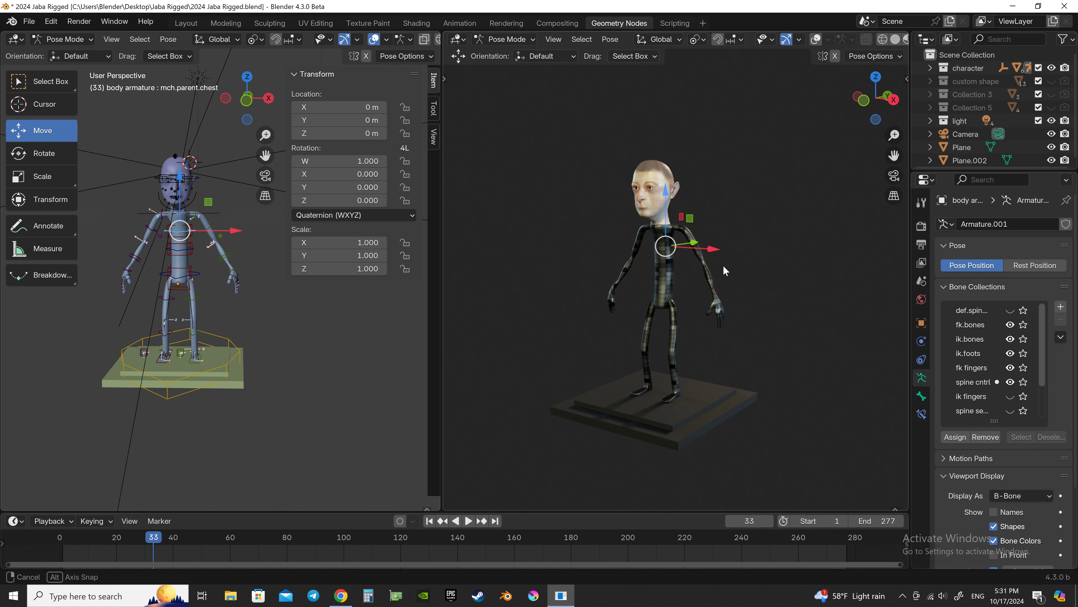
scroll(227, 285, "up", 1)
left_click(245, 373)
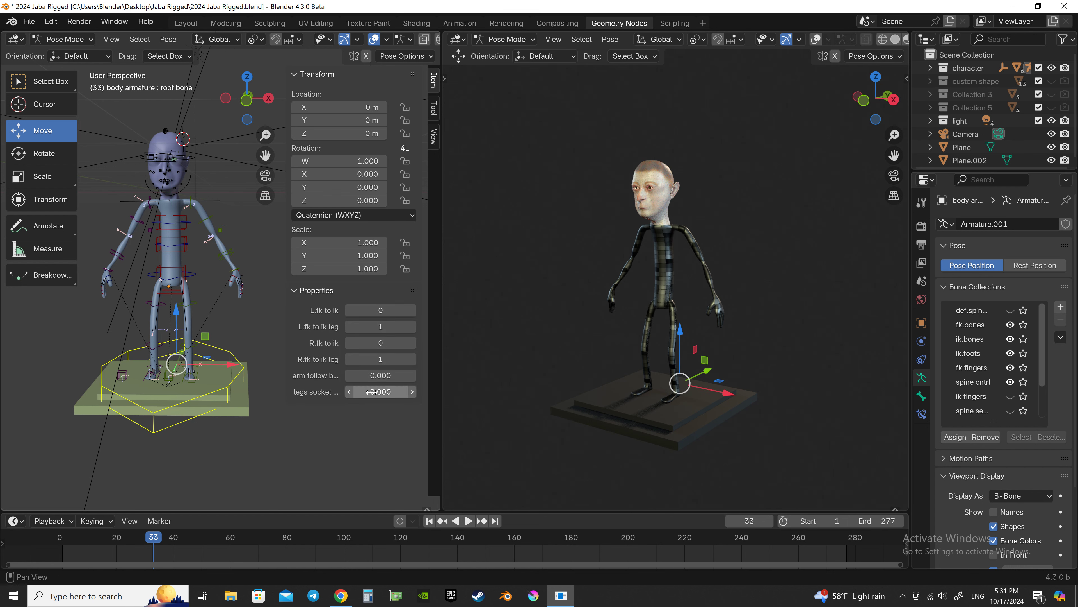
Bend mch.socket.spine to test the torso, cancelling back to rest
middle_click_drag(191, 363, 213, 303)
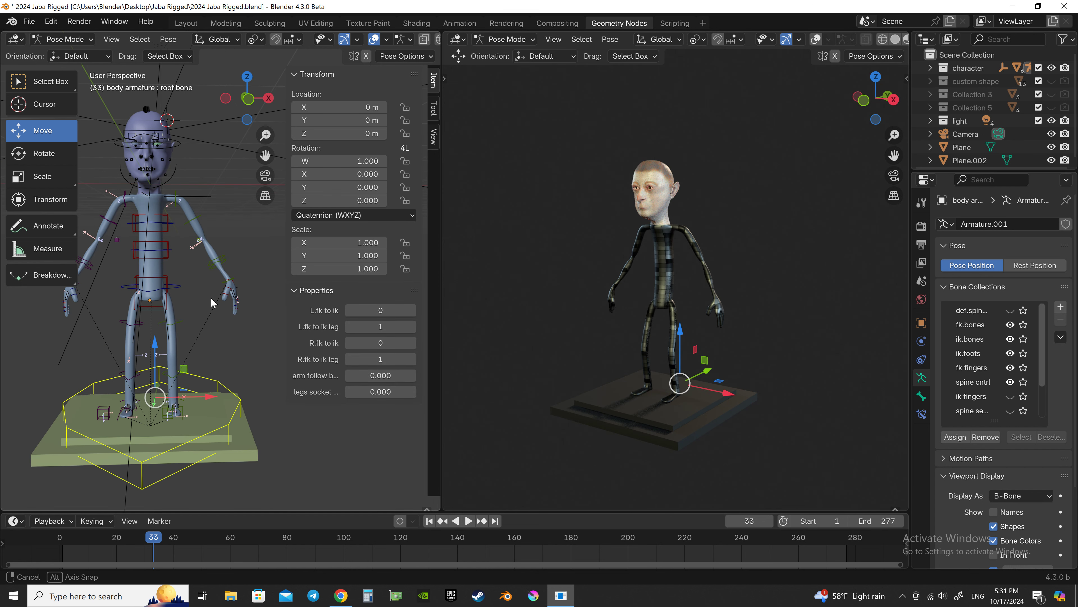
left_click(183, 293)
key("r")
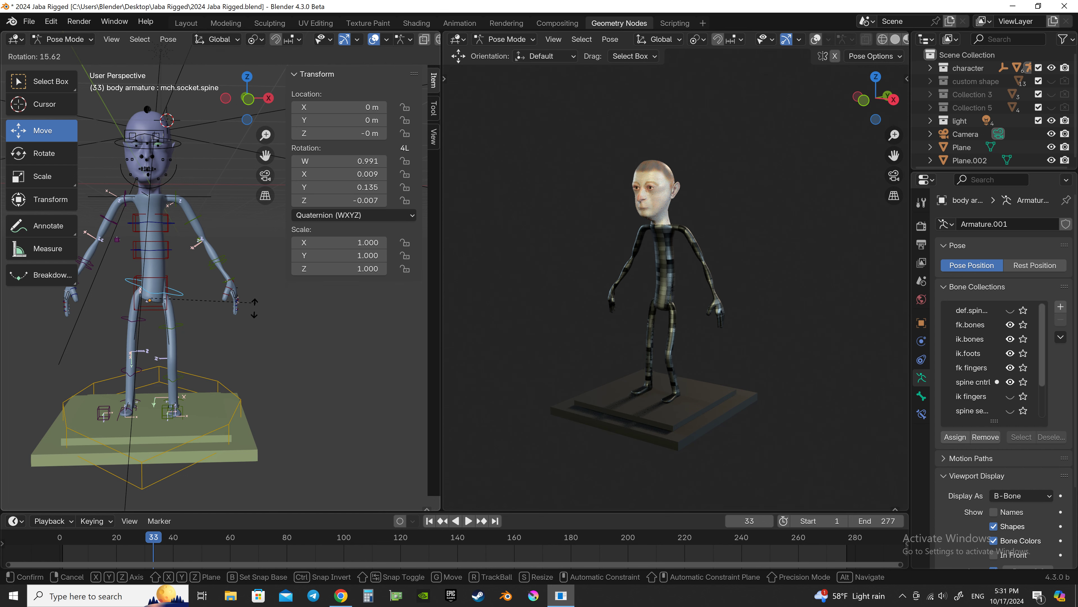
key("Escape")
middle_click_drag(662, 340, 654, 370)
key("r")
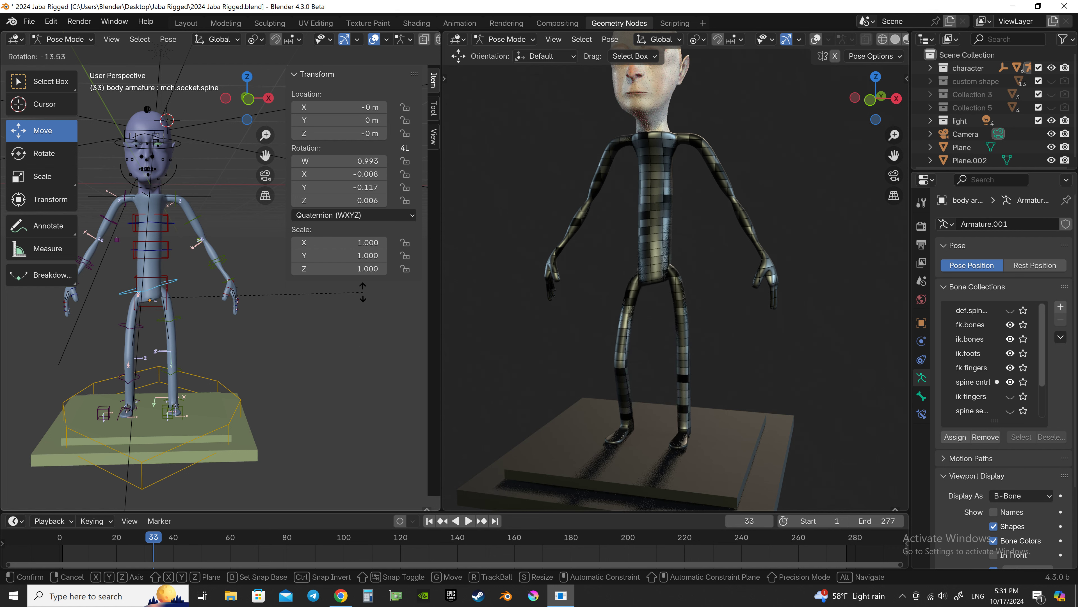
key("Escape")
Retest the spine socket bend, then set legs socket back to 0
left_click(155, 397)
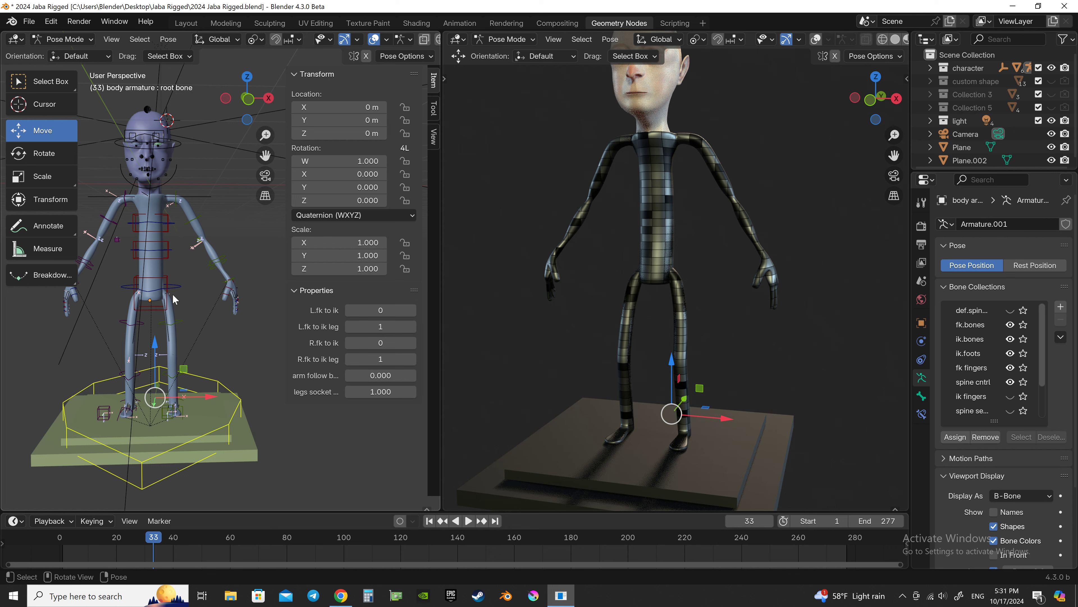
left_click(182, 294)
key("r")
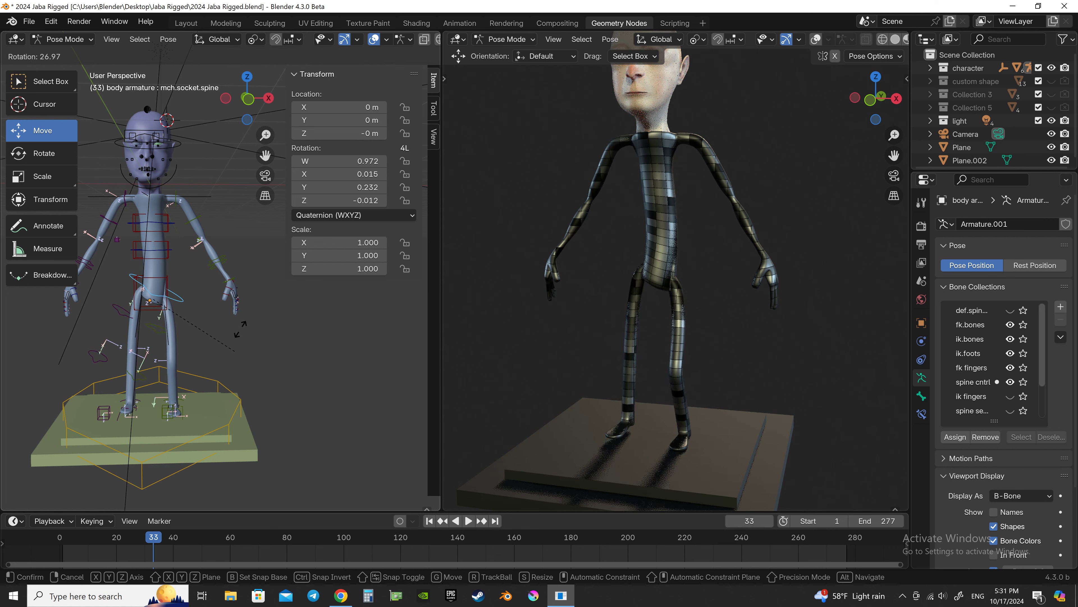
key("Escape")
left_click(155, 397)
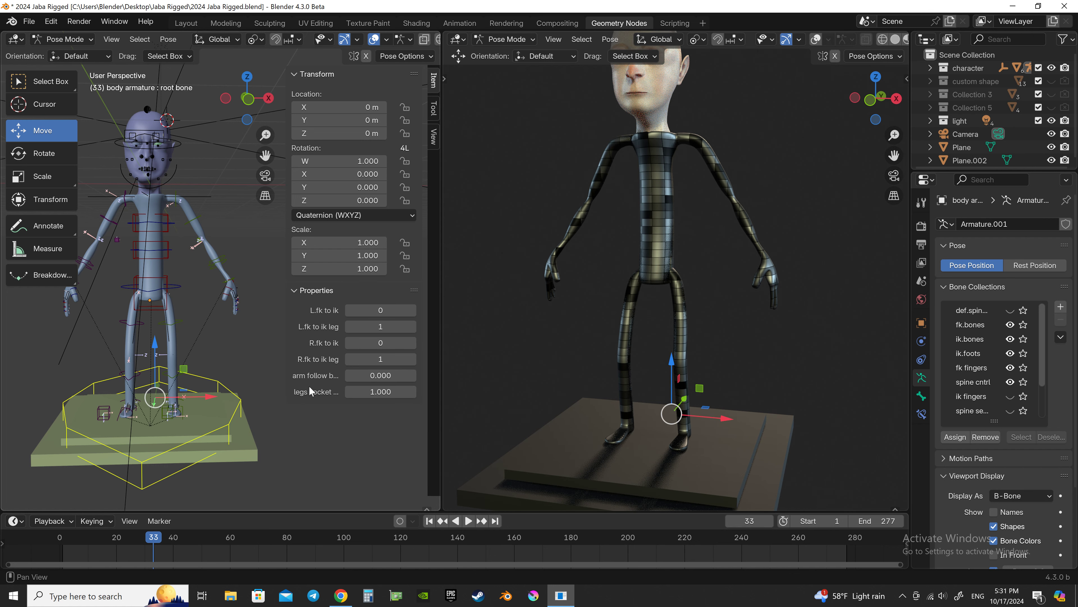
type("0")
key("Return")
scroll(113, 332, "down", 2)
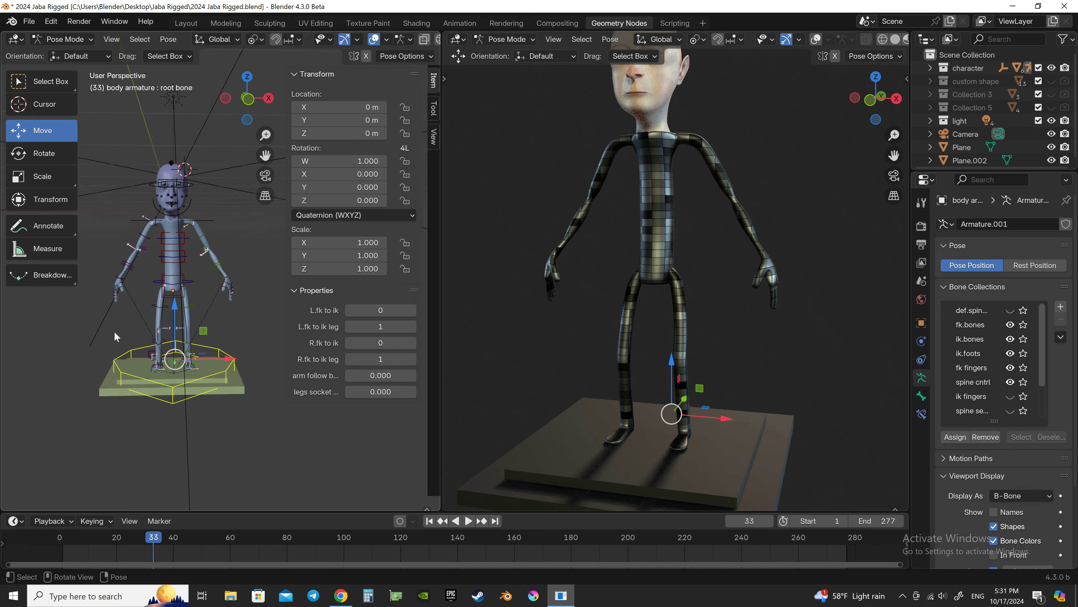
Hide the N sidebar and turn on visibility of the 'two bone' stretch collection
scroll(114, 332, "down", 1)
scroll(196, 243, "down", 1)
key("n")
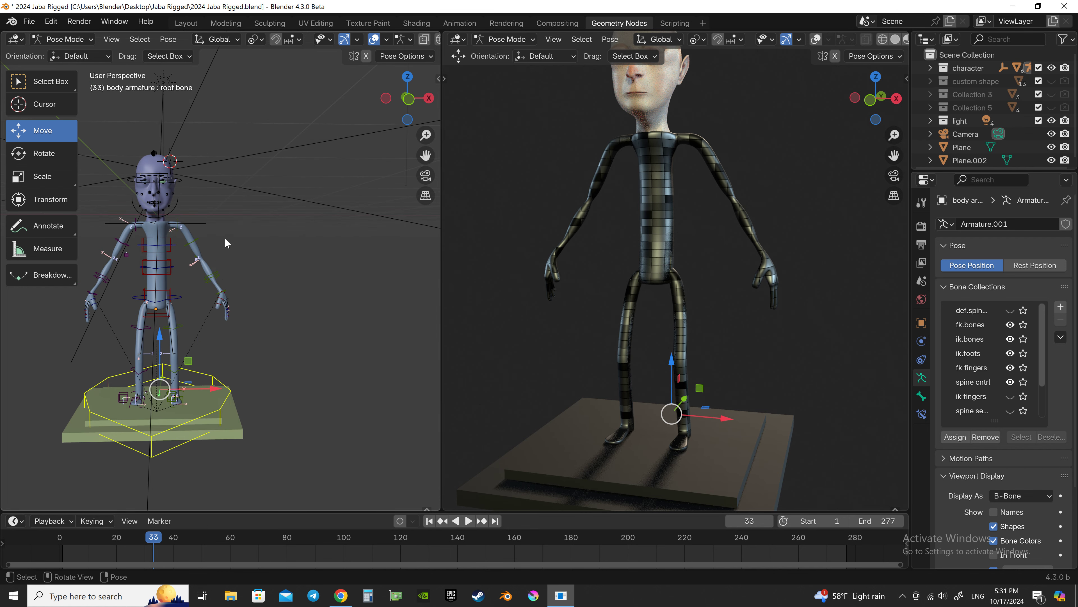
scroll(229, 278, "up", 4)
mouse_move(268, 277)
middle_mouse_down()
mouse_move(226, 295)
mouse_move(248, 282)
mouse_move(251, 295)
middle_mouse_up()
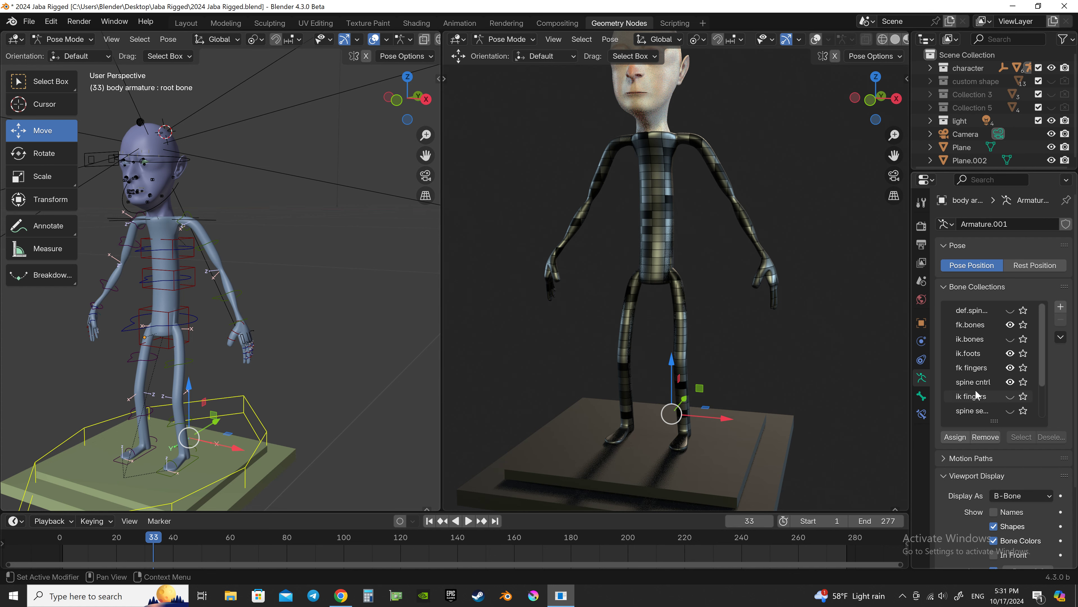
left_click_drag(996, 422, 987, 473)
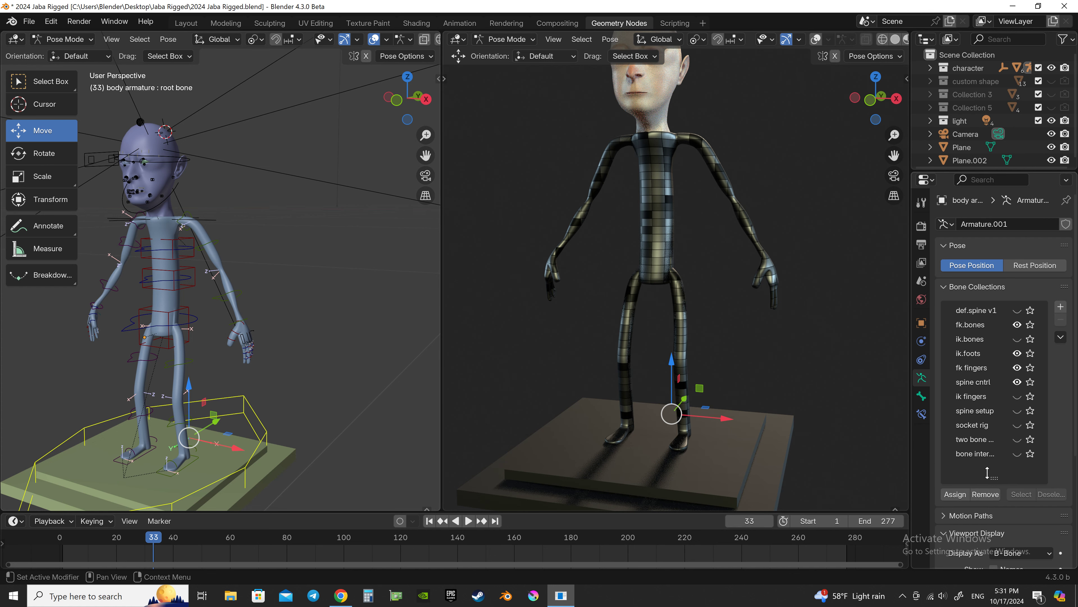
left_click(1017, 439)
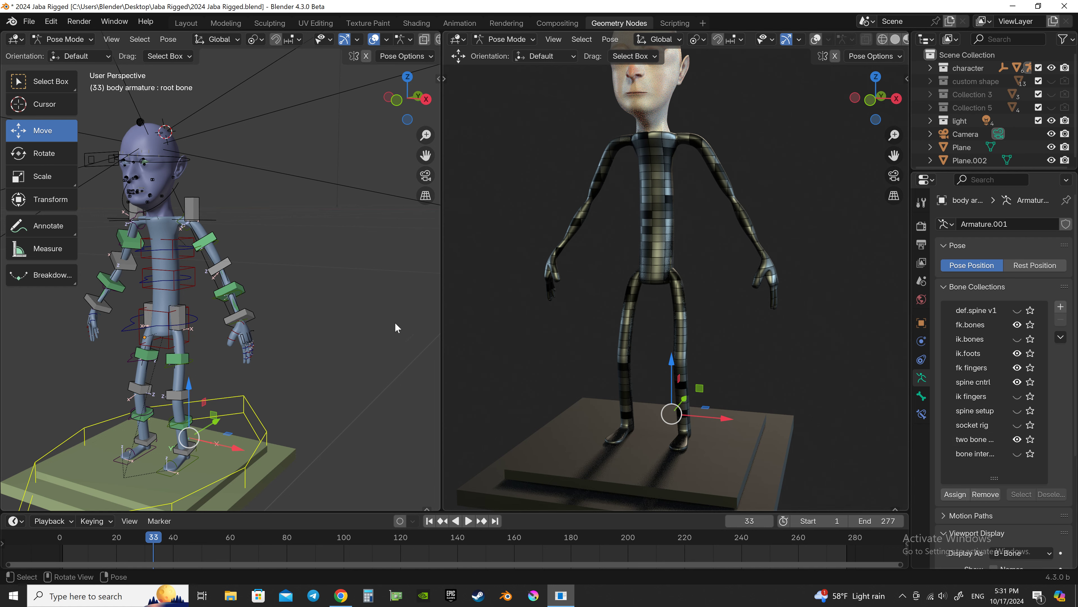
Select strech.knee.leg.R and push the knee outward over several moves
left_click(178, 391)
middle_click_drag(178, 390, 200, 361, "shift")
mouse_move(789, 294)
middle_mouse_down()
mouse_move(679, 302)
mouse_move(689, 337)
middle_mouse_up()
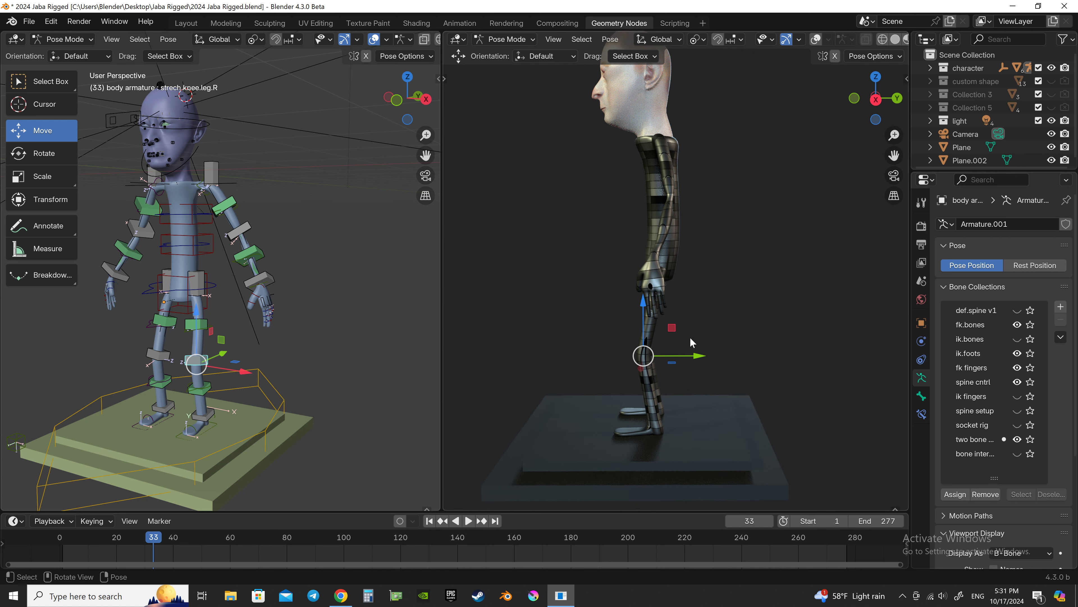
key("g")
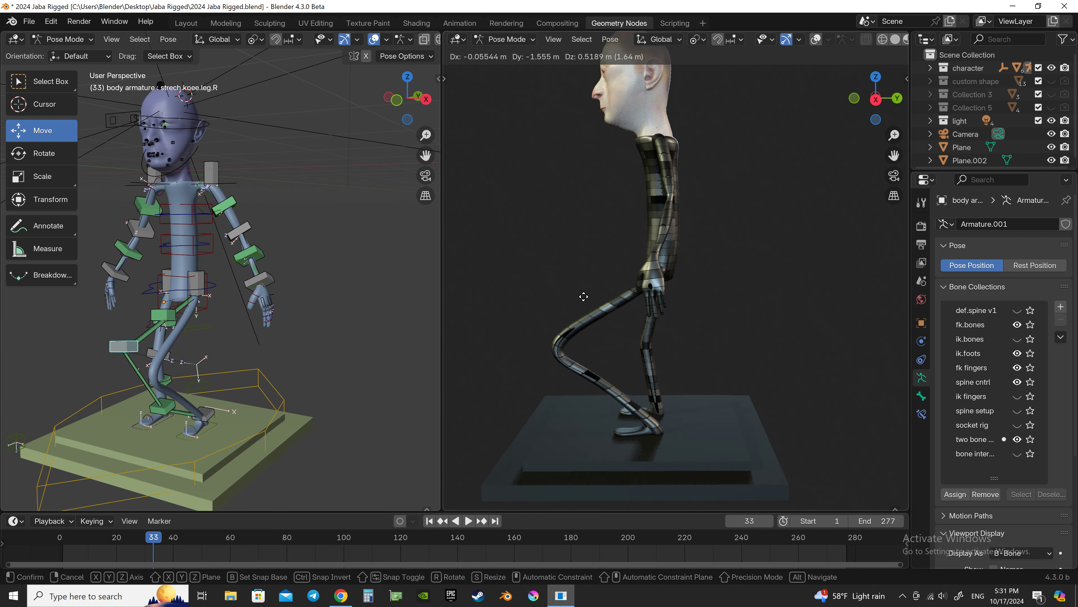
left_click(594, 323)
middle_click_drag(595, 323, 662, 314)
key("g")
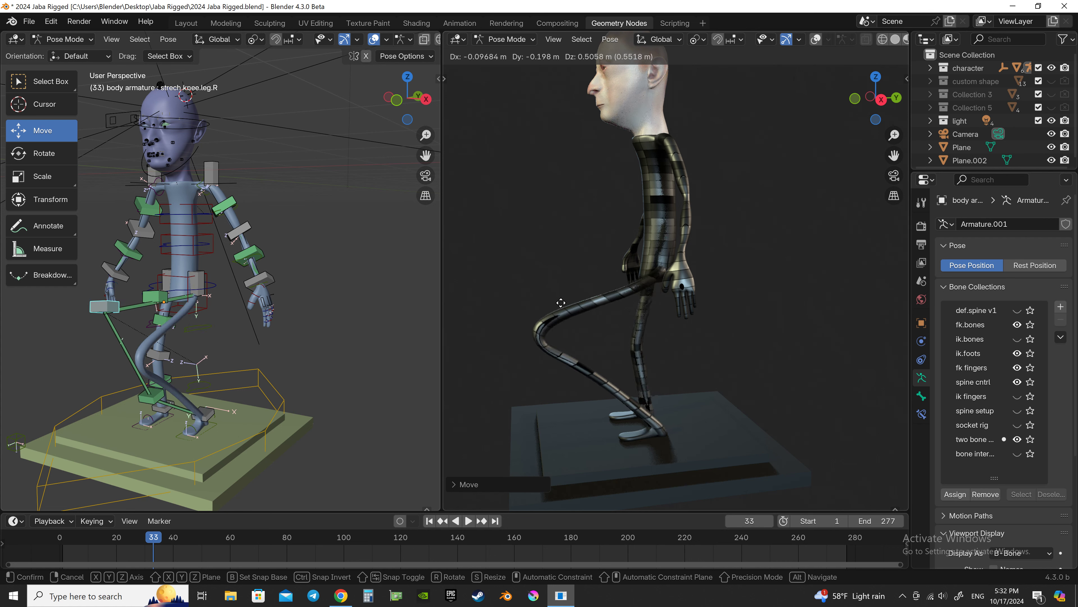
left_click(541, 301)
middle_click_drag(200, 327, 339, 327)
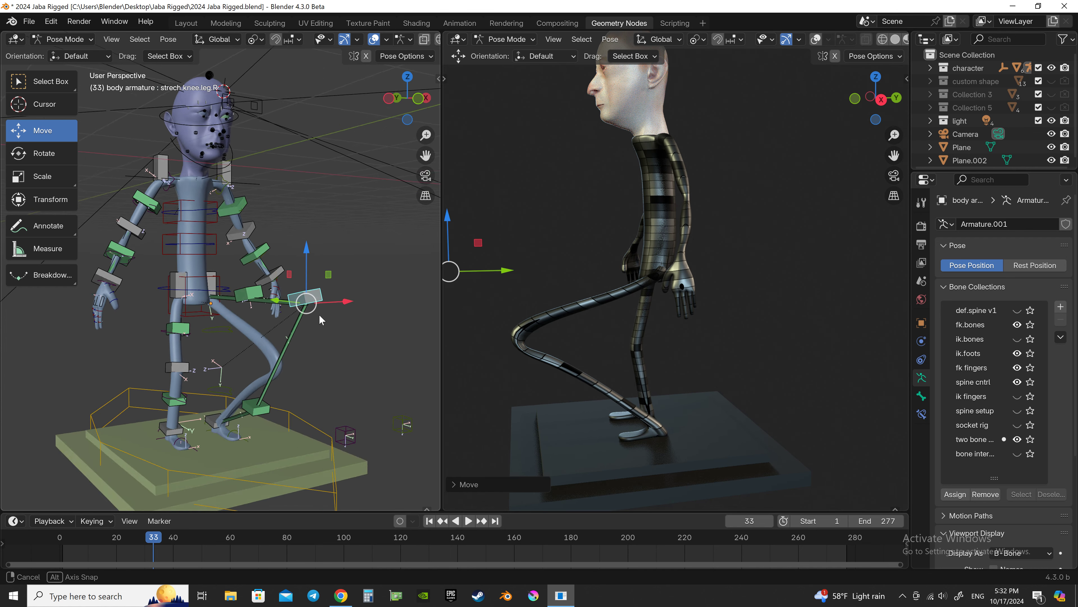
key("g")
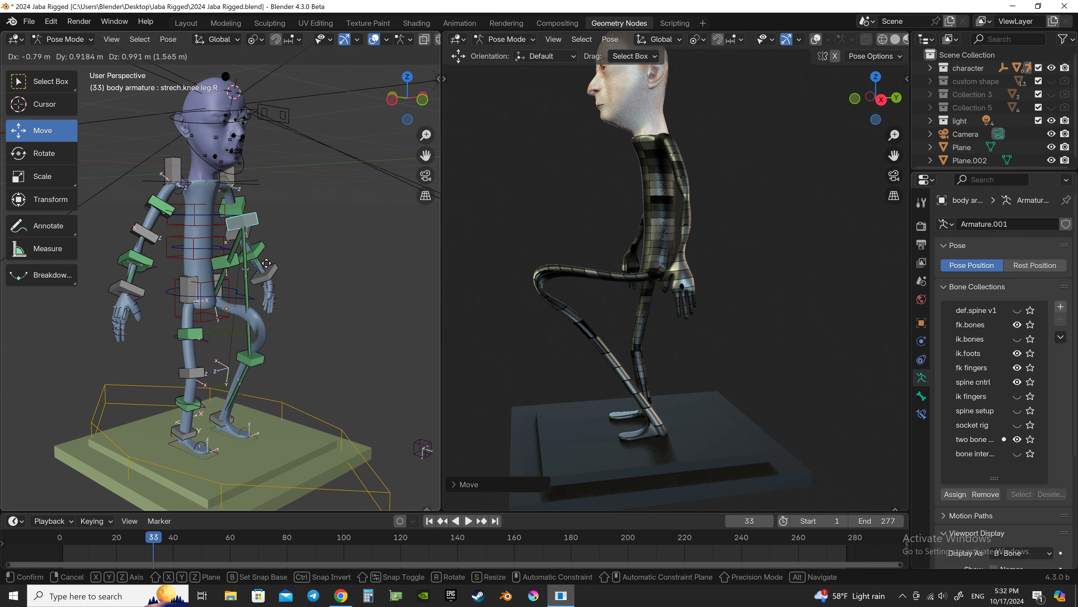
left_click(329, 337)
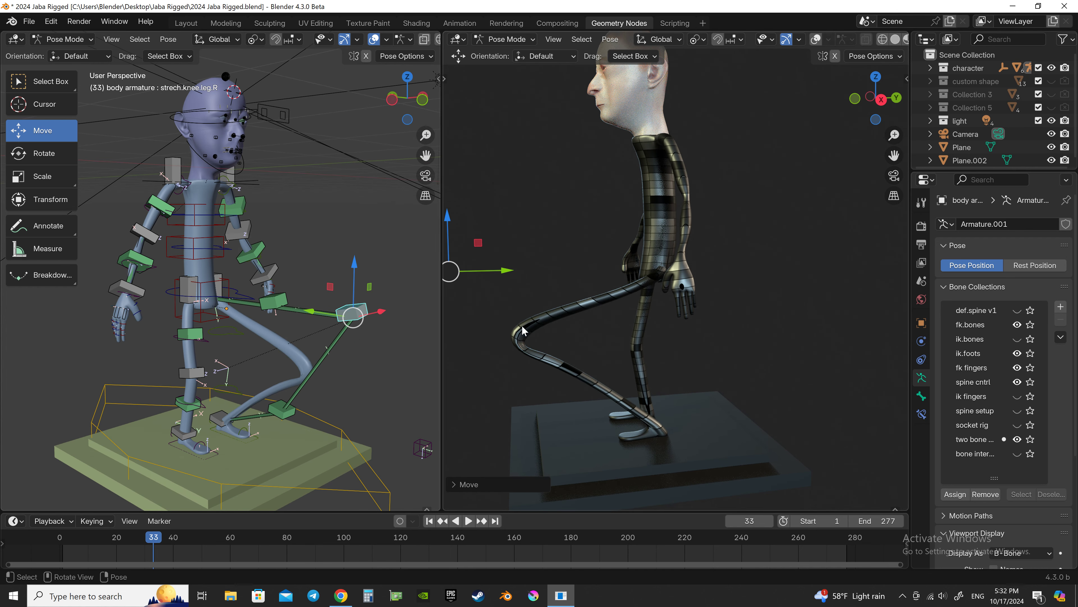
Keep repositioning the knee control from front and side views, leaving the leg bent
middle_click_drag(522, 330, 504, 331)
key("g")
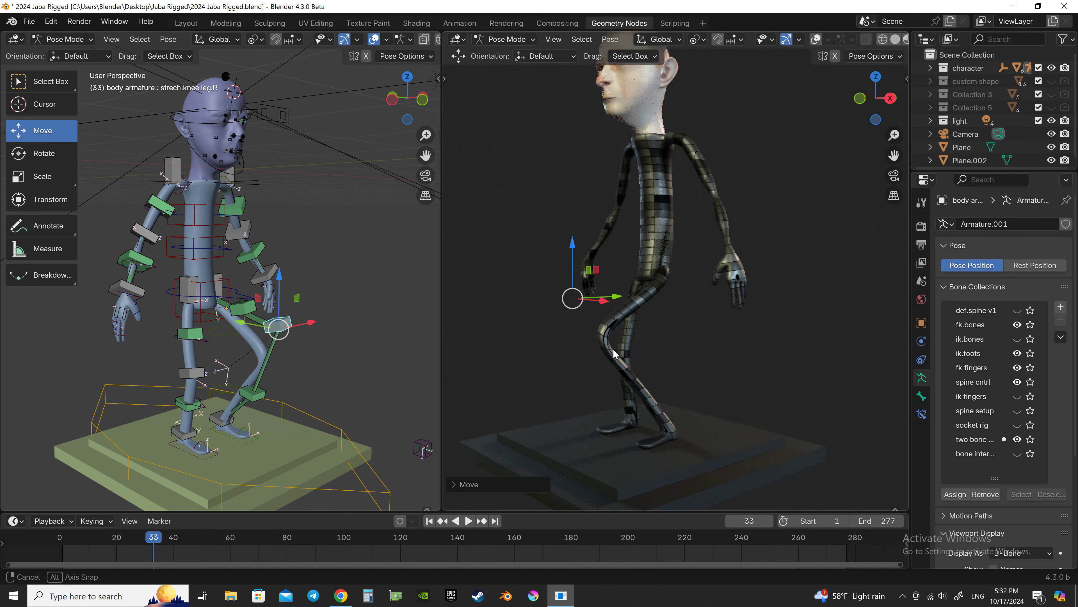
middle_click_drag(615, 353, 683, 304)
key("g")
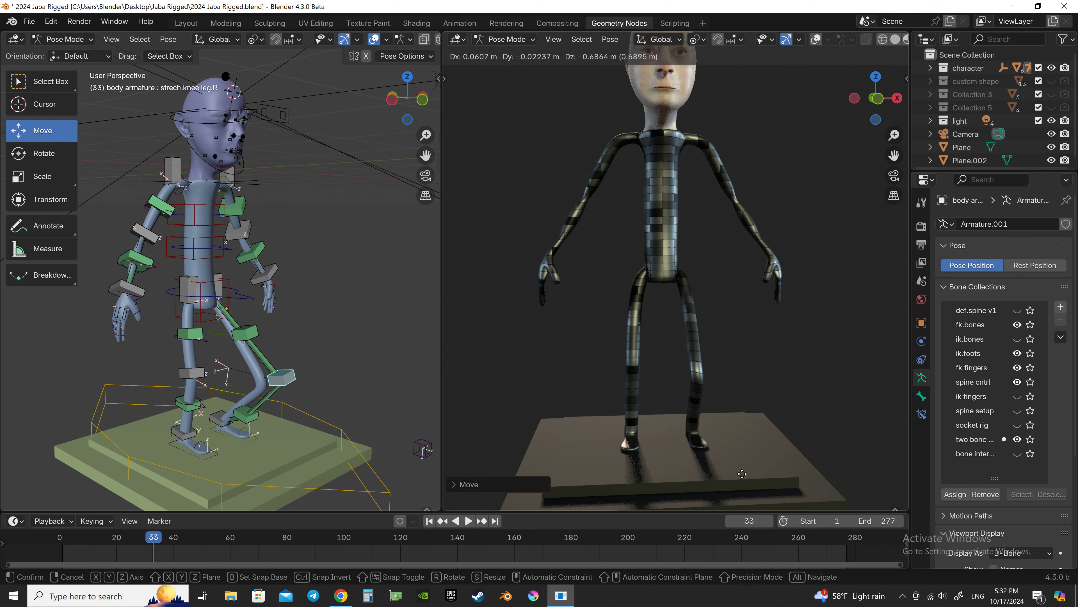
left_click(714, 383)
middle_click_drag(696, 388, 683, 388)
key("g")
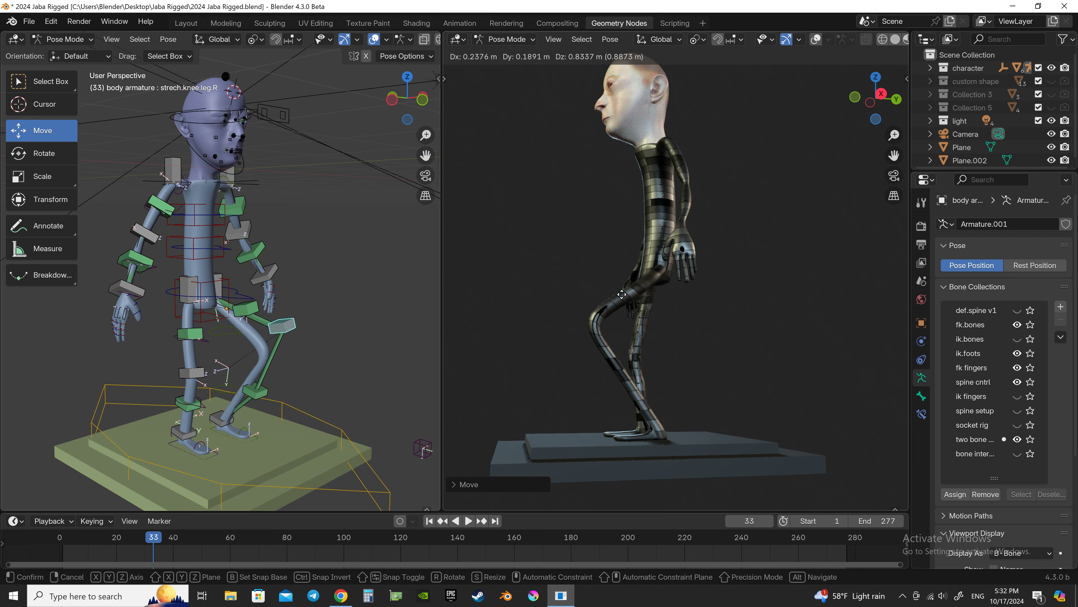
left_click(578, 323)
Move strech.upper.leg.R after two cancelled tries, then test moving strech.lower.leg.R
left_click(279, 324)
key("g")
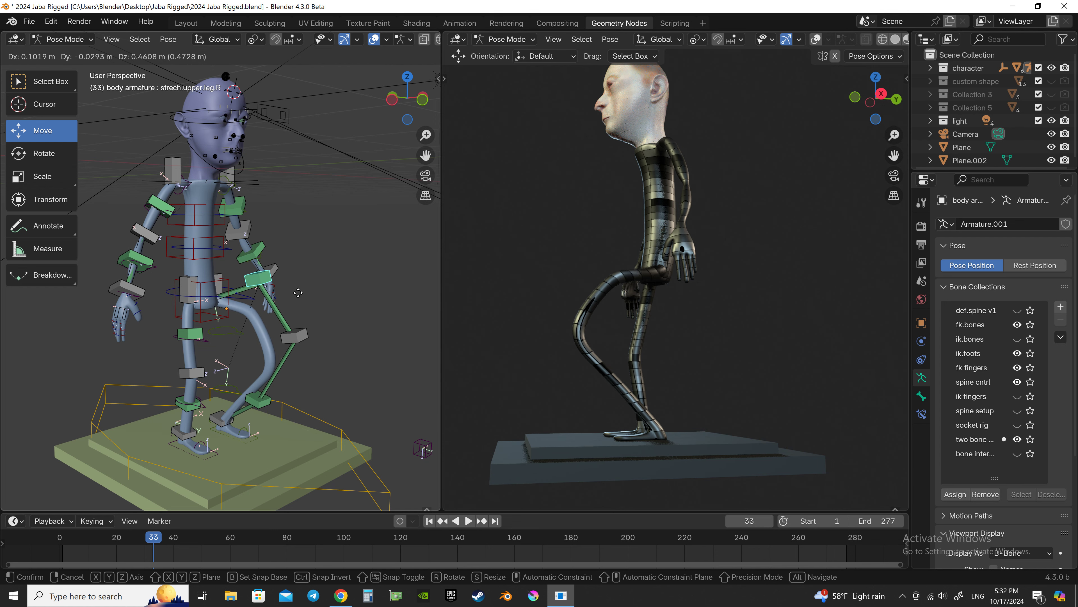
right_click(315, 285)
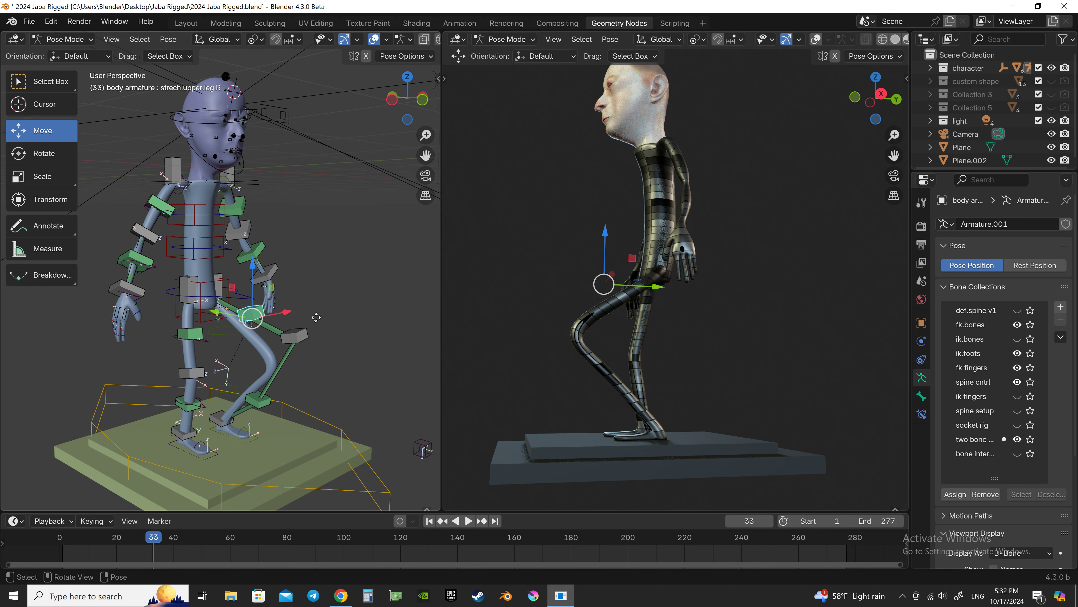
key("g")
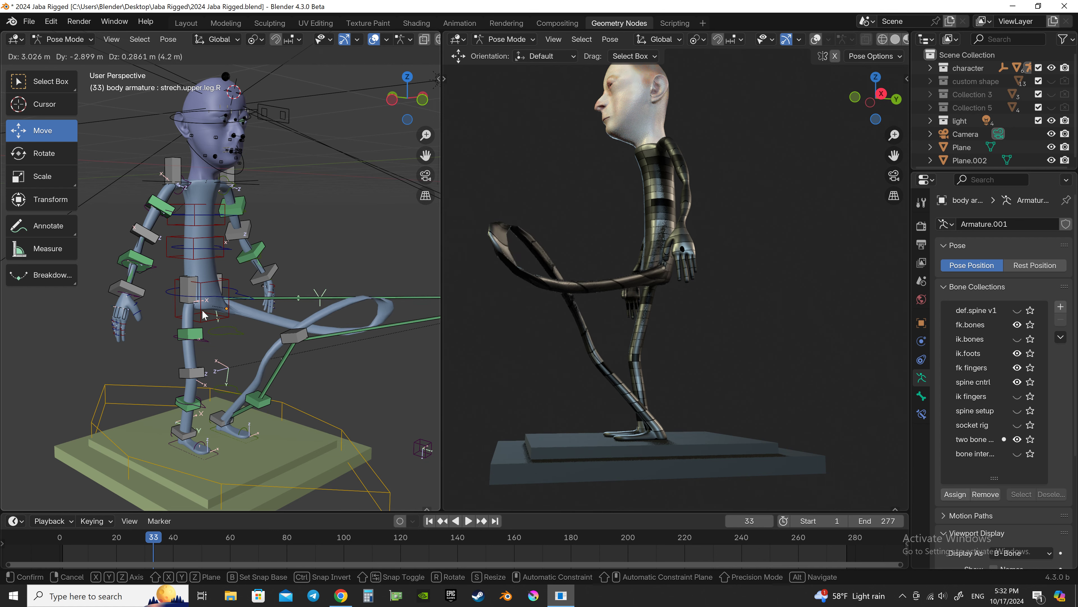
key("Escape")
key("g")
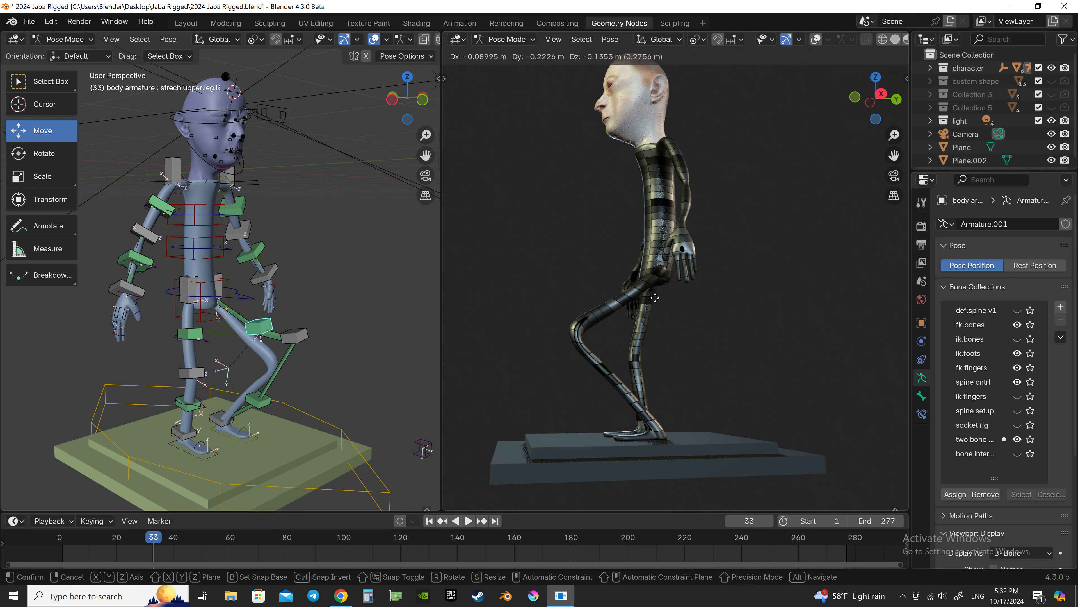
left_click(670, 290)
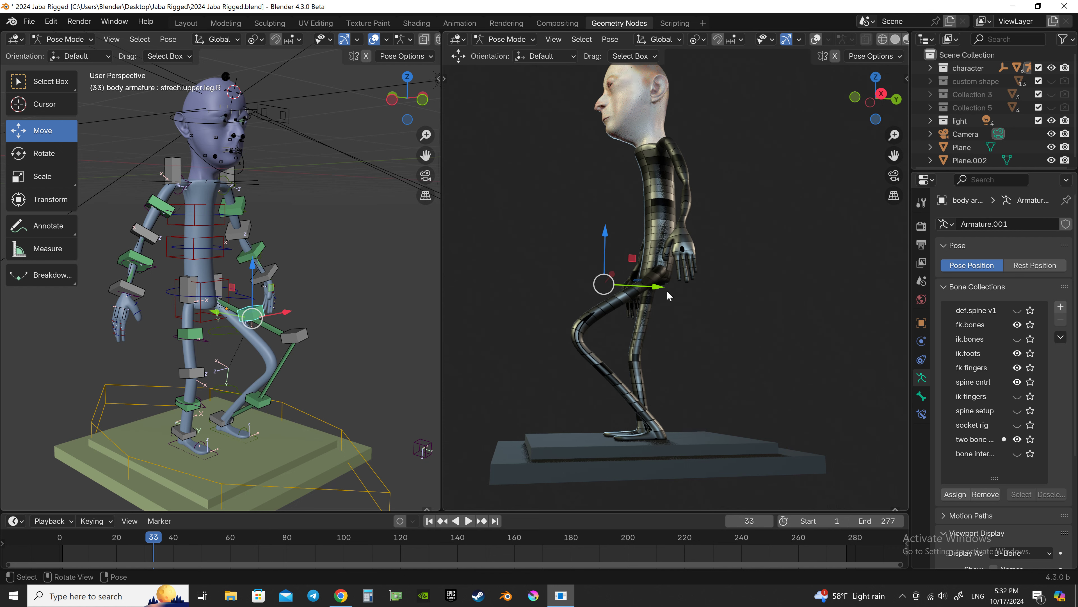
left_click(262, 402)
key("g")
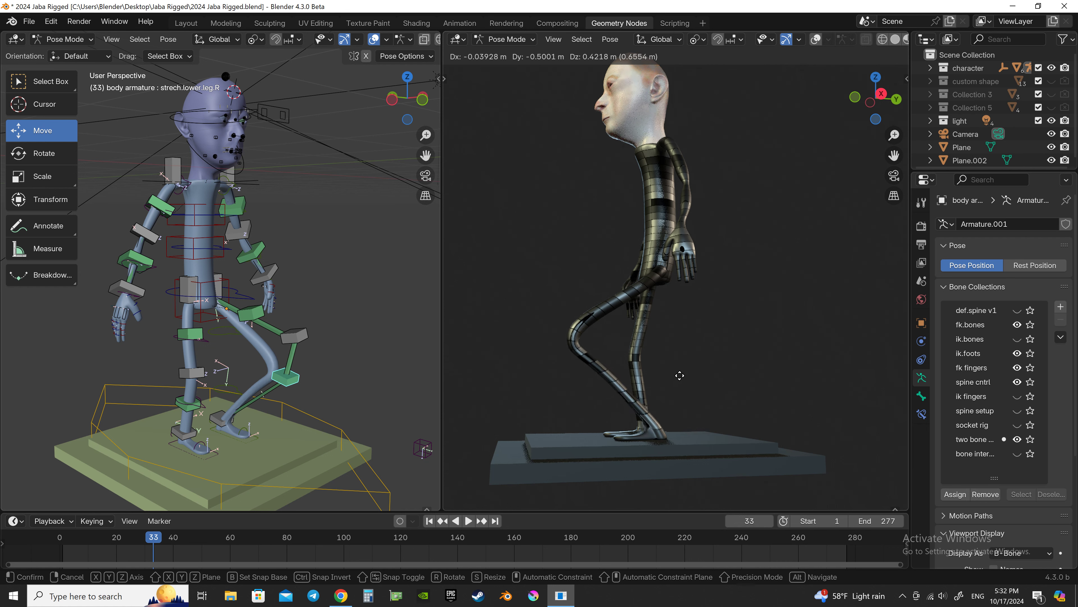
key("Escape")
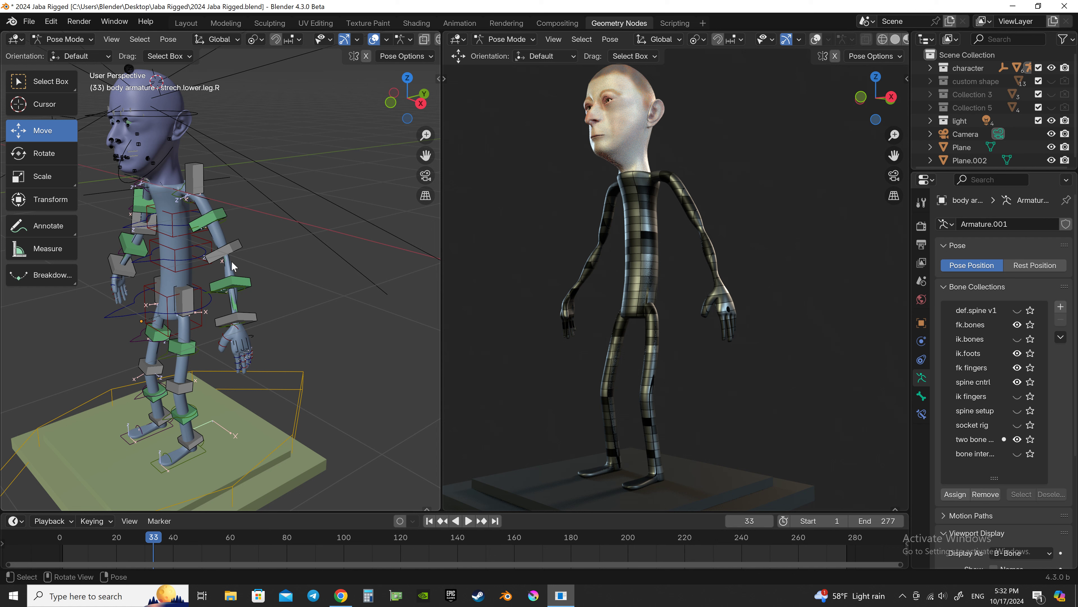
Move the mid-arm stretch bone, then try strech.upper.arm.R and cancel it
key("g")
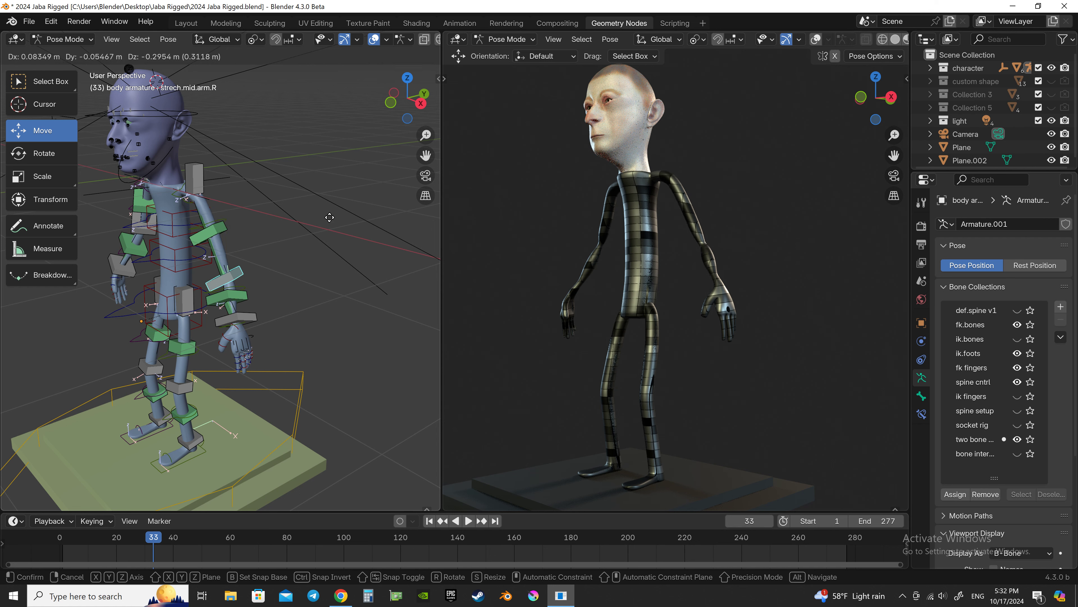
mouse_move(713, 233)
middle_mouse_down()
mouse_move(672, 239)
mouse_move(715, 286)
middle_mouse_up()
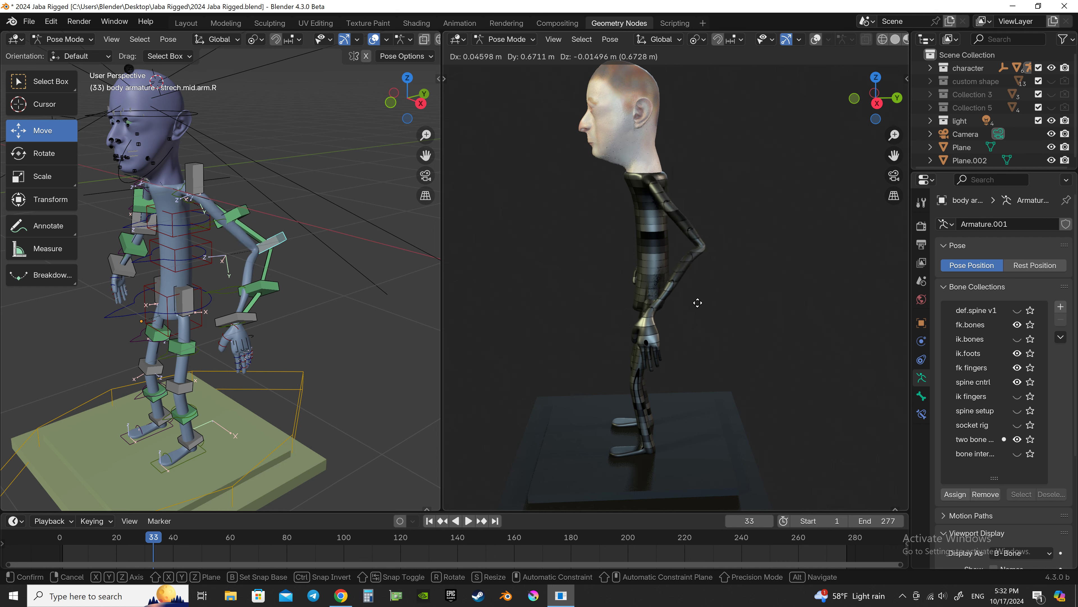
left_click(678, 321)
left_click(243, 218)
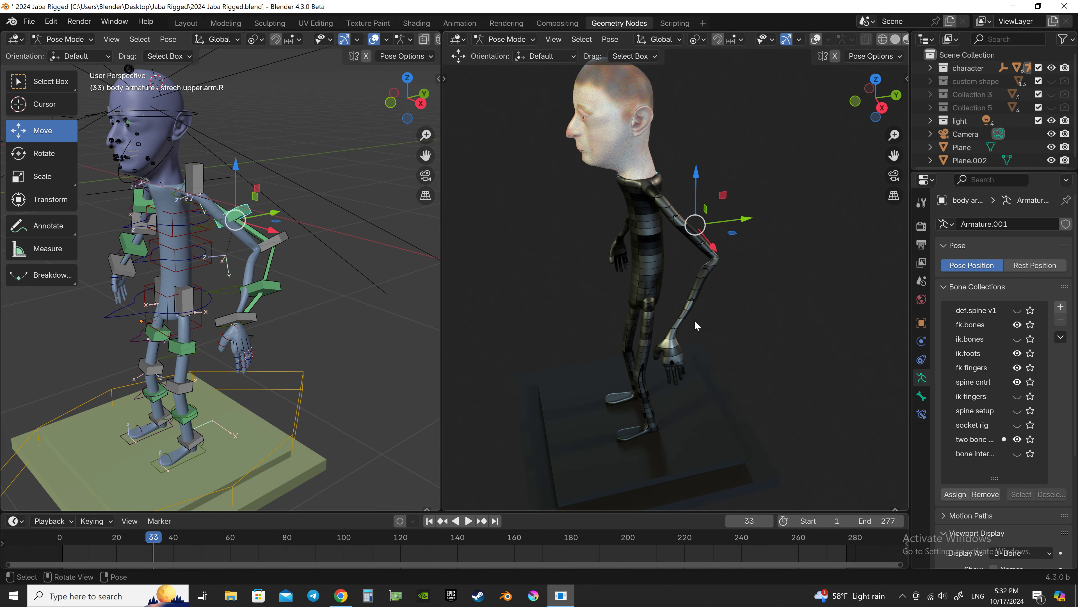
key("g")
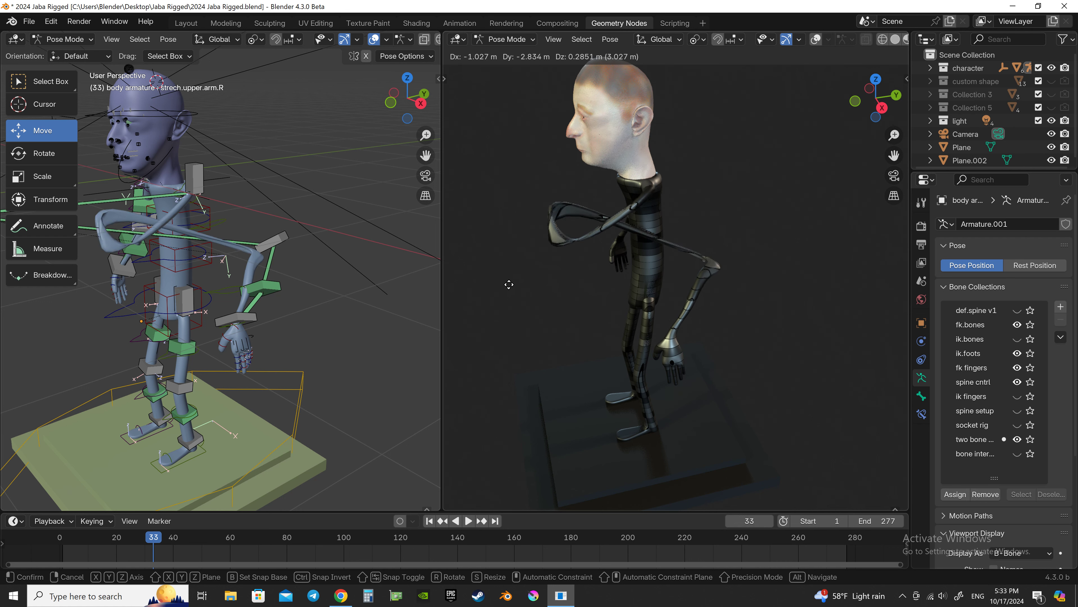
right_click(537, 293)
Pull strech.fore.arm.R to a new position, deselect, and hide the two-bone collection
left_click(277, 291)
key("g")
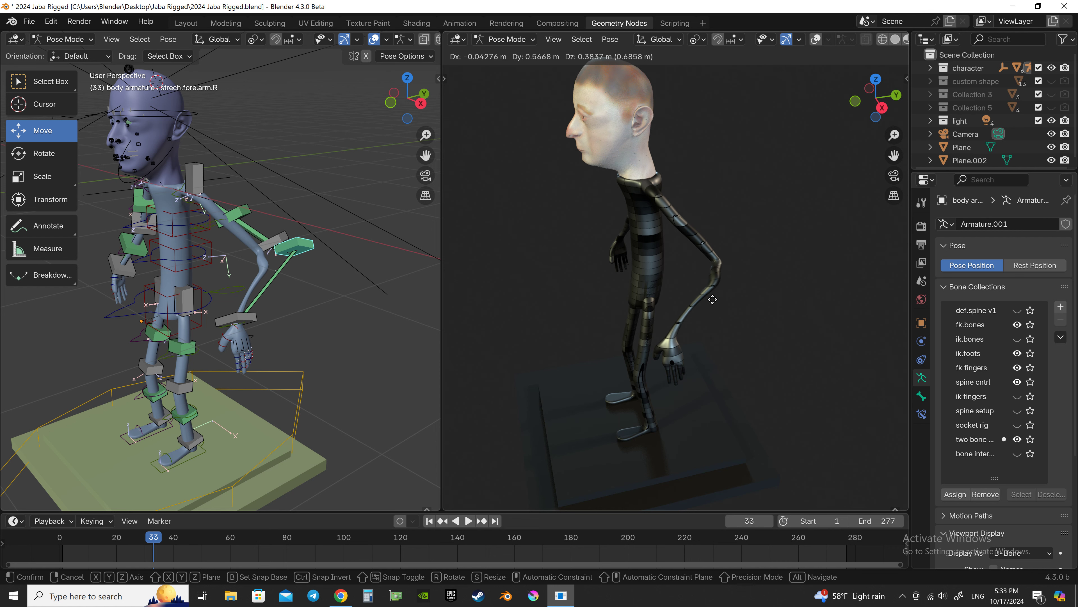
left_click(655, 301)
scroll(212, 310, "down", 5)
middle_click_drag(211, 310, 267, 304)
left_click(271, 306)
scroll(268, 304, "up", 2)
scroll(265, 302, "up", 3)
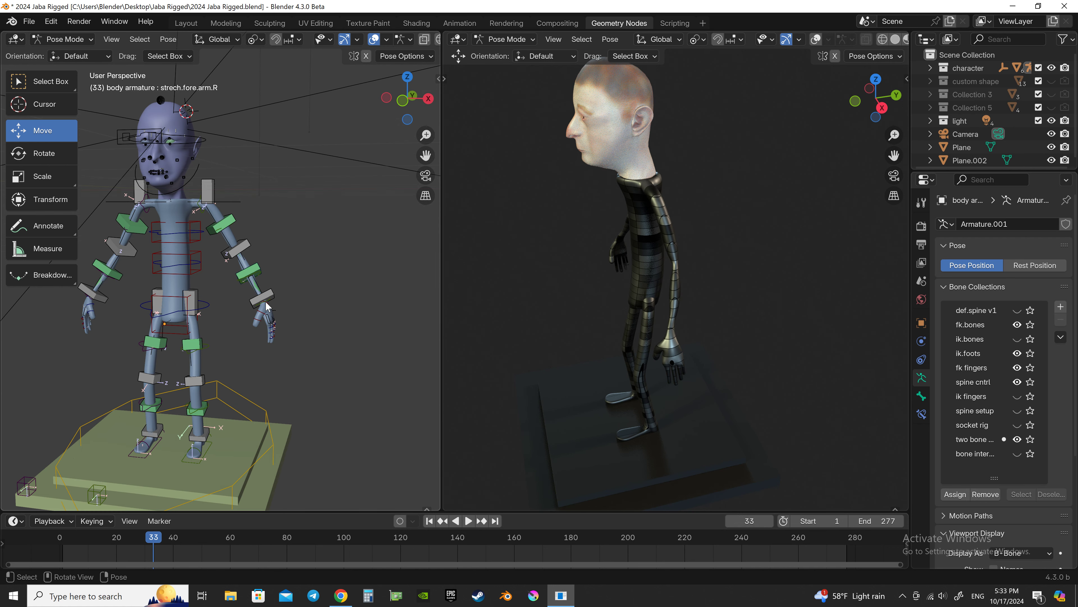
left_click(1017, 439)
Frame the right hand in both views and bend the finger bone around global Y
middle_click_drag(685, 345, 760, 314)
middle_click_drag(346, 292, 296, 321)
scroll(306, 313, "up", 3)
scroll(331, 352, "up", 4)
scroll(331, 352, "down", 2)
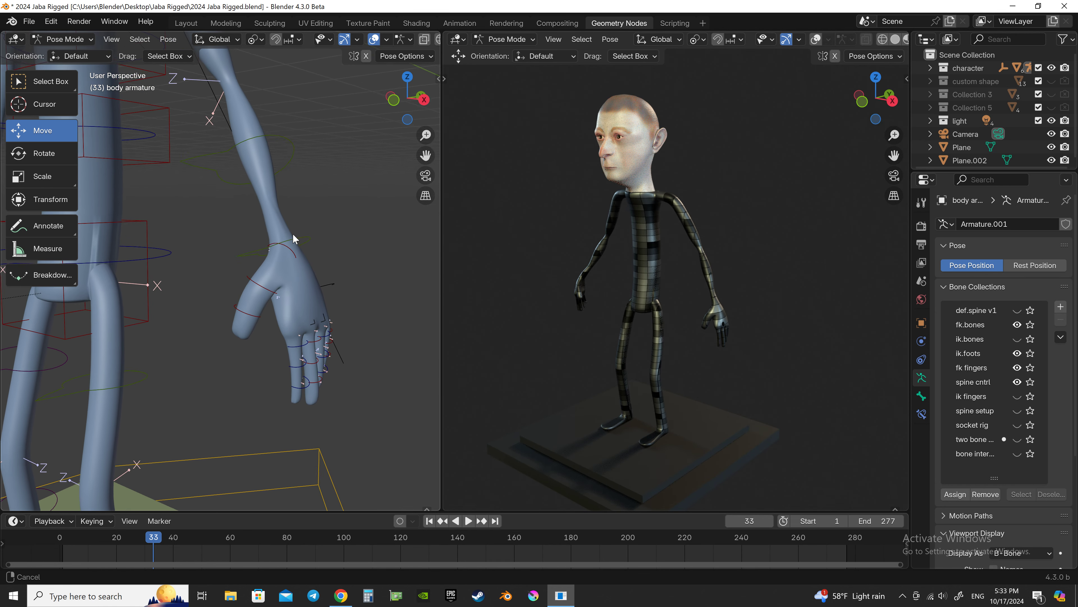
scroll(318, 311, "up", 3)
middle_click_drag(318, 311, 323, 323)
scroll(765, 367, "up", 3)
middle_click_drag(765, 369, 784, 353)
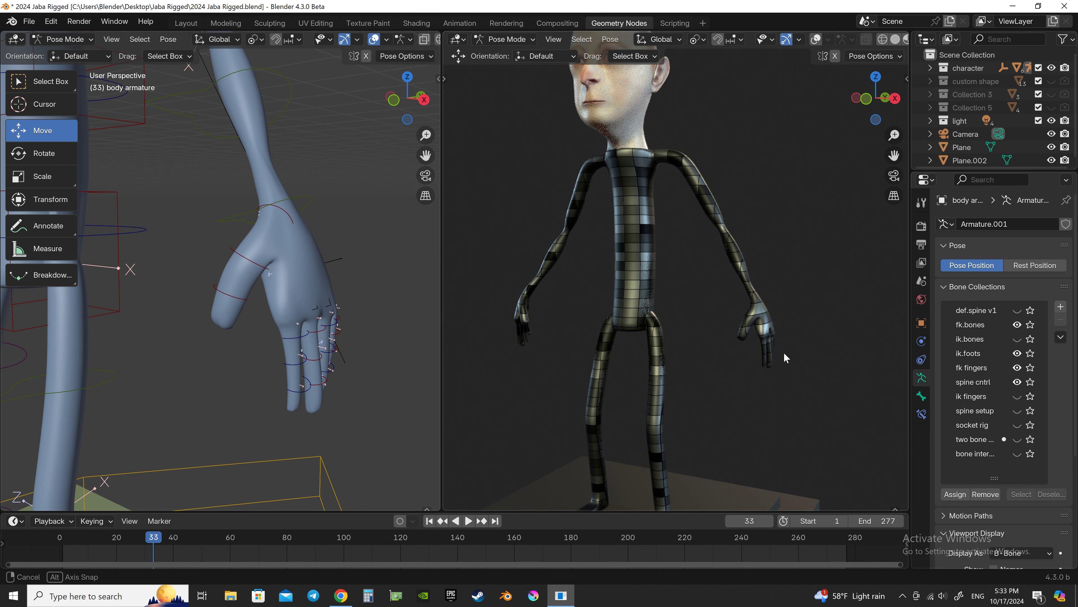
key("r")
key("y")
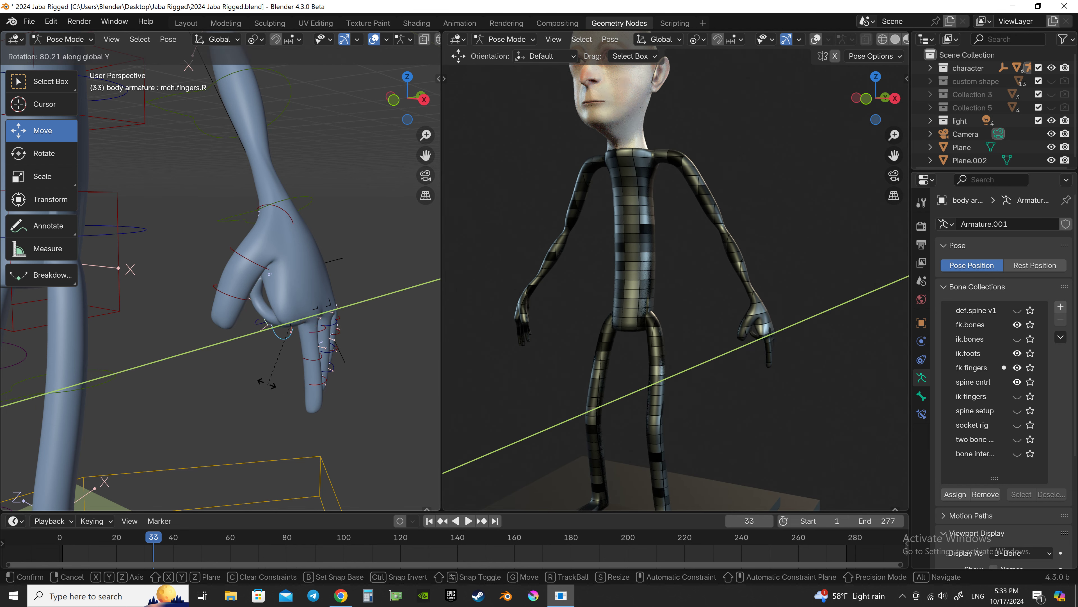
left_click(276, 389)
Adjust the finger's bend, then try further Y-axis finger rotations and cancel them
key("r")
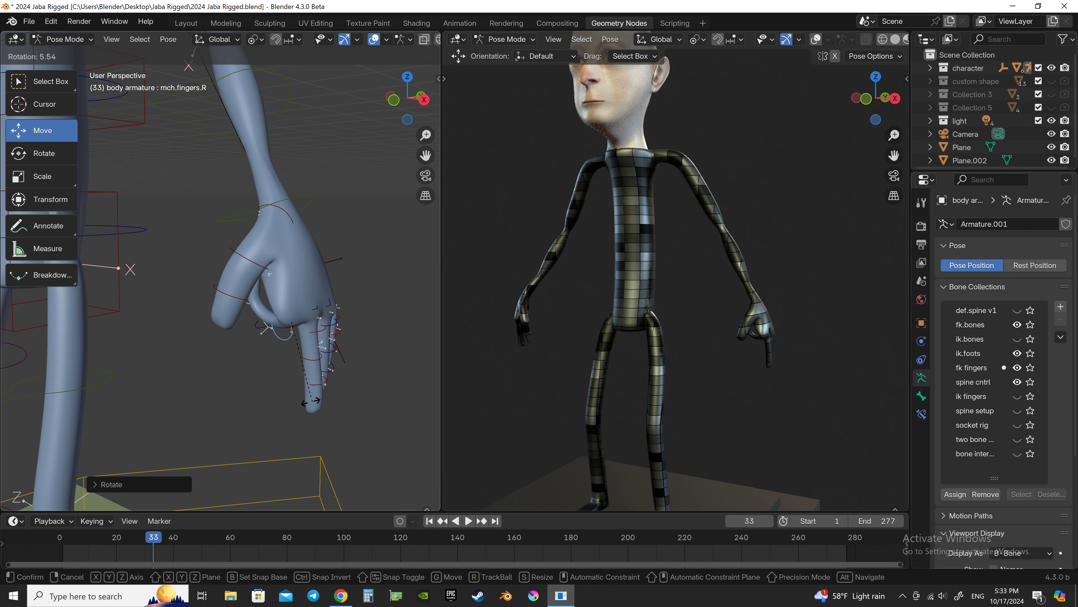
left_click(306, 340)
mouse_move(306, 340)
middle_mouse_down()
mouse_move(376, 364)
mouse_move(369, 338)
middle_mouse_up()
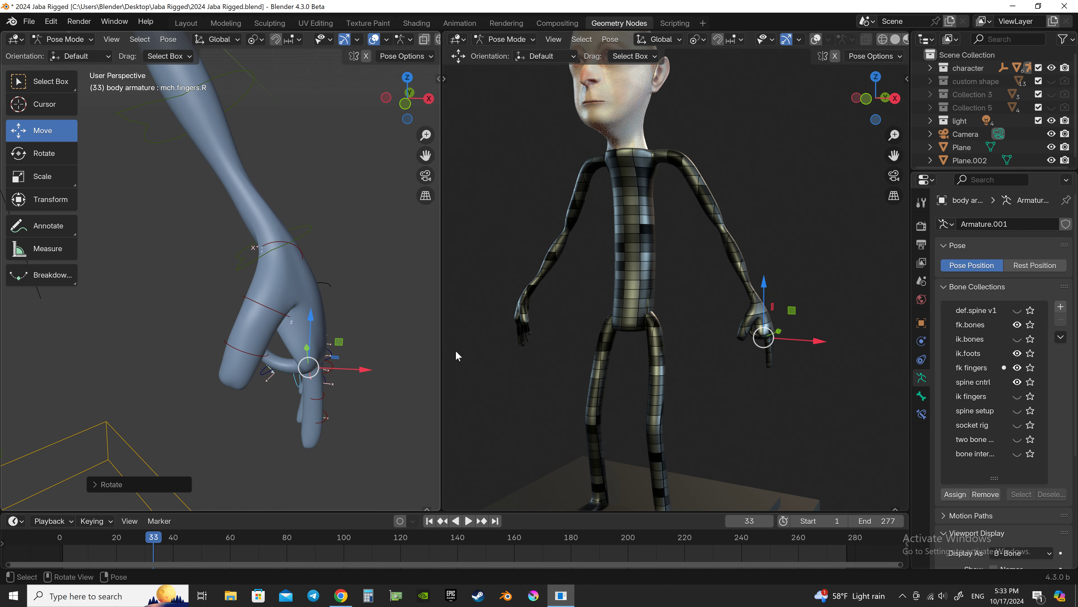
mouse_move(813, 367)
middle_mouse_down("ctrl")
mouse_move(756, 329)
mouse_move(762, 367)
middle_mouse_up("ctrl")
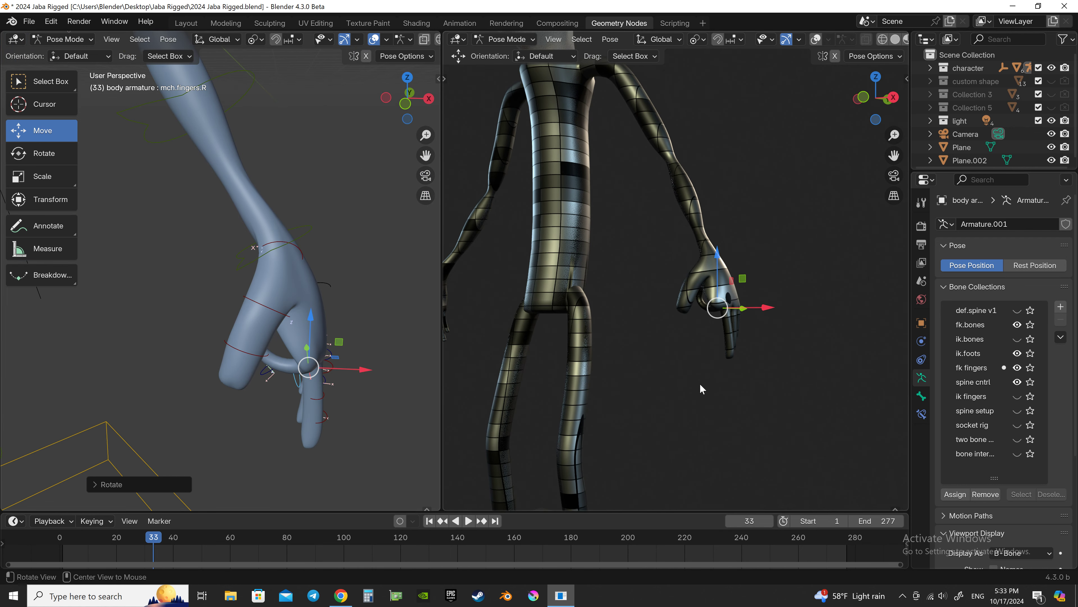
key("r")
key("y")
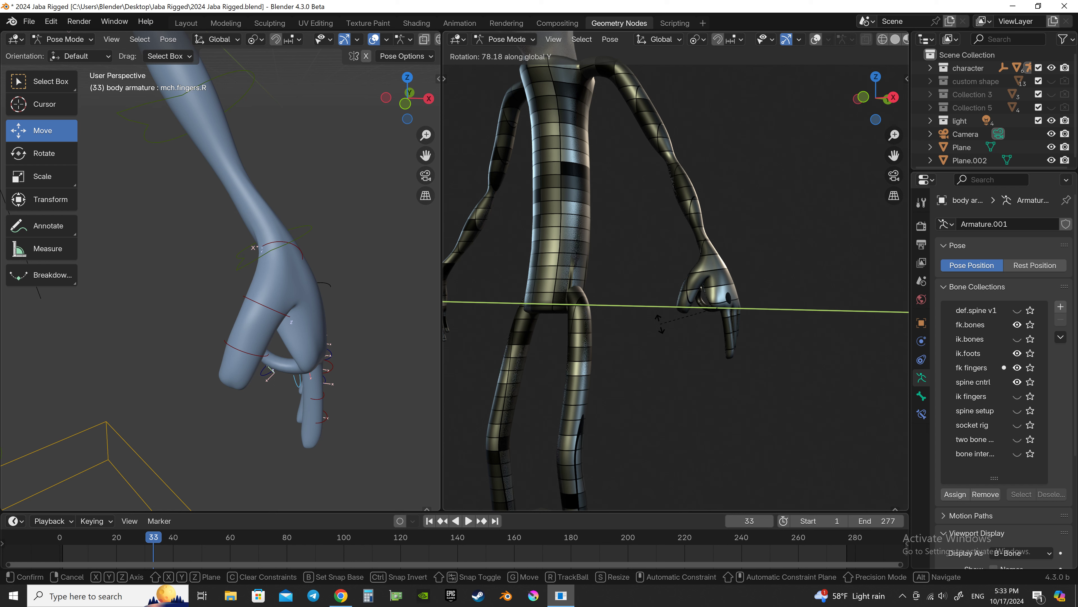
right_click(848, 400)
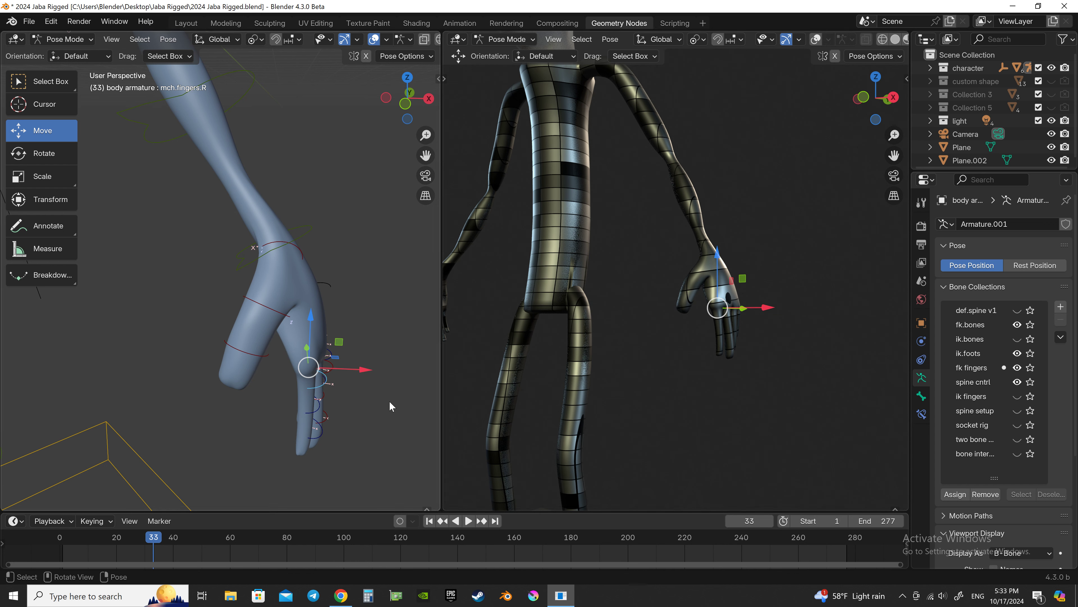
middle_click_drag(401, 402, 297, 395)
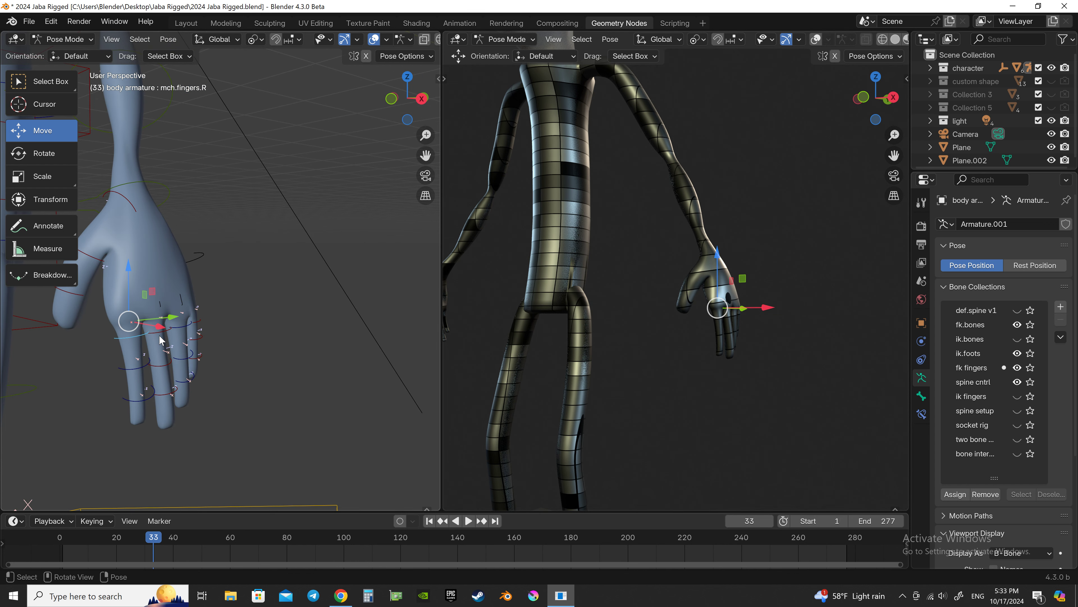
key("r")
key("y")
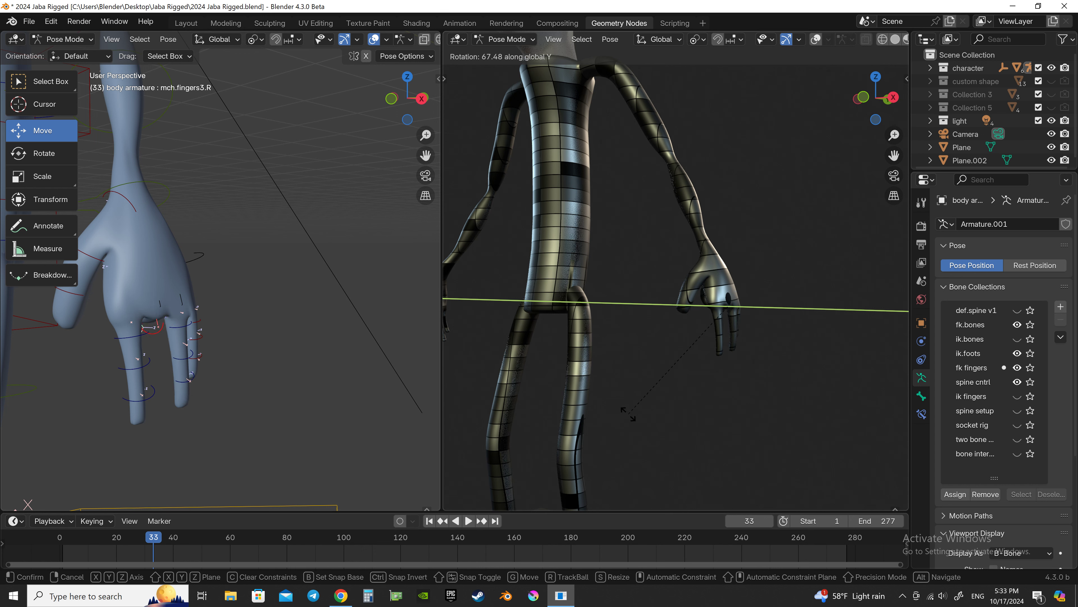
key("Escape")
Select the thumb bone and rotate it around global X
left_click(102, 259)
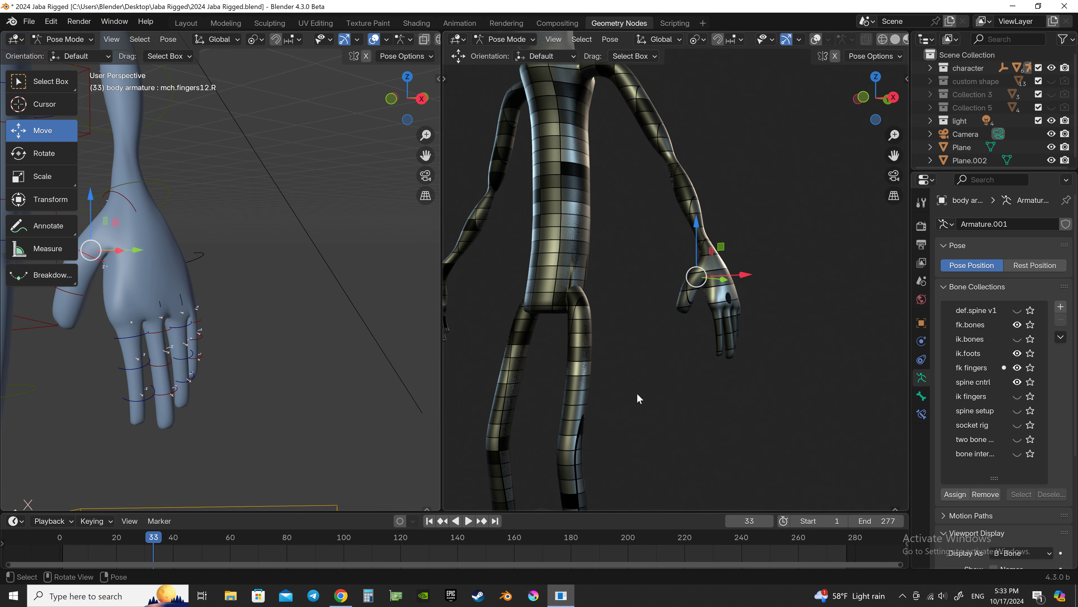
key("r")
key("y")
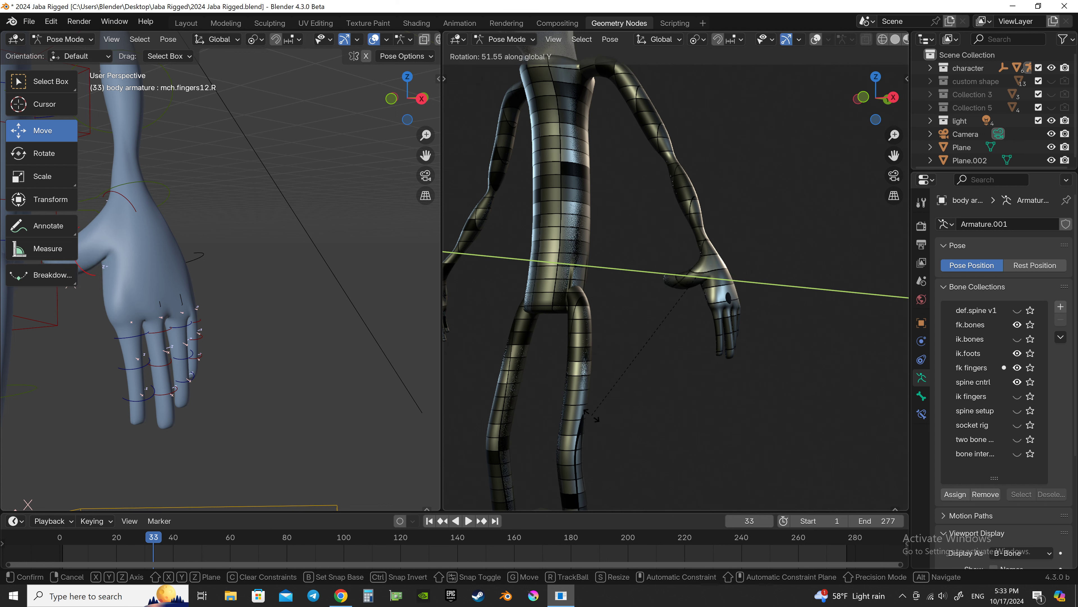
key("Escape")
key("r")
key("x")
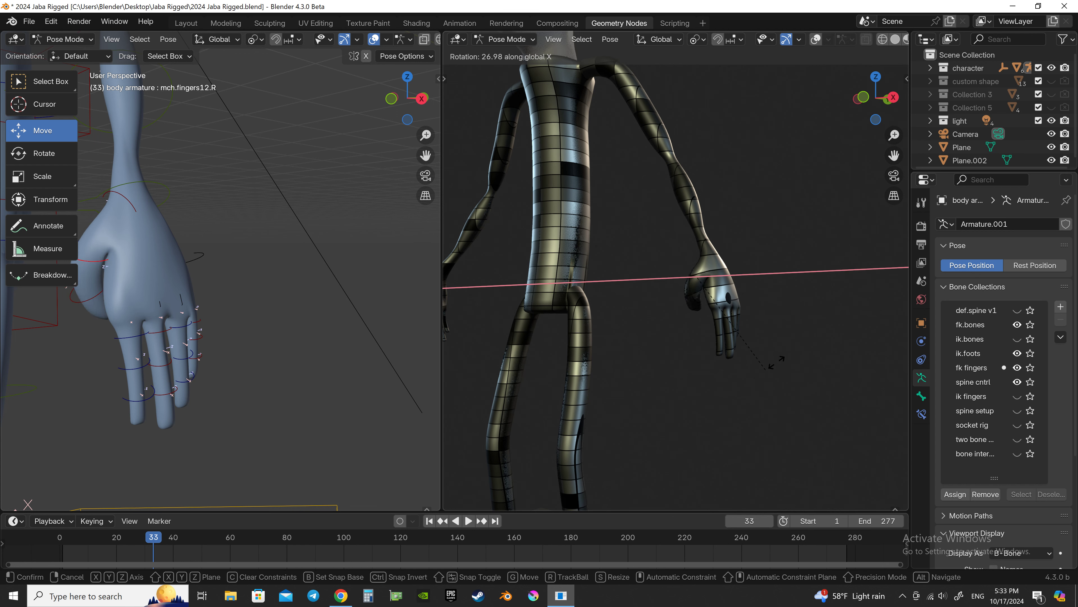
left_click(797, 345)
Rotate the thumb bone again, this time locked to global Z
mouse_move(689, 388)
middle_mouse_down()
mouse_move(703, 362)
mouse_move(748, 362)
middle_mouse_up()
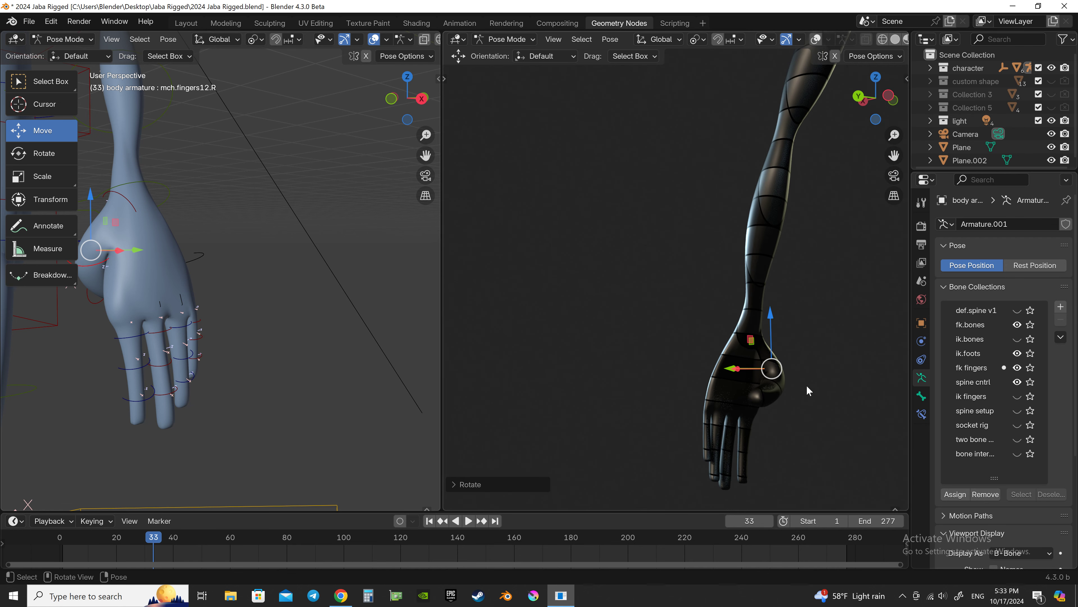
key("r")
key("y")
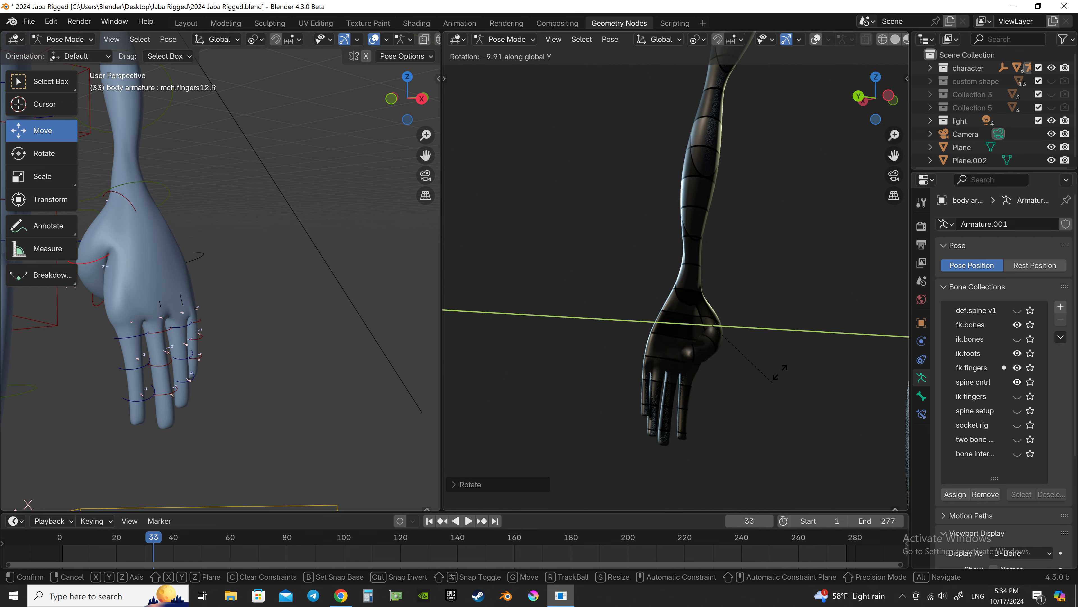
key("y")
key("x")
key("x")
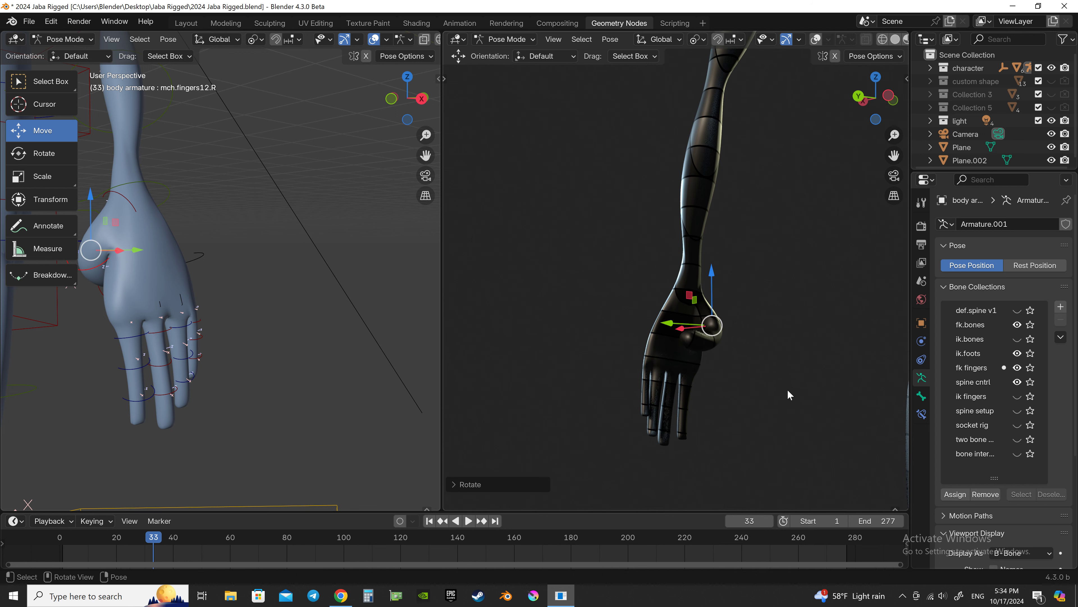
key("z")
left_click(795, 370)
mouse_move(671, 394)
middle_mouse_down()
mouse_move(716, 406)
mouse_move(571, 368)
mouse_move(777, 392)
mouse_move(790, 366)
mouse_move(731, 388)
middle_mouse_up()
scroll(790, 366, "down", 5)
Zoom out and orbit both viewports onto the full rigged character, then bring up the Ctrl+Tab mode pie menu
scroll(267, 388, "down", 2)
scroll(284, 386, "down", 3)
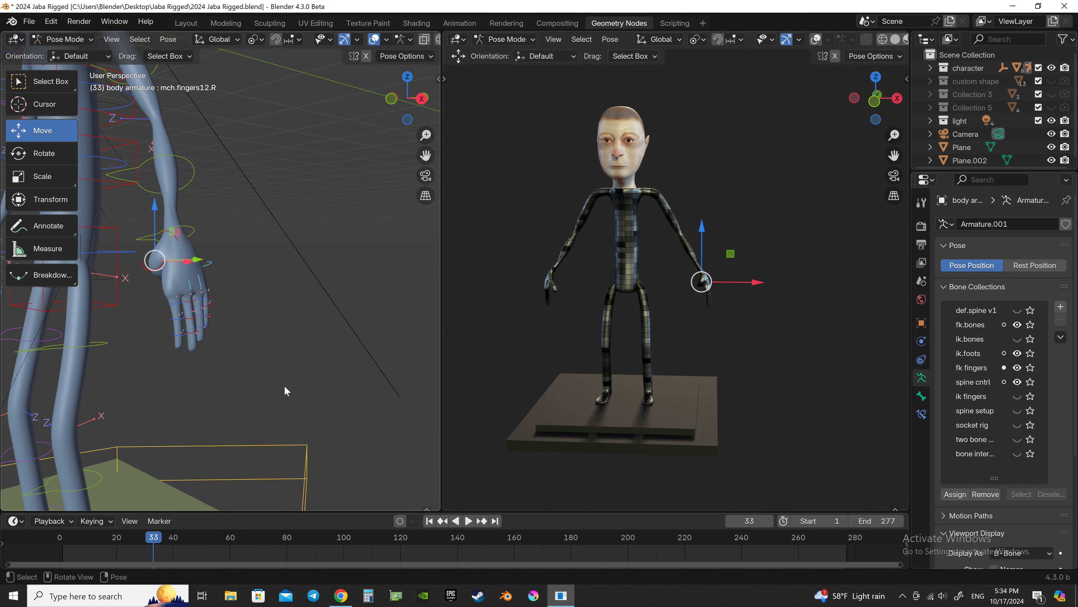
scroll(287, 384, "down", 3)
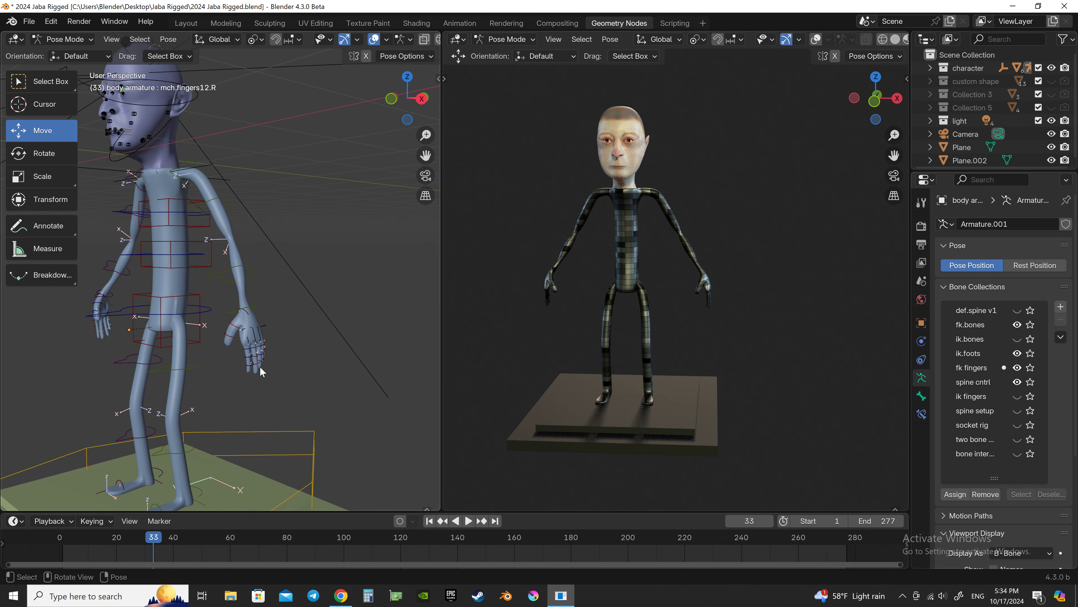
middle_click_drag(259, 363, 292, 363)
middle_click_drag(701, 365, 700, 355)
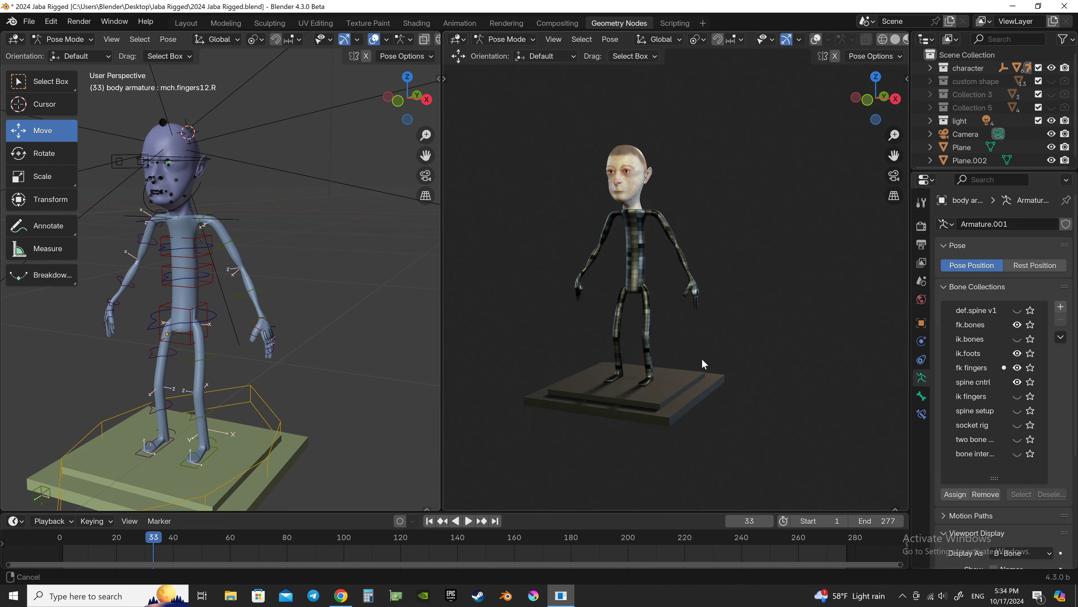
mouse_move(259, 361)
middle_mouse_down()
mouse_move(251, 359)
mouse_move(306, 350)
middle_mouse_up()
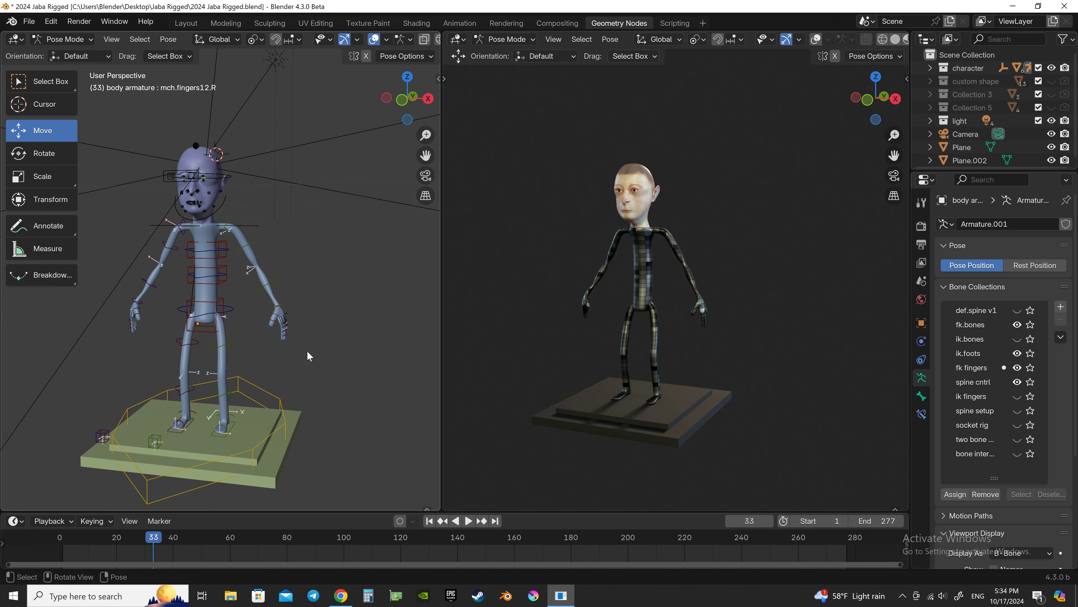
key("ctrl+Tab")
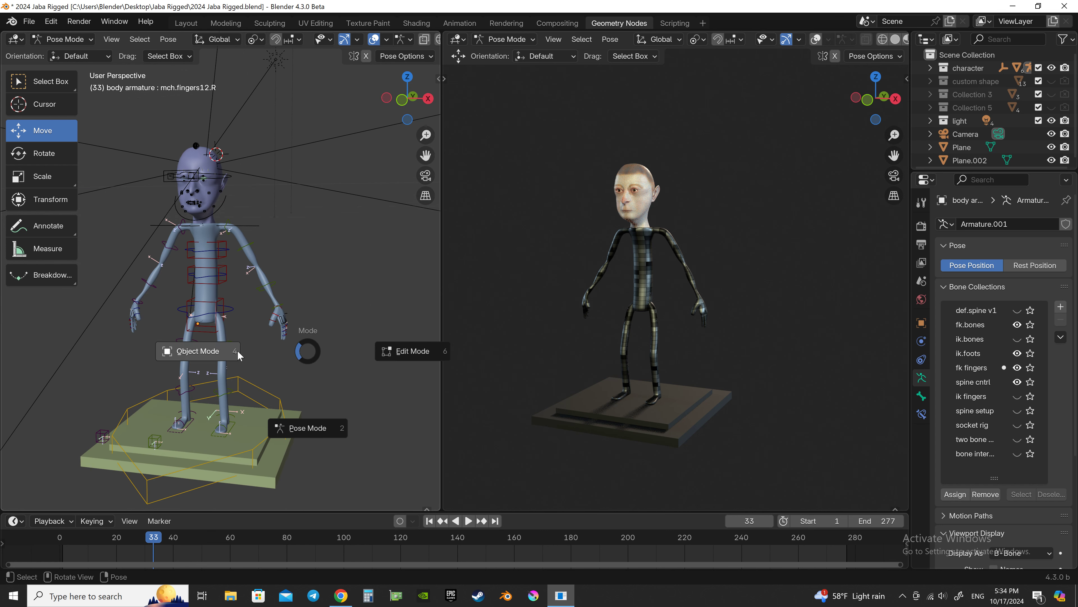